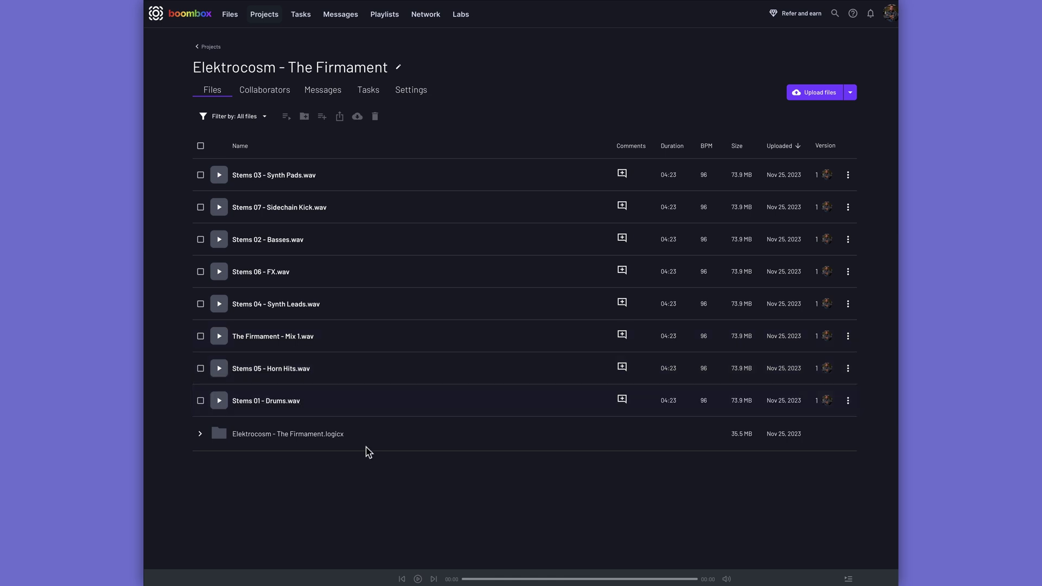
Expand the Logic project folder and scroll down through its contents.
left_click(200, 434)
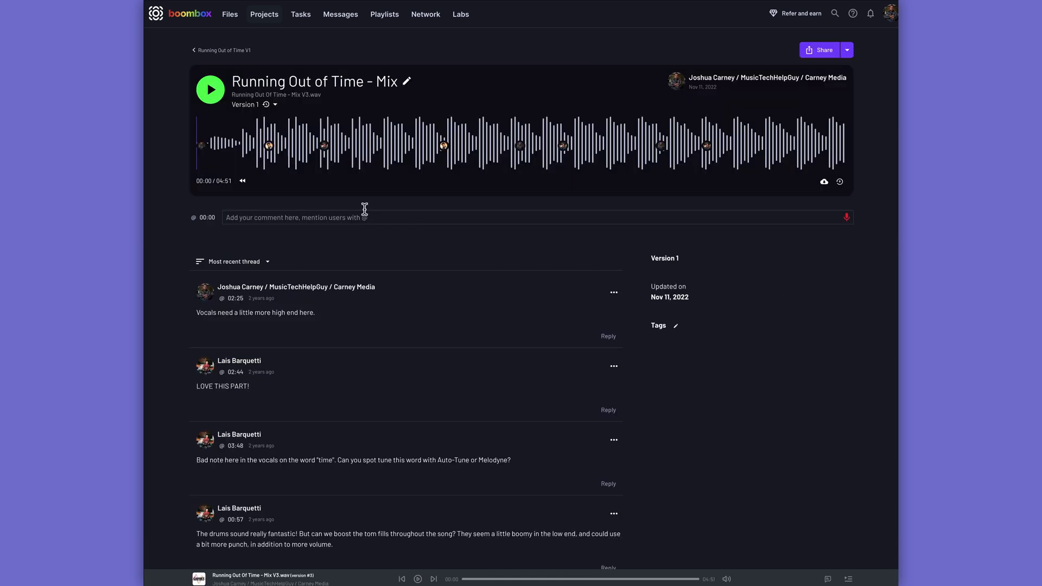
scroll(271, 155, "down", 6)
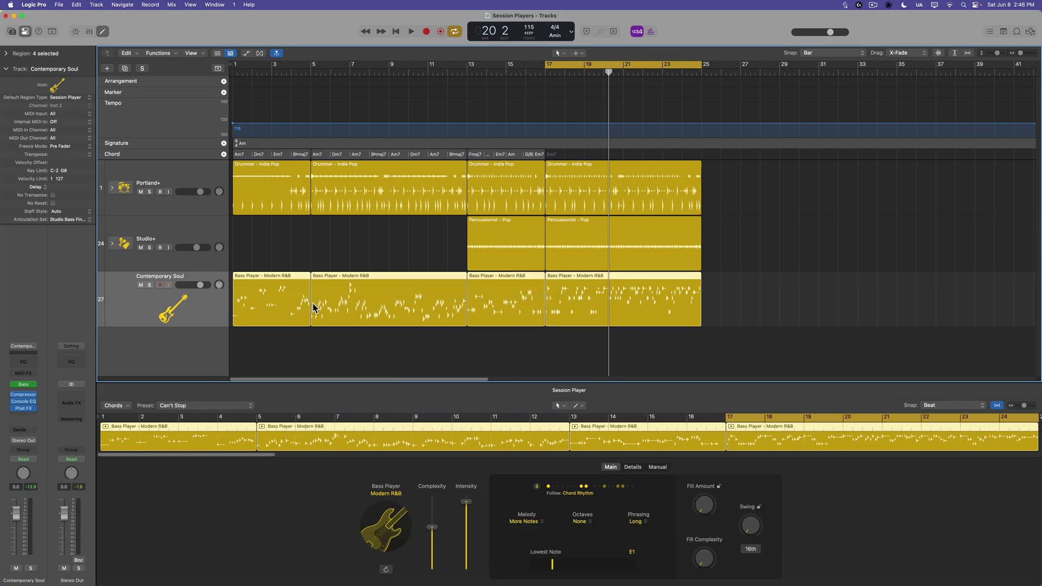
Marquee-select and then clear the bass regions, and place the playhead at bar 17.
left_click(591, 349)
left_click_drag(423, 335, 650, 333)
left_click(650, 332)
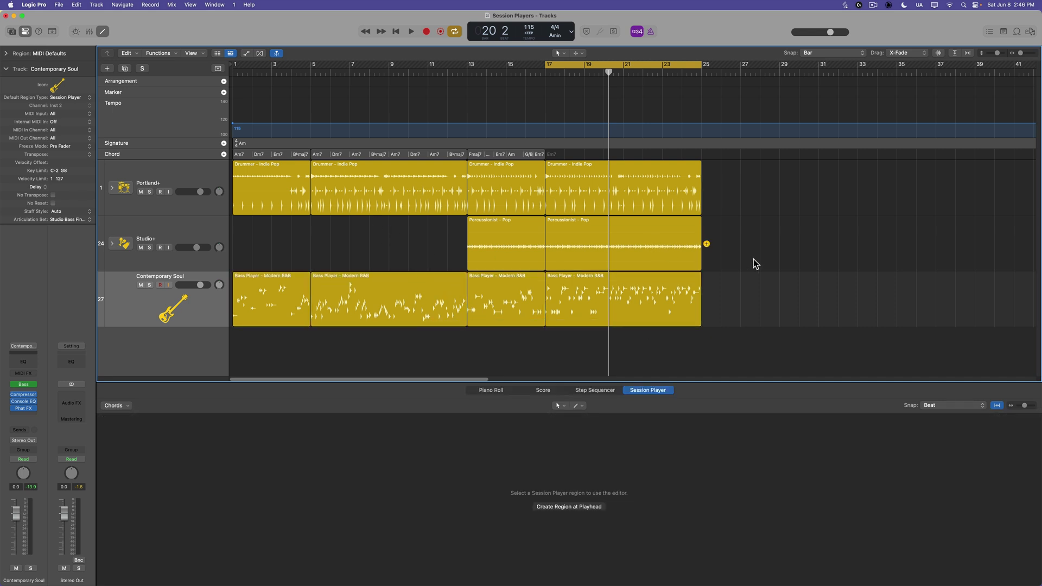
left_click(545, 74)
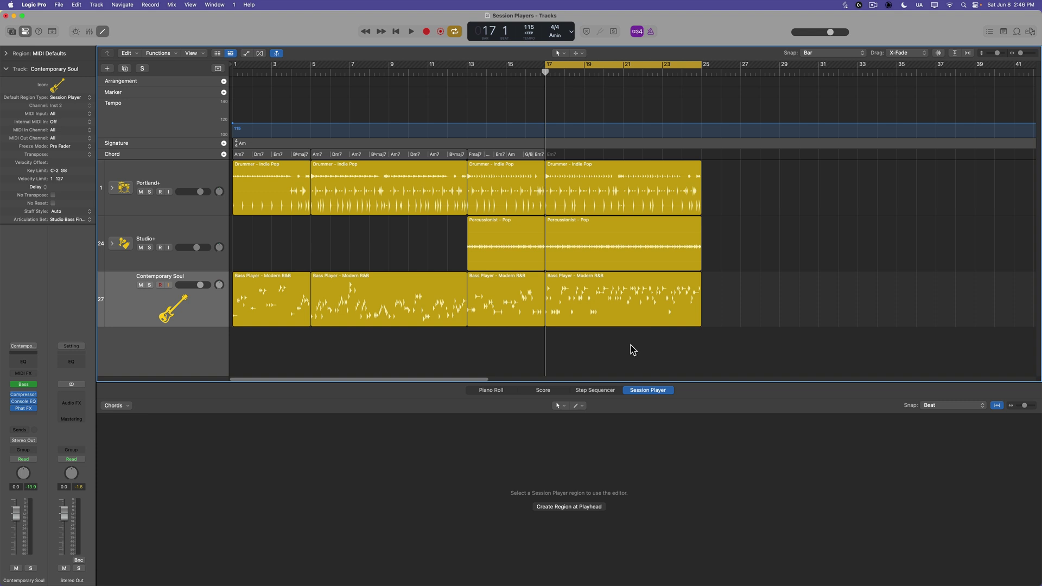
Start a new Keyboard Player session track and bring up its list of playing styles.
key("alt+super+n")
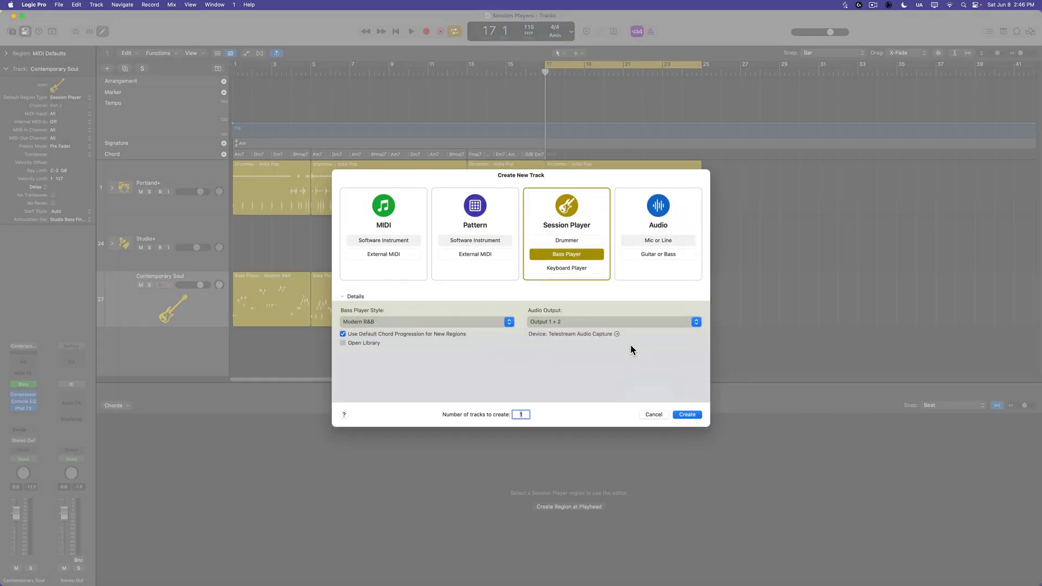
left_click(578, 266)
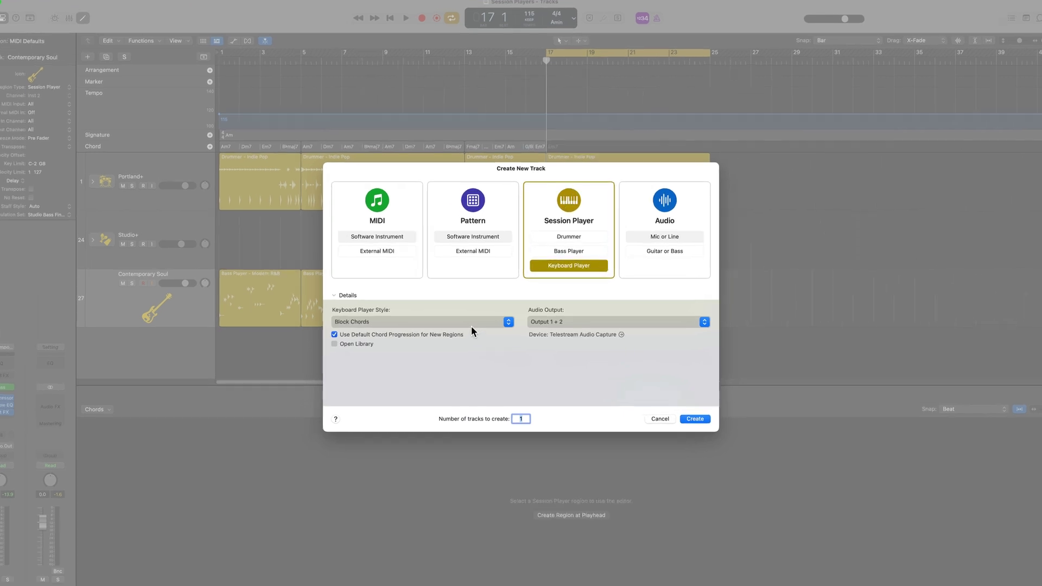
left_click(467, 321)
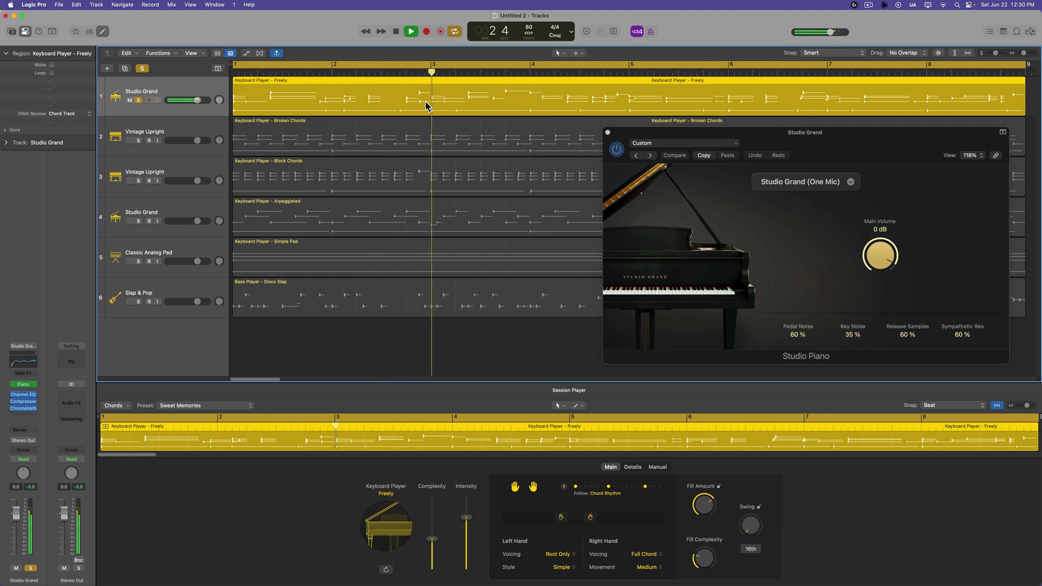
Compare the Session Player styles on the Vintage Upright, Classic Analog Pad and Slap & Pop tracks.
left_click(425, 137)
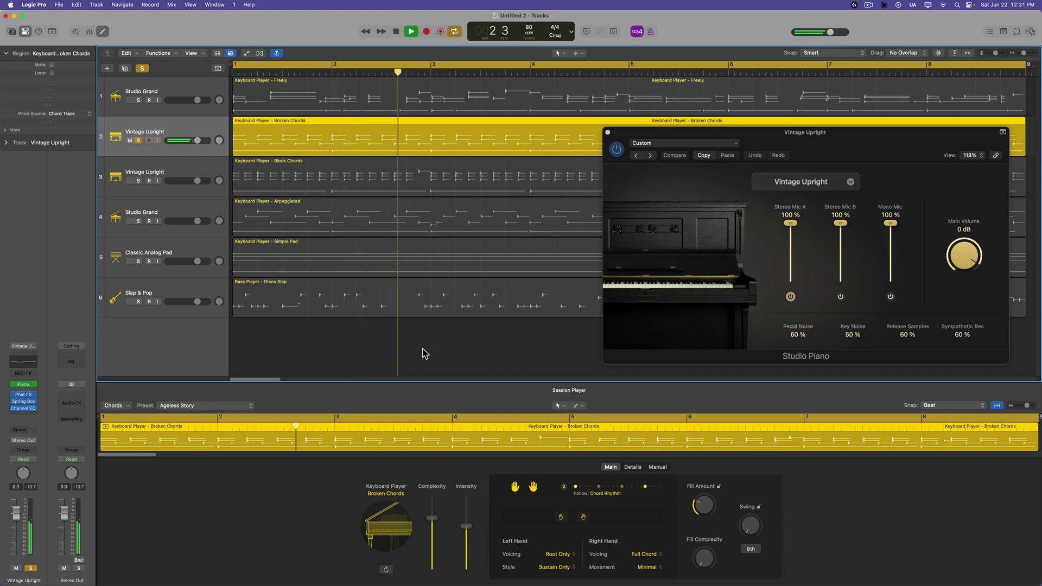
left_click(388, 269)
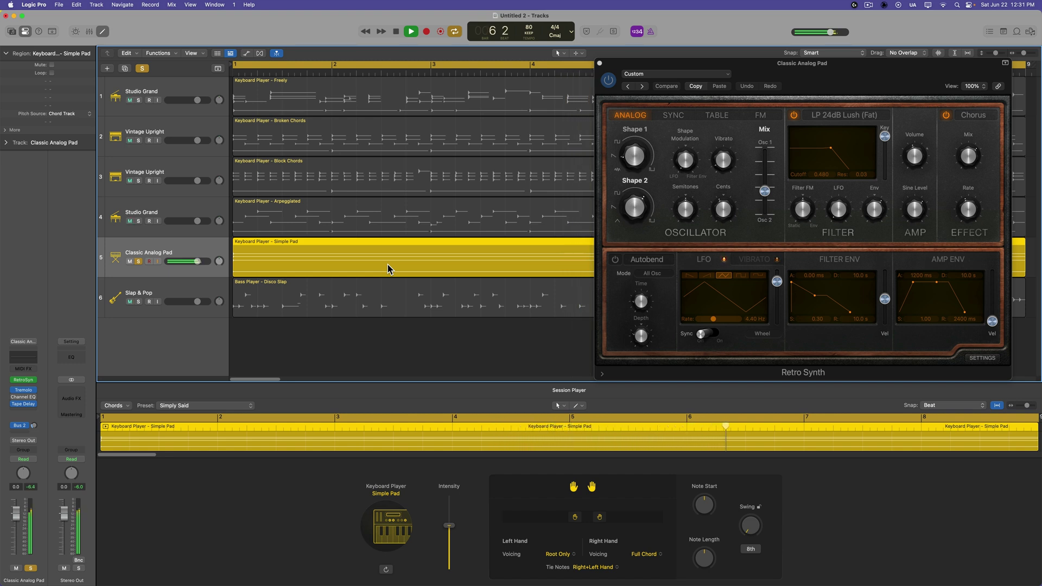
left_click(406, 301)
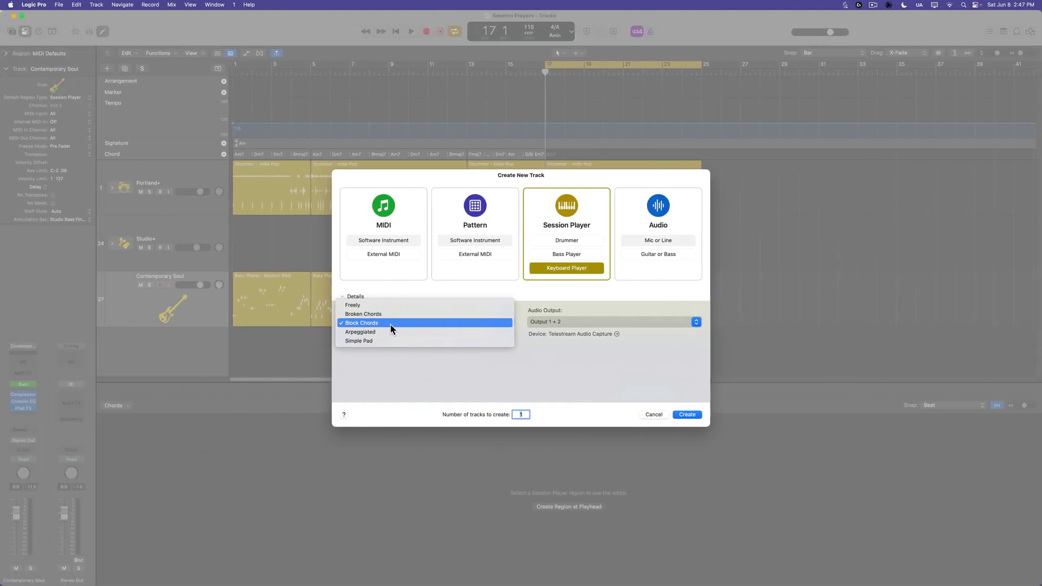
Create a Block Chords Keyboard Player track without the default chord progression, and copy its region to bar 17.
left_click(390, 324)
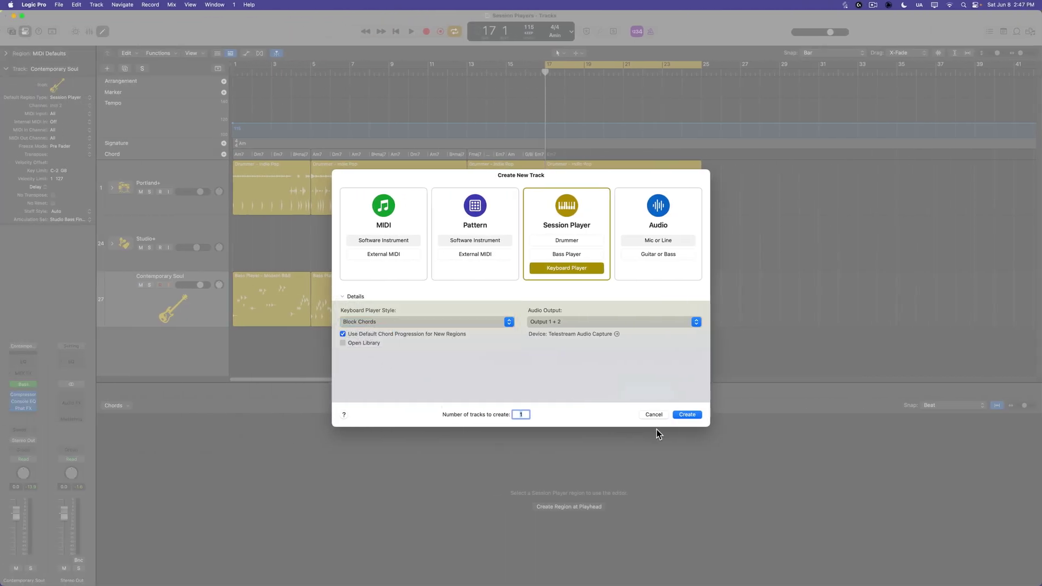
left_click(386, 333)
left_click(692, 417)
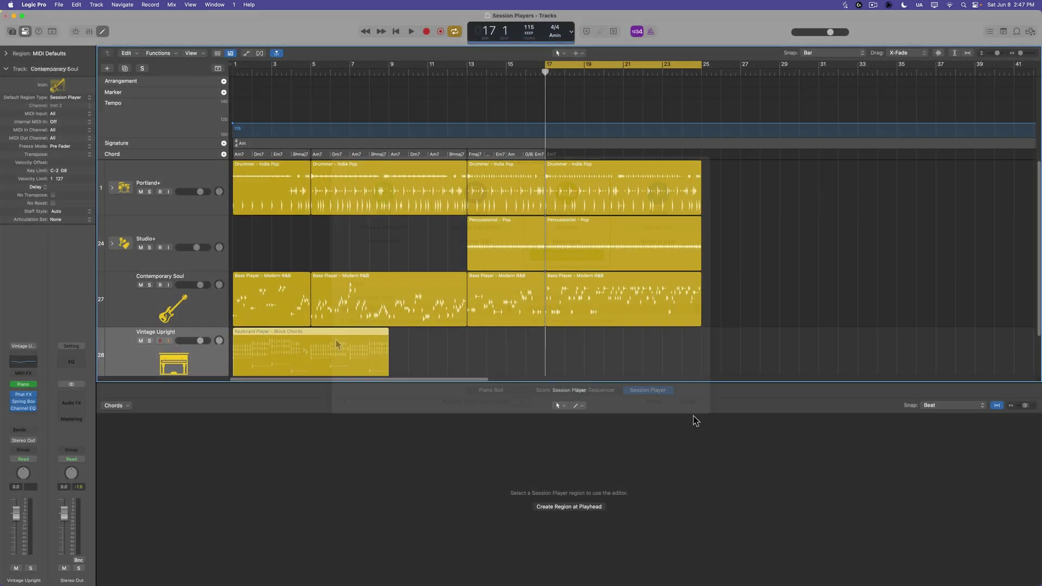
left_click_drag(288, 358, 592, 356)
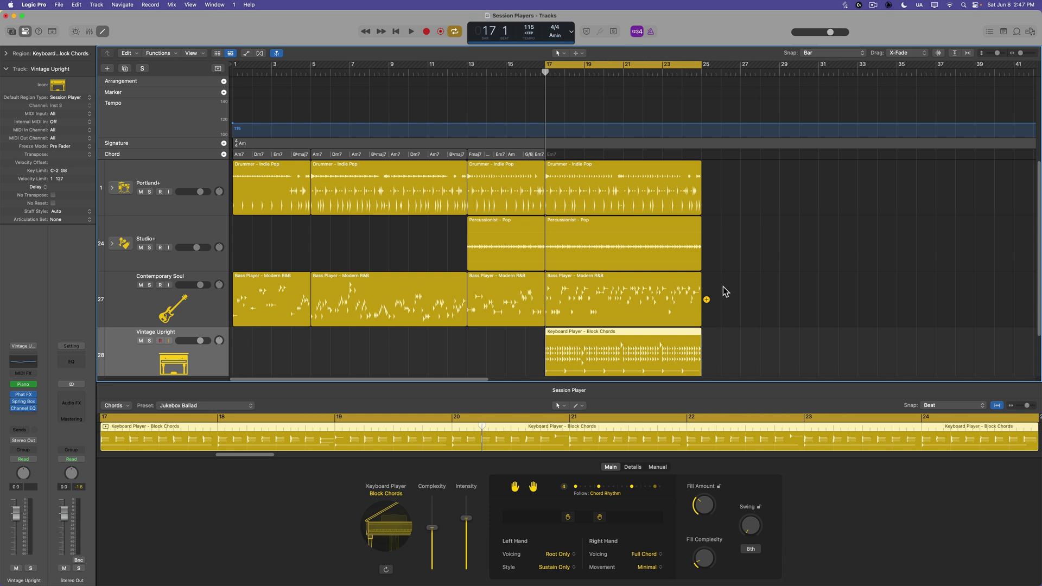
Play back the new Block Chords part from bar 17 to audition it.
key("super+Right")
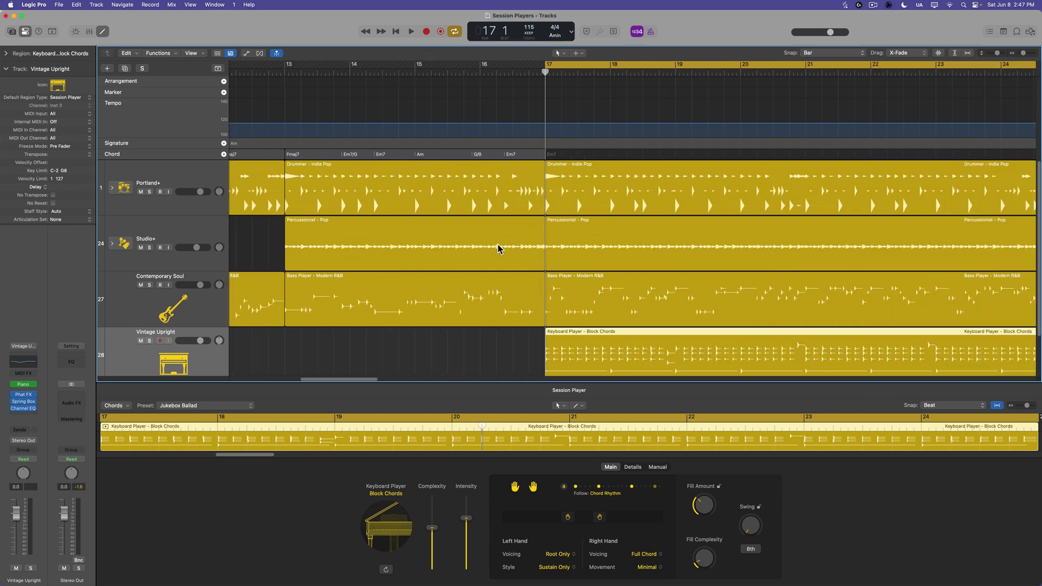
key("space")
scroll(498, 249, "right", 3)
key("super+Left")
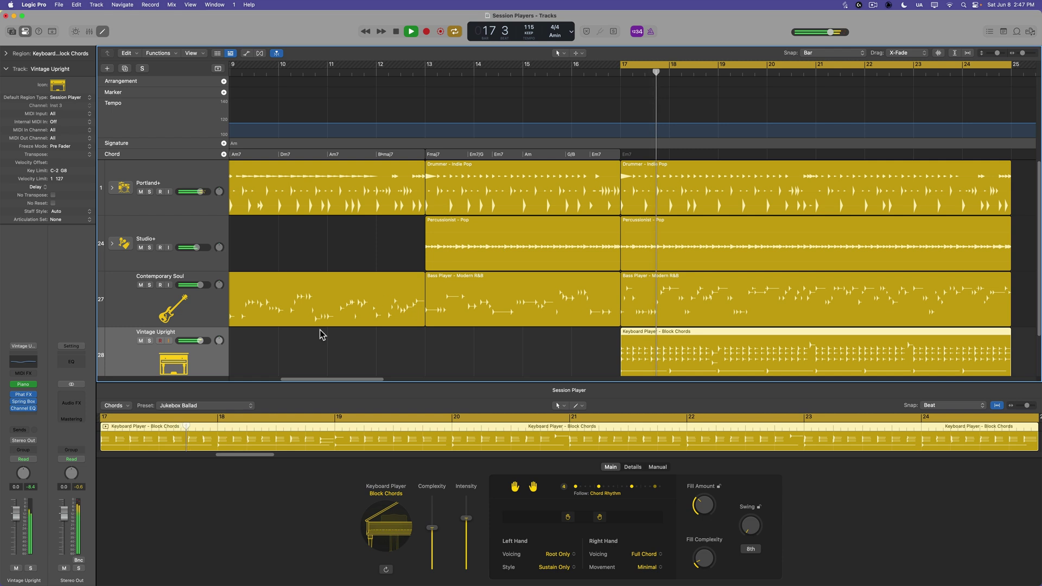
scroll(281, 352, "down", 1)
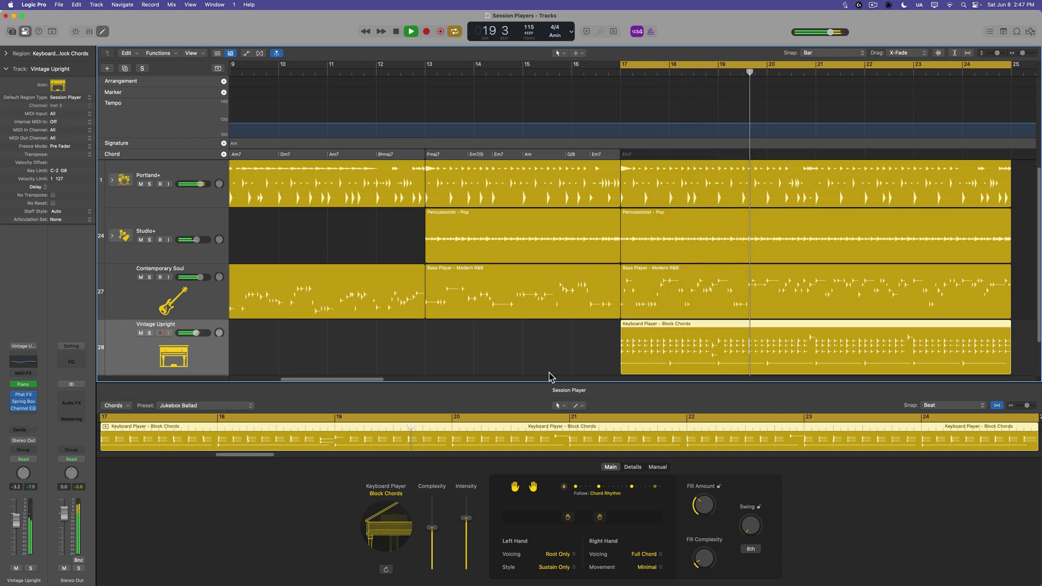
scroll(552, 372, "right", 5)
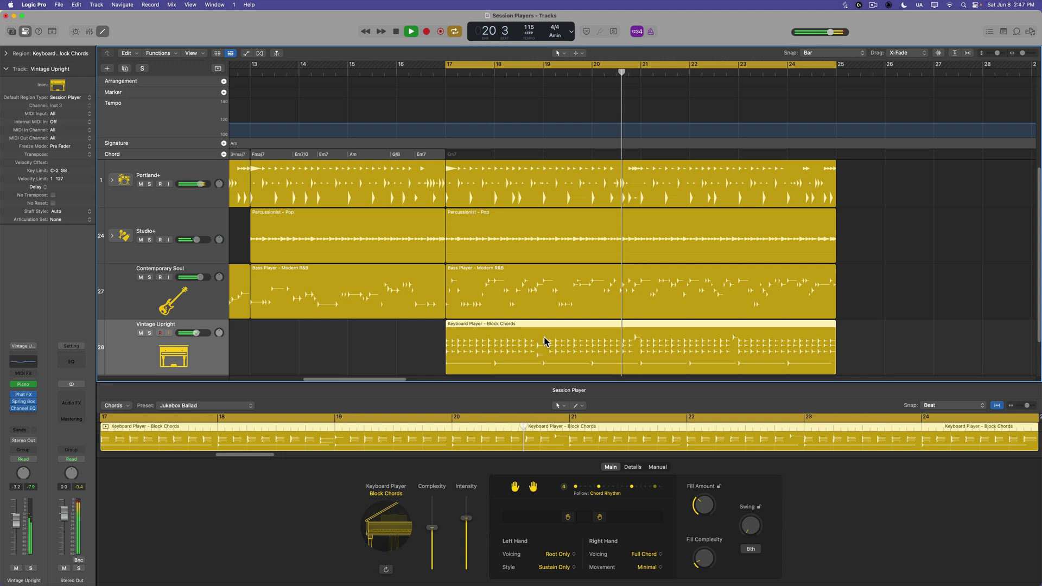
key("space")
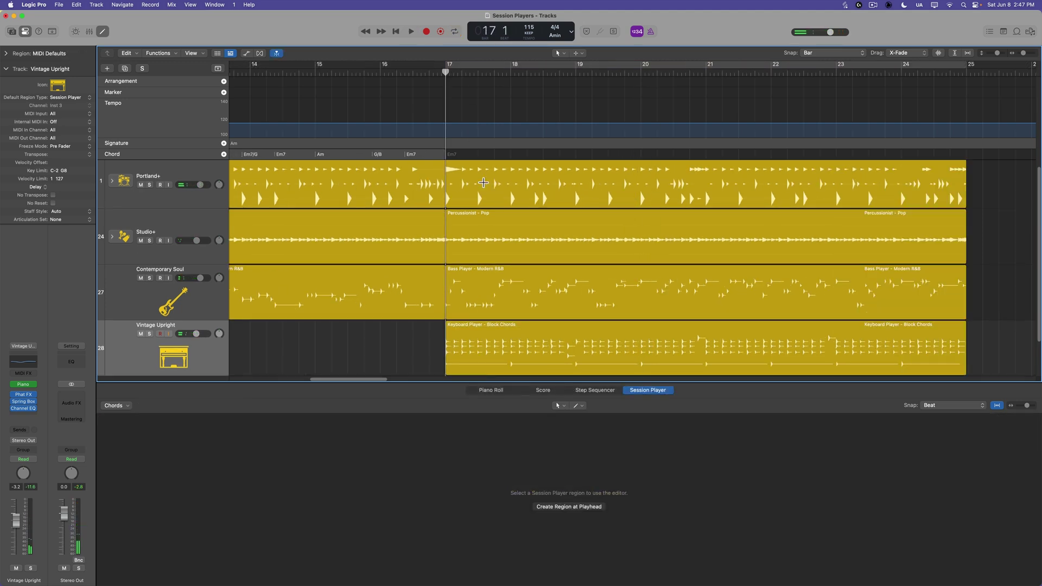
Hide the Session Player editor and enter the chords Am7, G and Fmaj7 at bars 17–19.
key("cmd+Left")
key("e")
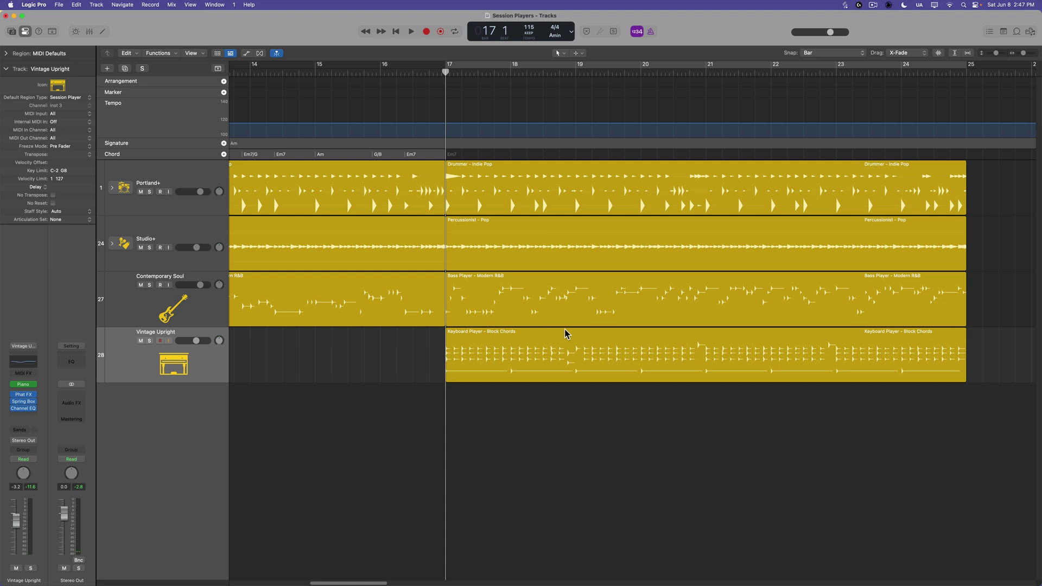
left_click(223, 155)
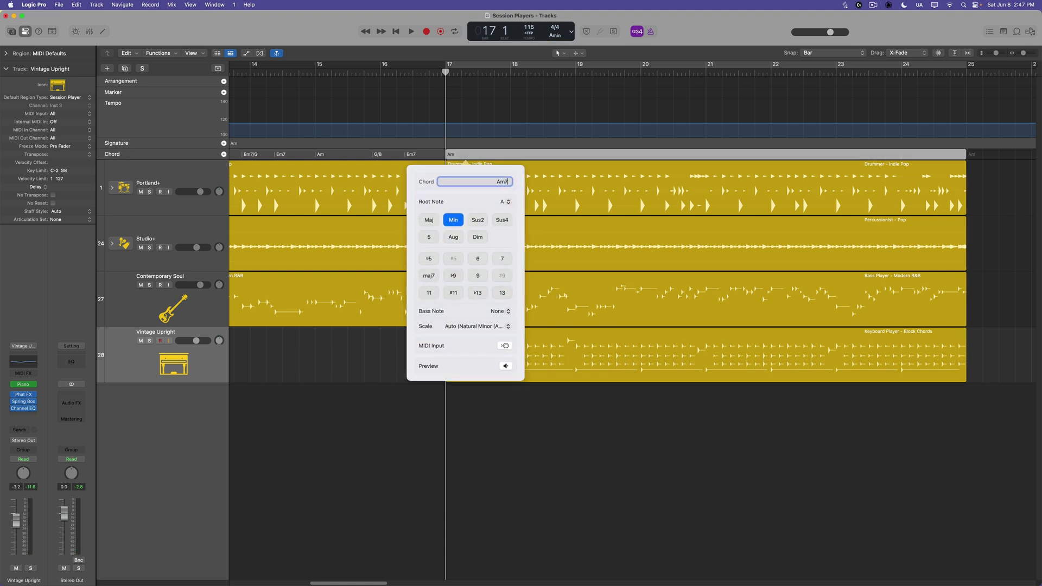
key("Tab")
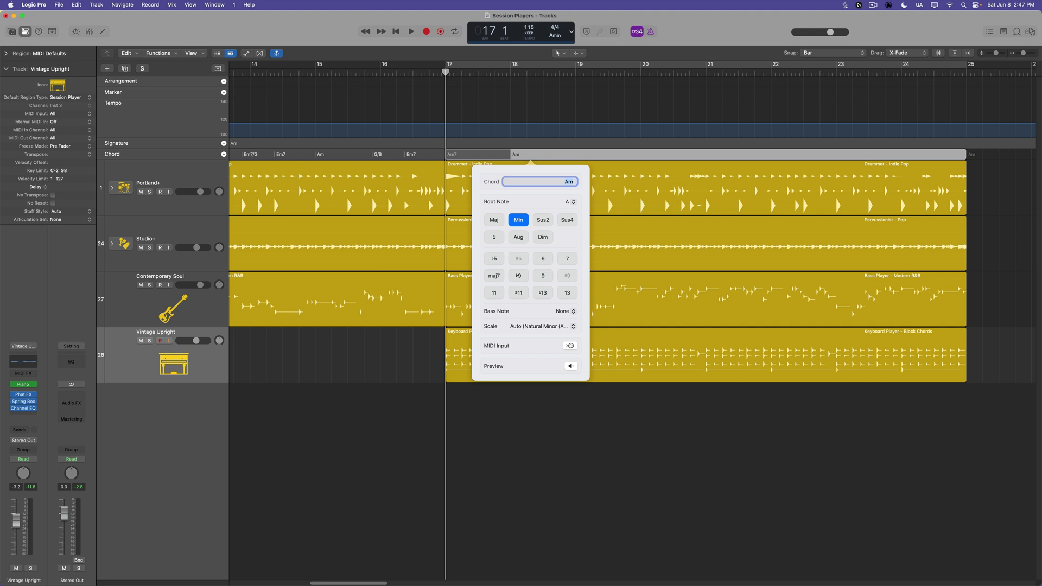
type("G")
key("Tab")
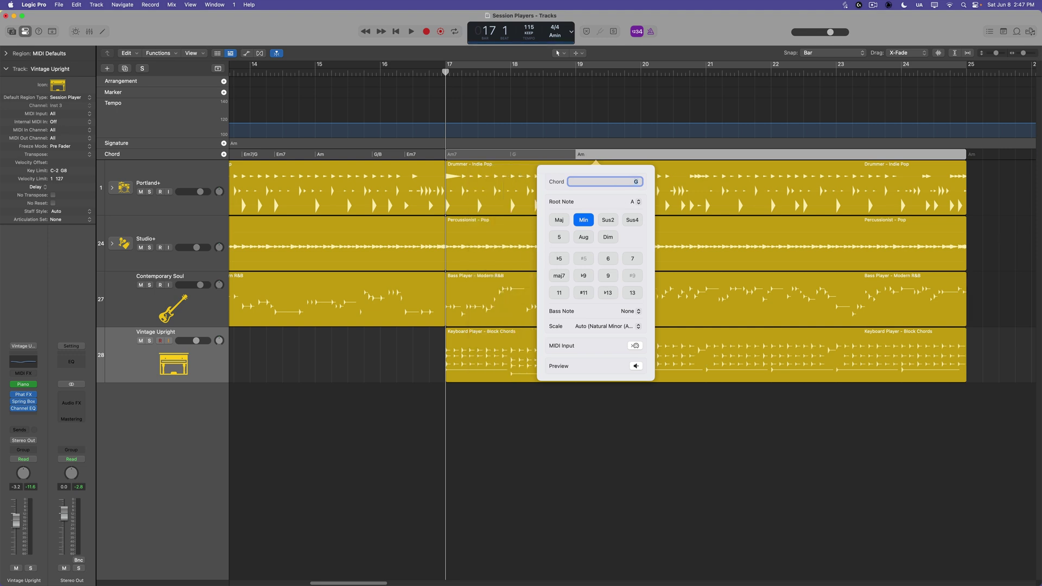
type("Fma7")
key("Return")
Audition the new chords, then select the Am7 and G chords around bar 17.
key("super+Right")
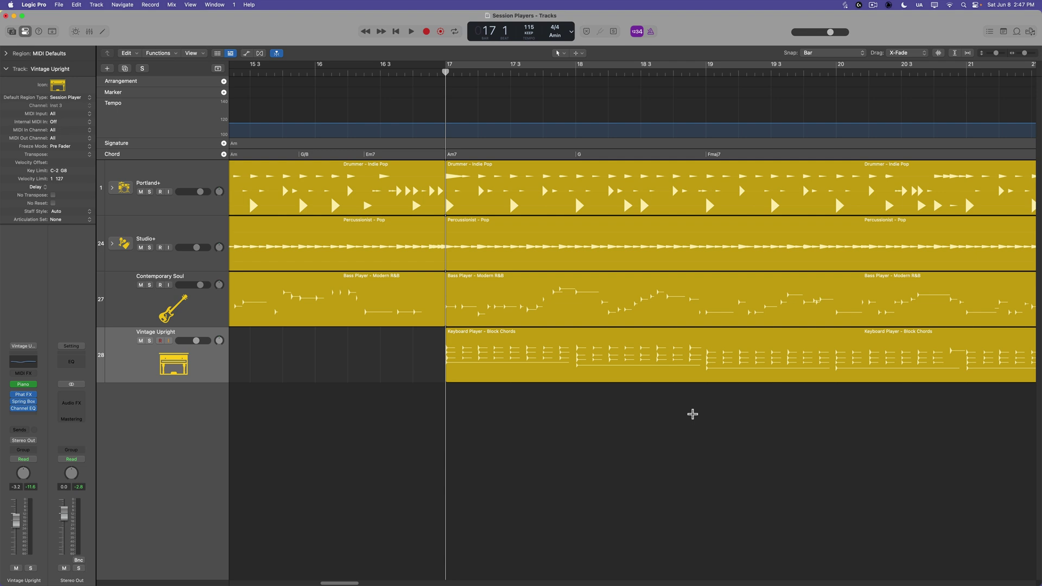
key("space")
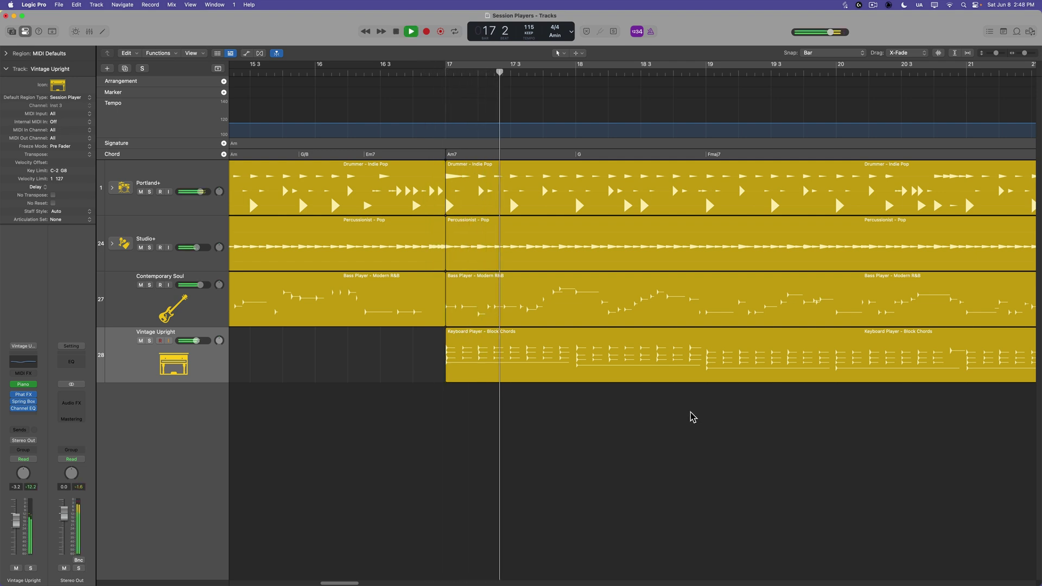
key("space")
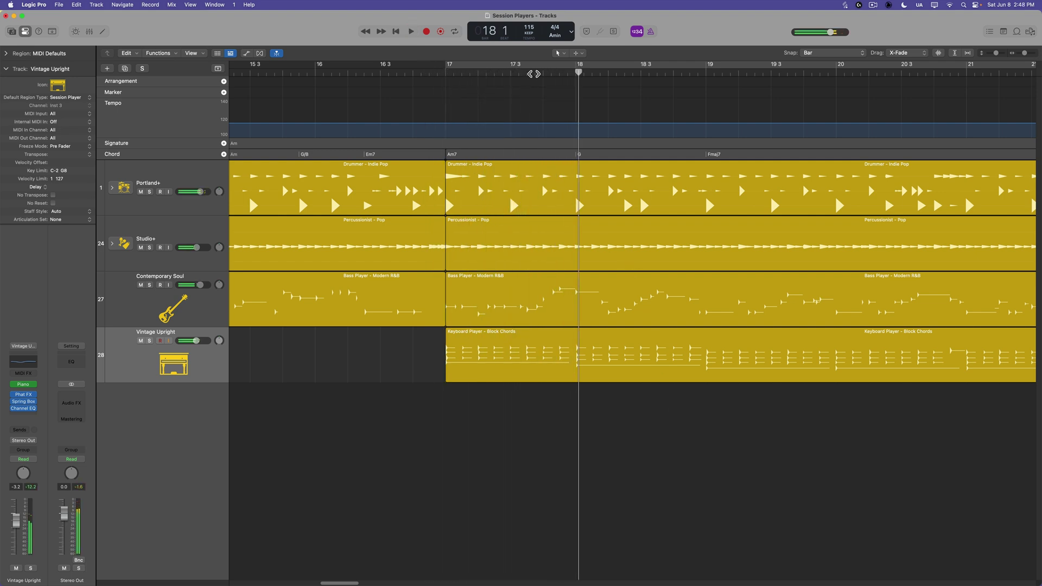
left_click(525, 72)
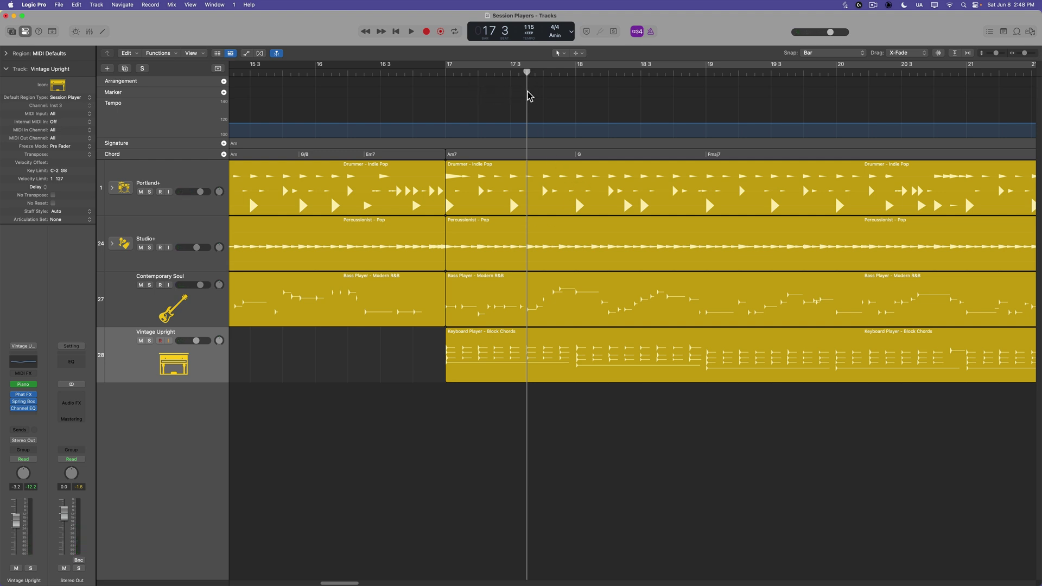
left_click(586, 156)
left_click(593, 158)
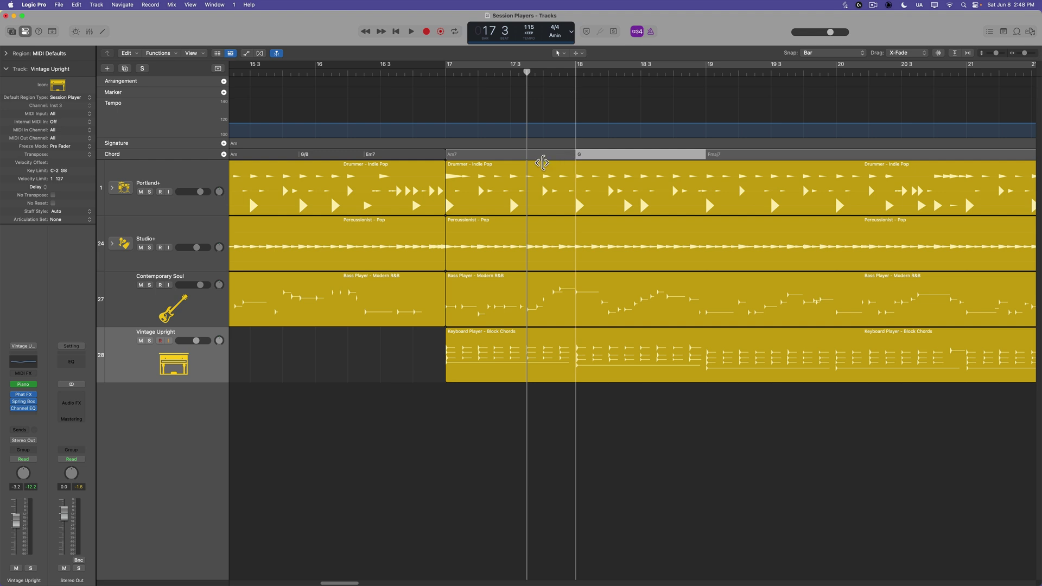
Use a finer snap grid to pack Am7, G and Fmaj7 into bars 17–18, then play from bar 17.
left_click(823, 53)
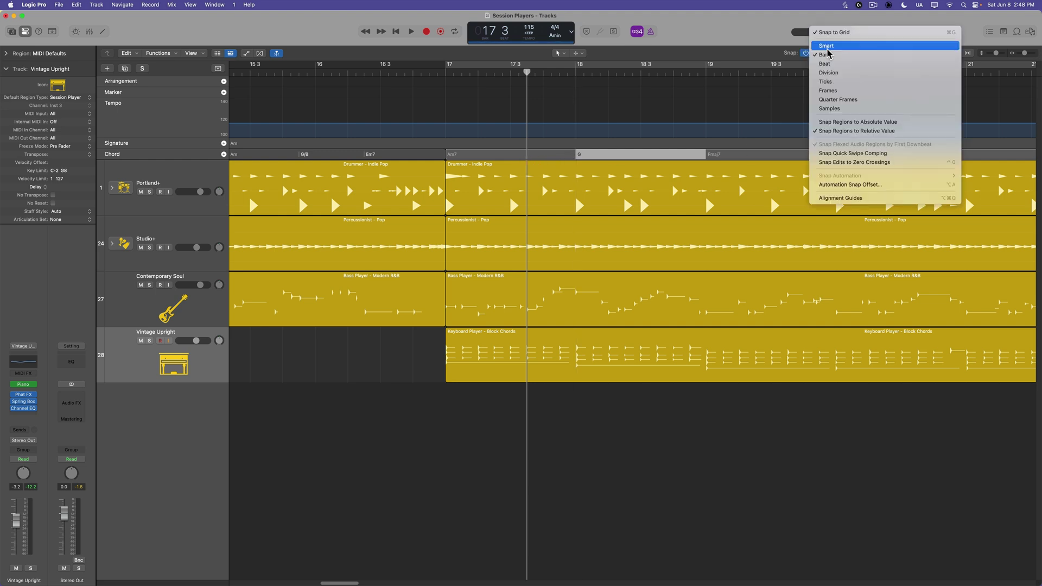
left_click(860, 73)
left_click_drag(579, 153, 527, 163)
left_click_drag(703, 153, 560, 152)
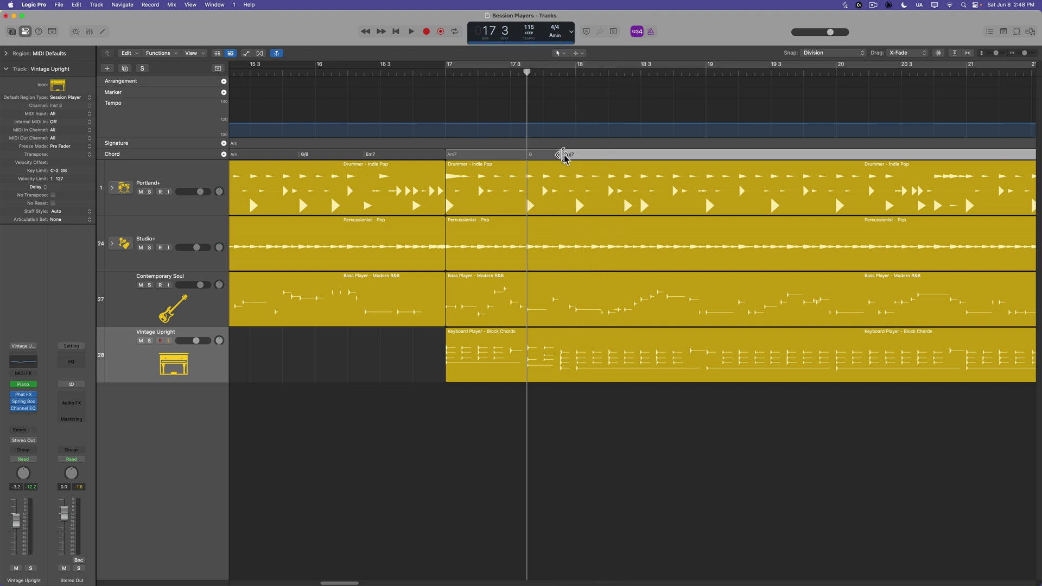
left_click(449, 72)
key("space")
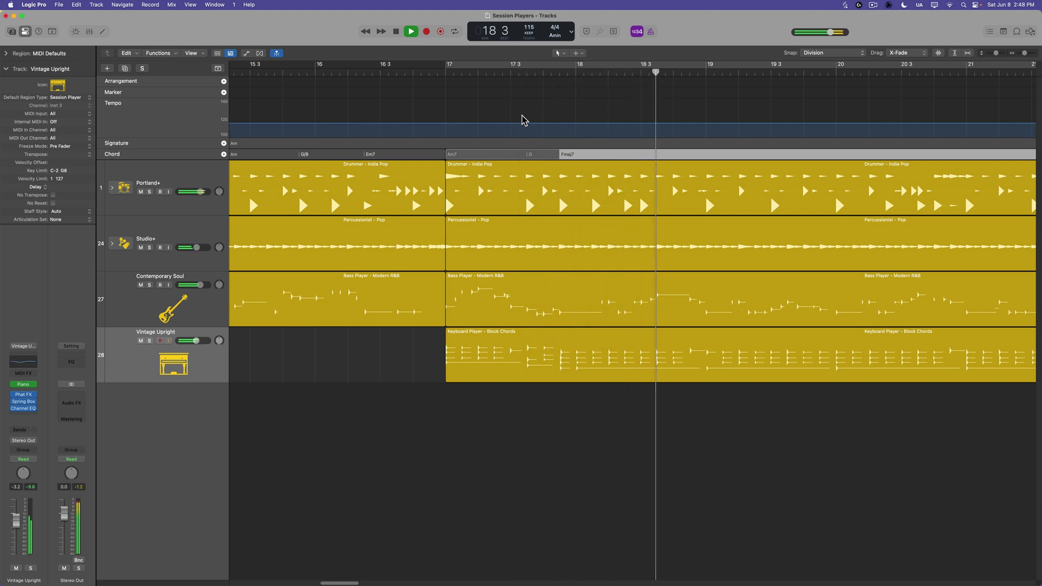
key("space")
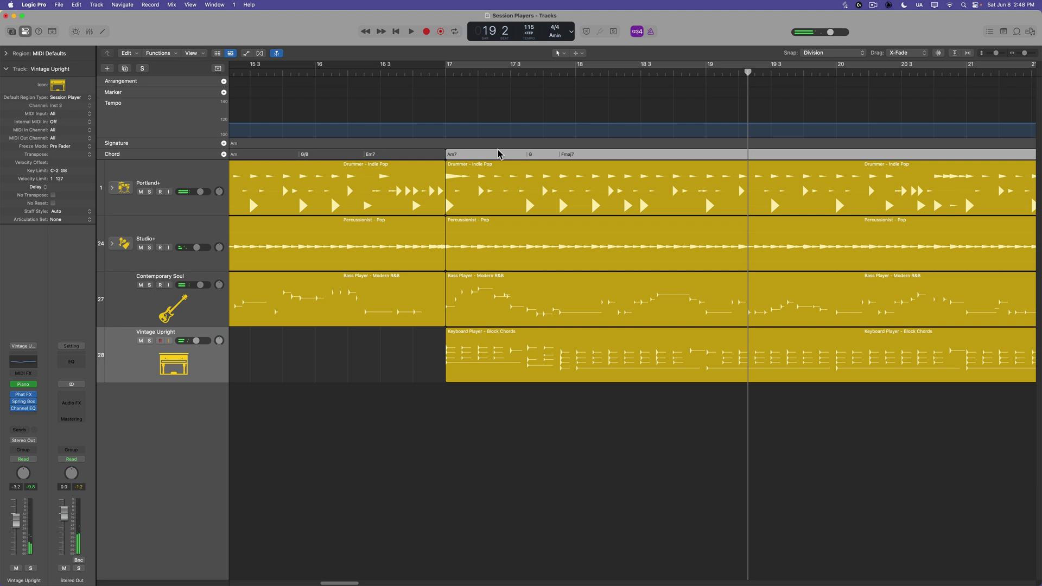
Copy the Am7–G–Fmaj7 chords to bar 19 and loop playback from bar 17.
left_click_drag(478, 158, 739, 164)
key("space")
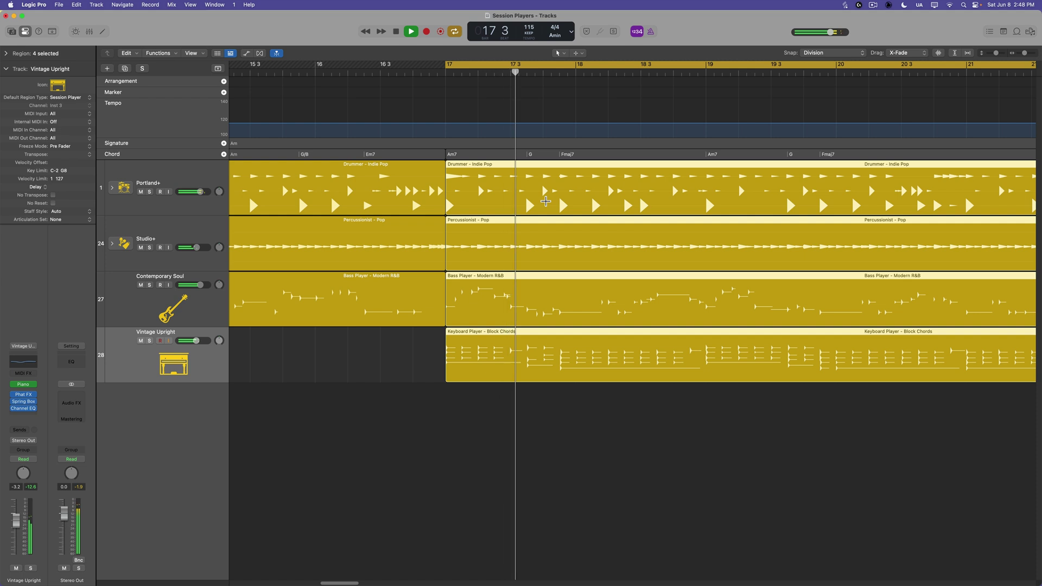
scroll(554, 244, "right", 3)
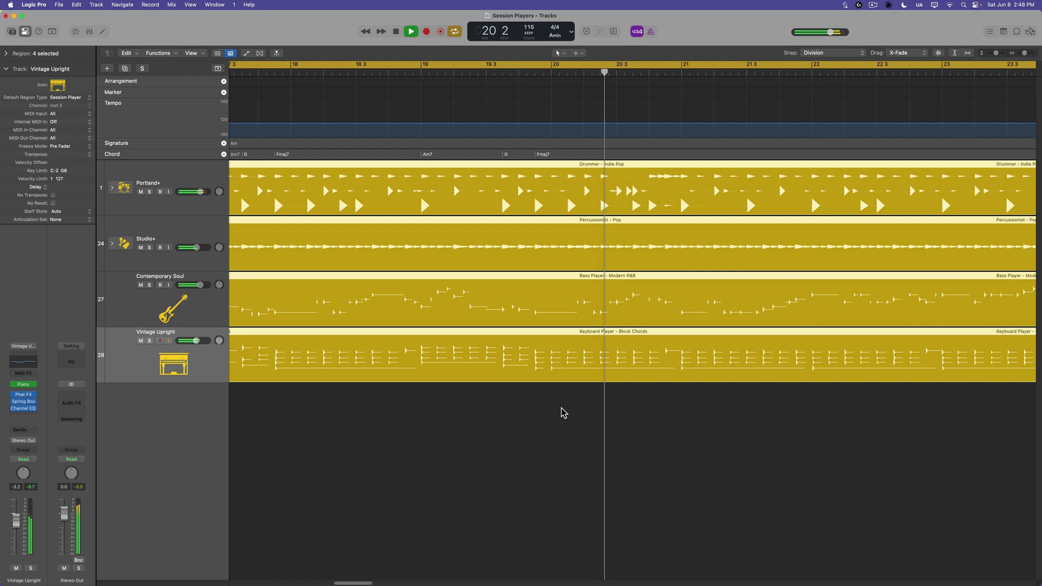
Change the G chord in the repeated progression to Em7 and play from bar 17.
key("space")
left_click(521, 156)
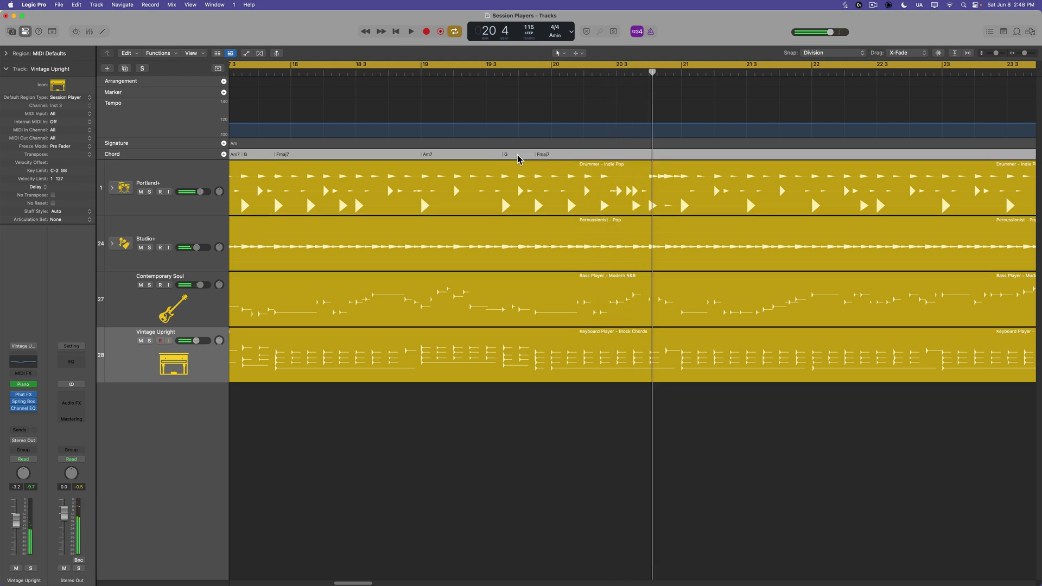
left_click(517, 157)
left_click_drag(516, 158, 681, 157)
double_click(515, 157)
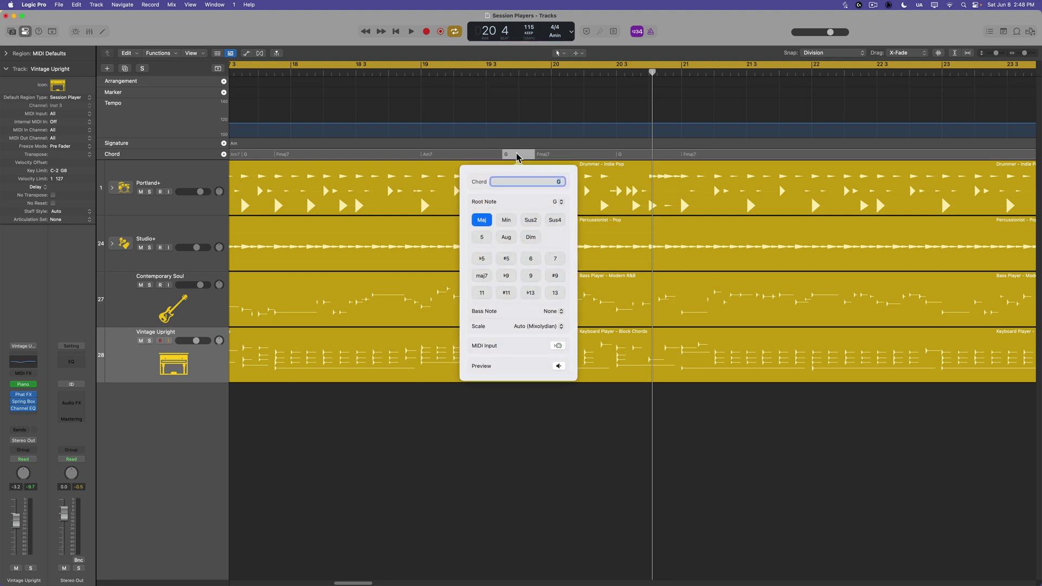
key("Return")
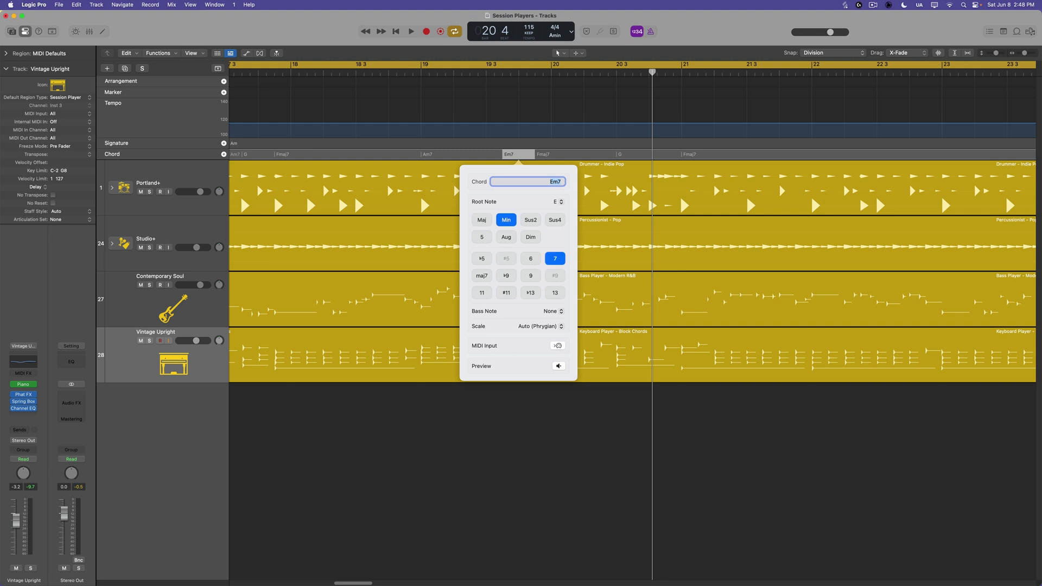
left_click(609, 424)
key("space")
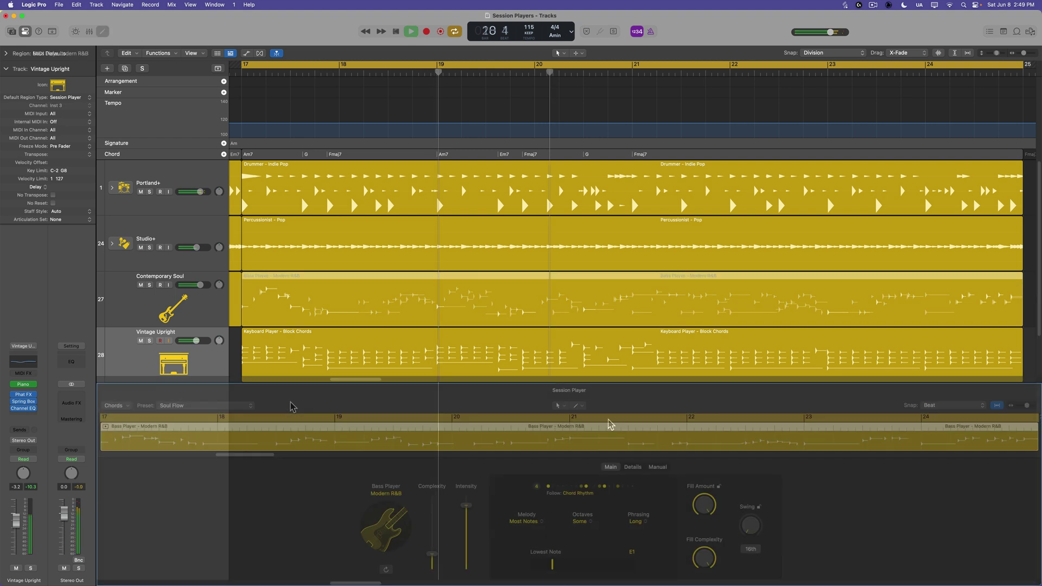
Give the Modern R&B bass the Can't Stop preset with Long phrasing, auditioning it during playback.
left_click(146, 405)
left_click(212, 354)
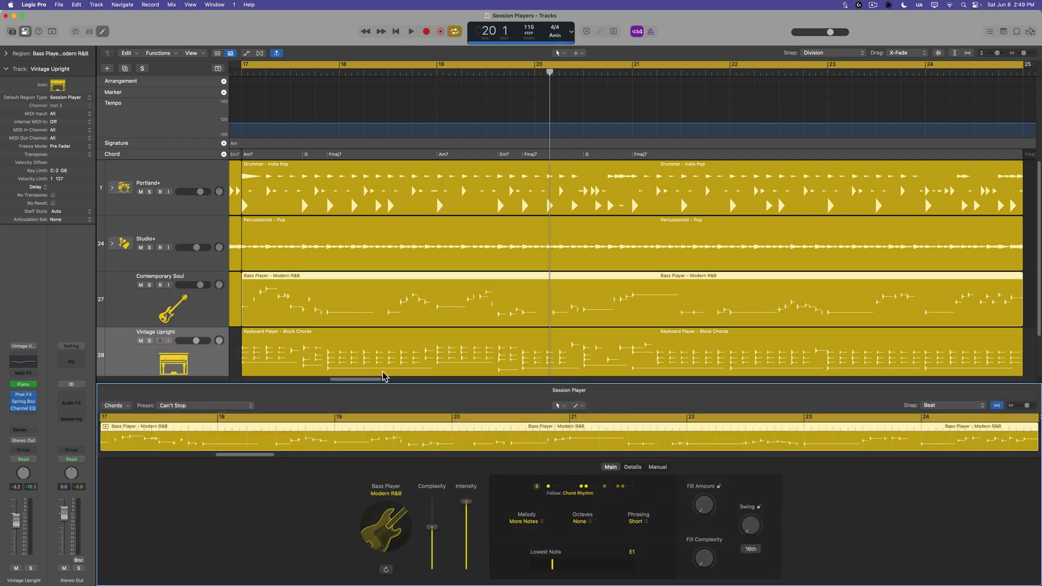
key("space")
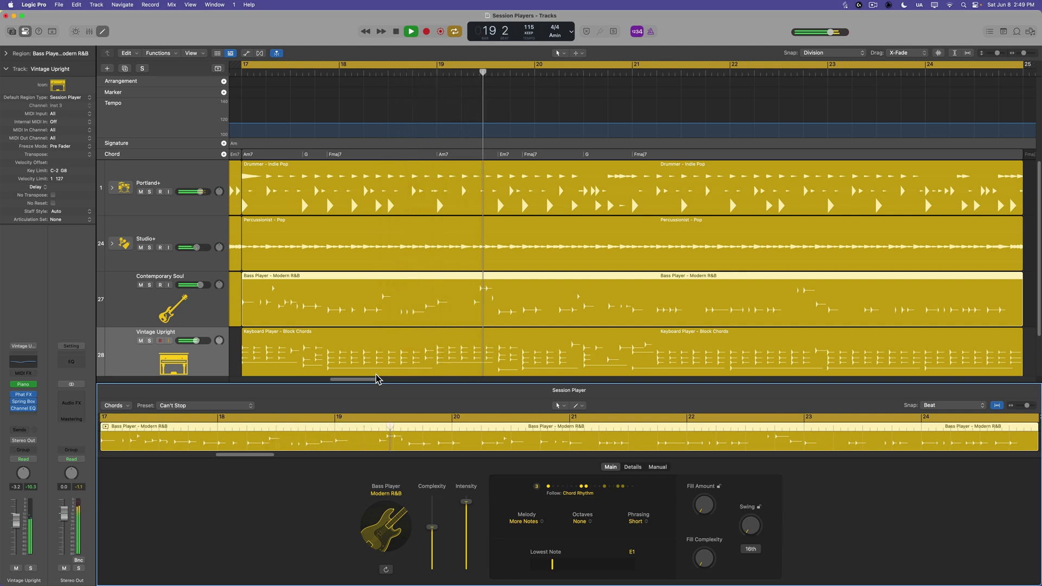
left_click(636, 522)
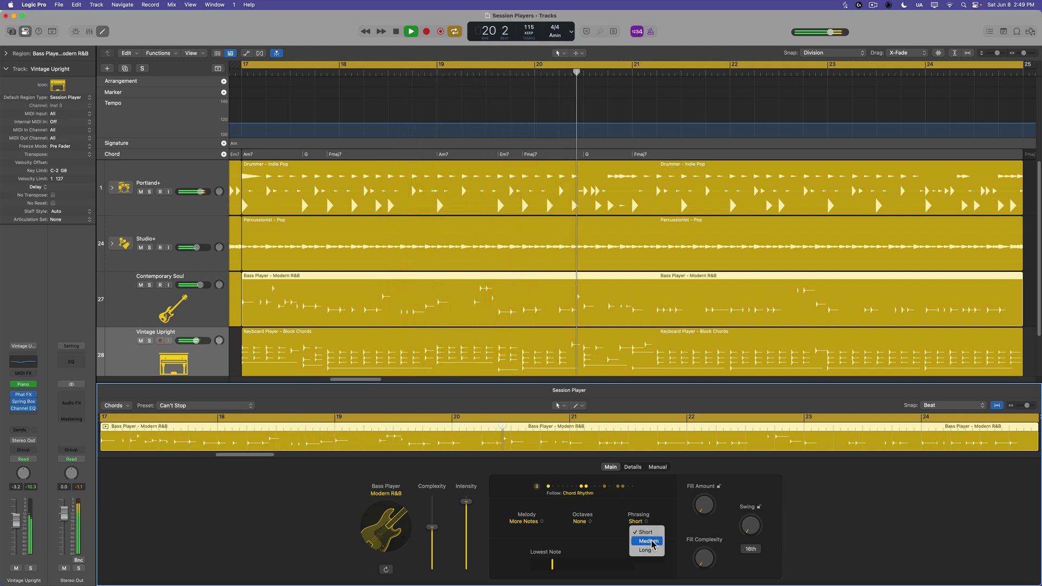
left_click(643, 543)
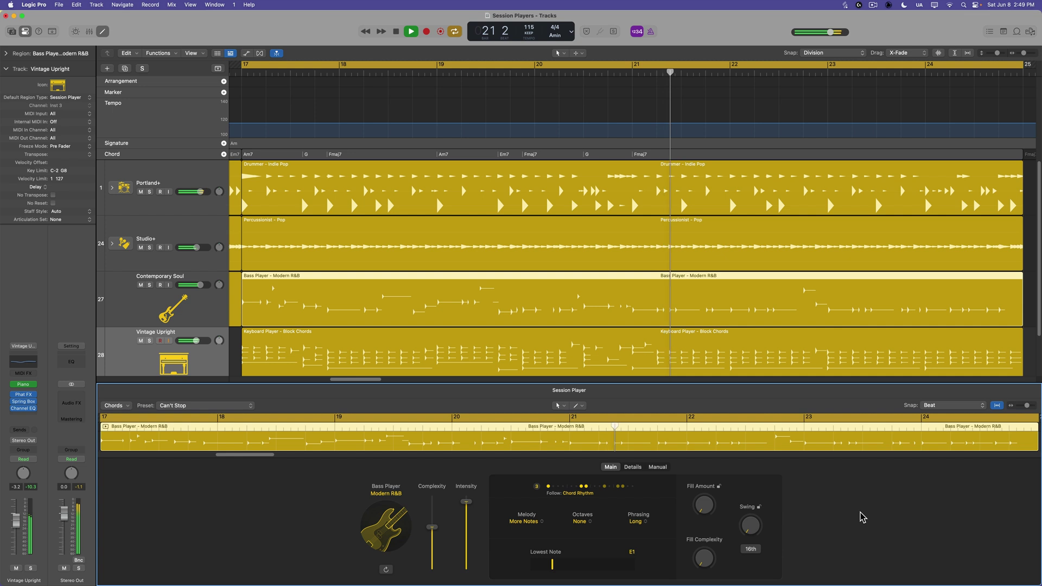
key("space")
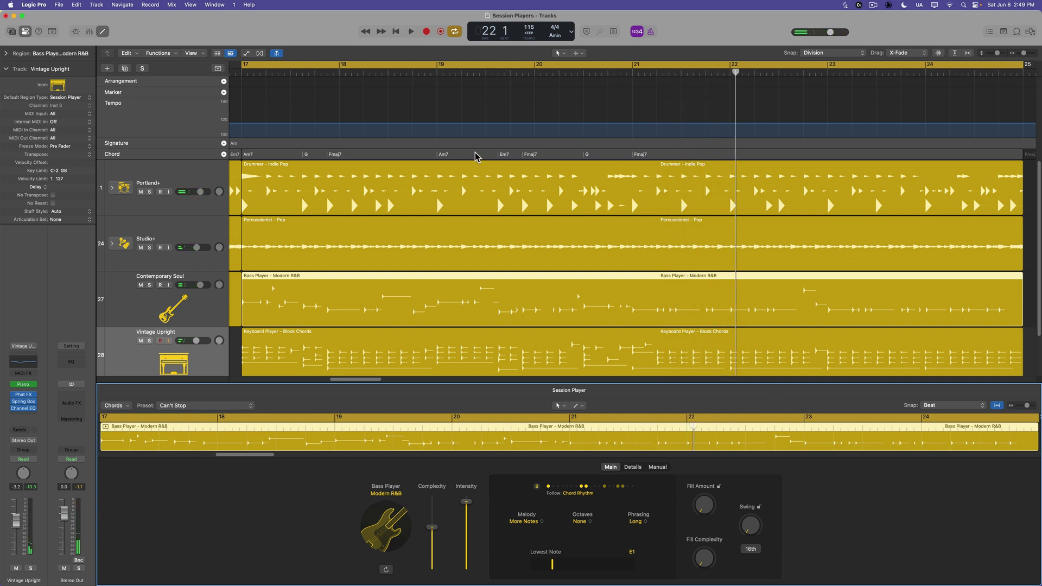
left_click(476, 157)
Copy the chord block to bar 21 and change its Em7 to C/G.
left_click(477, 157)
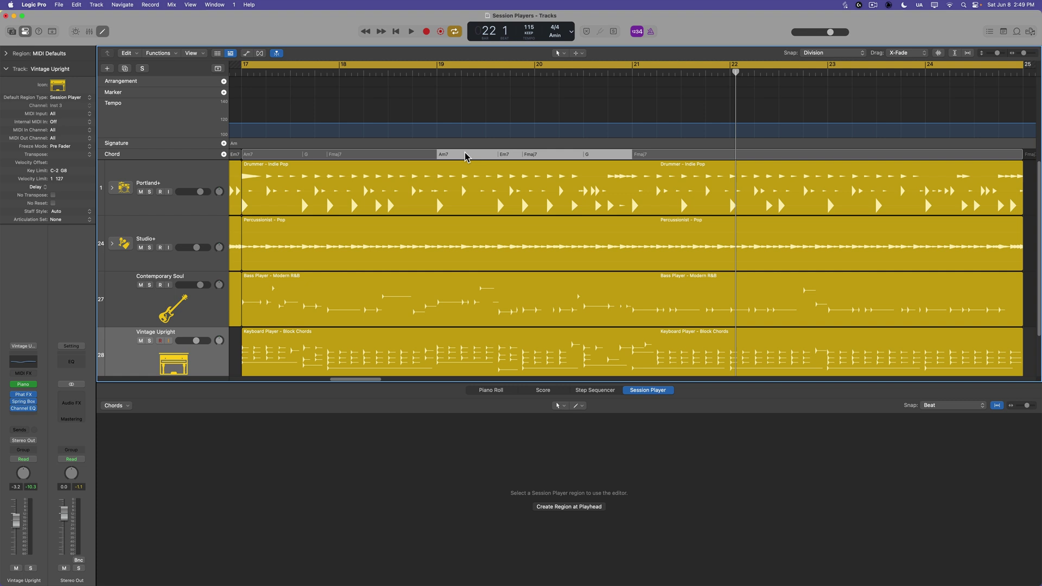
left_click_drag(459, 158, 665, 156)
double_click(663, 156)
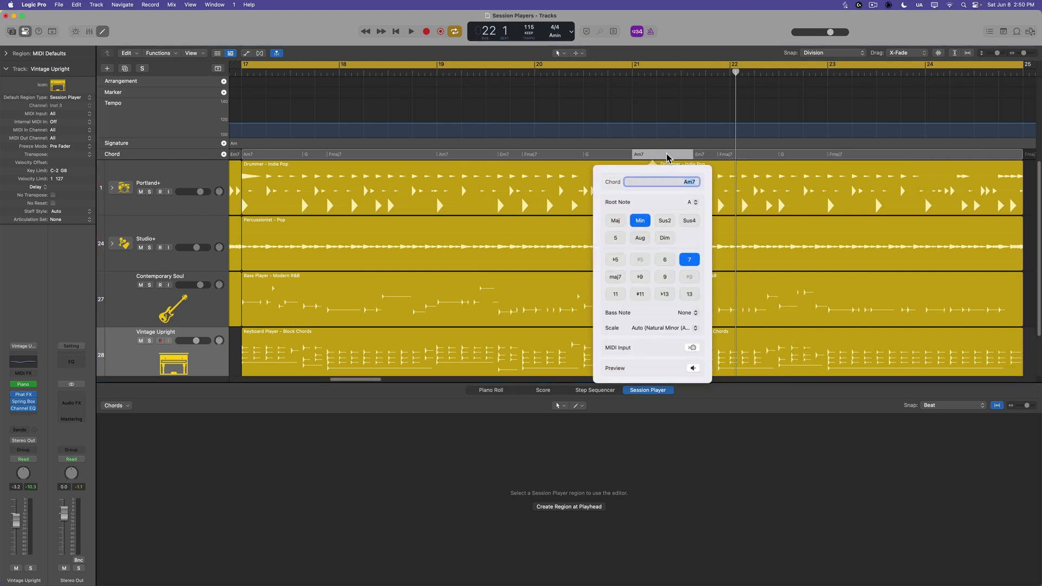
left_click(702, 157)
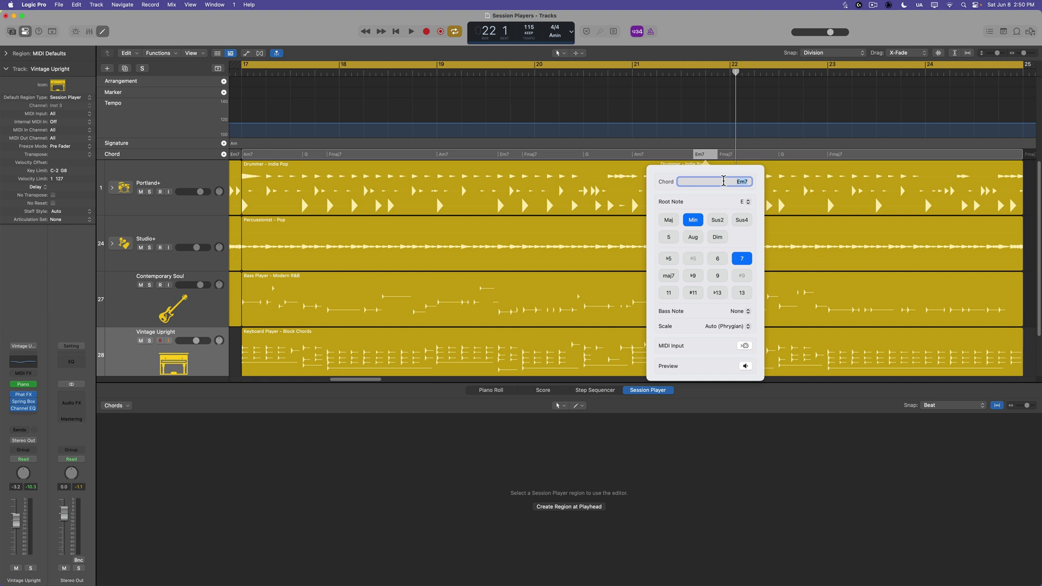
type("C")
key("Return")
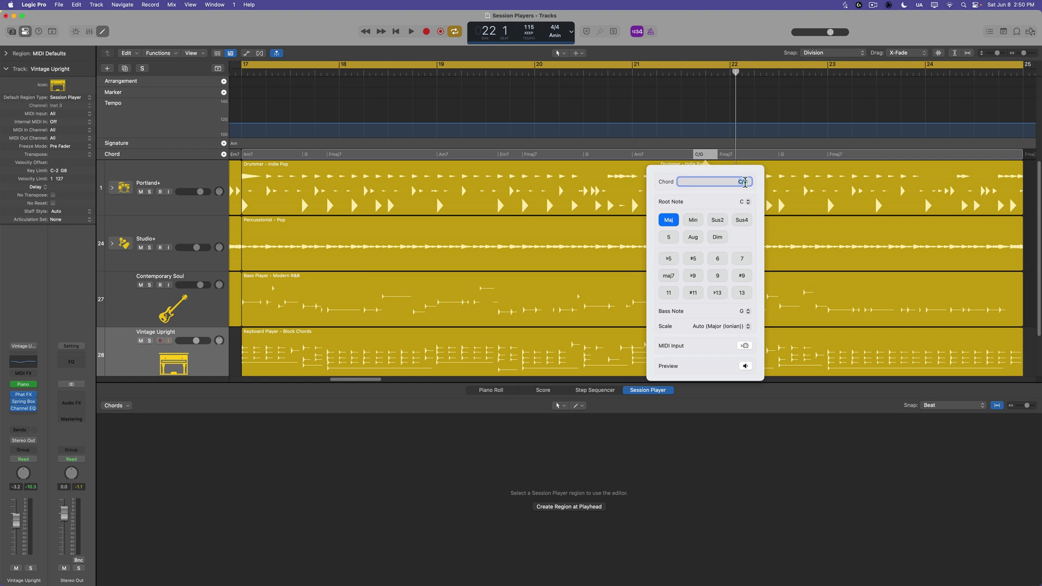
Delete the G chord that follows Fmaj7 in the bar 21 progression.
left_click(731, 156)
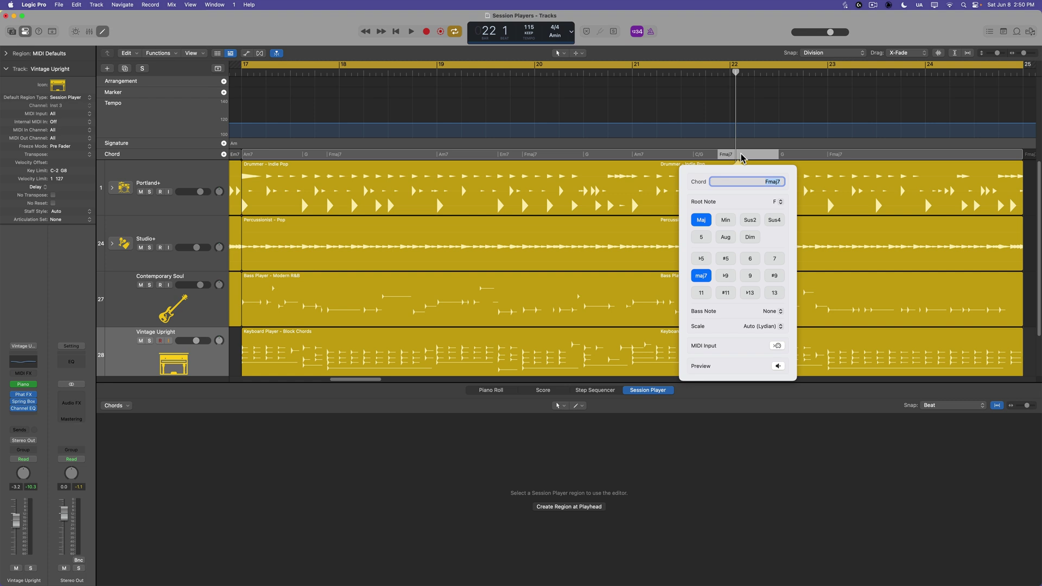
left_click(792, 155)
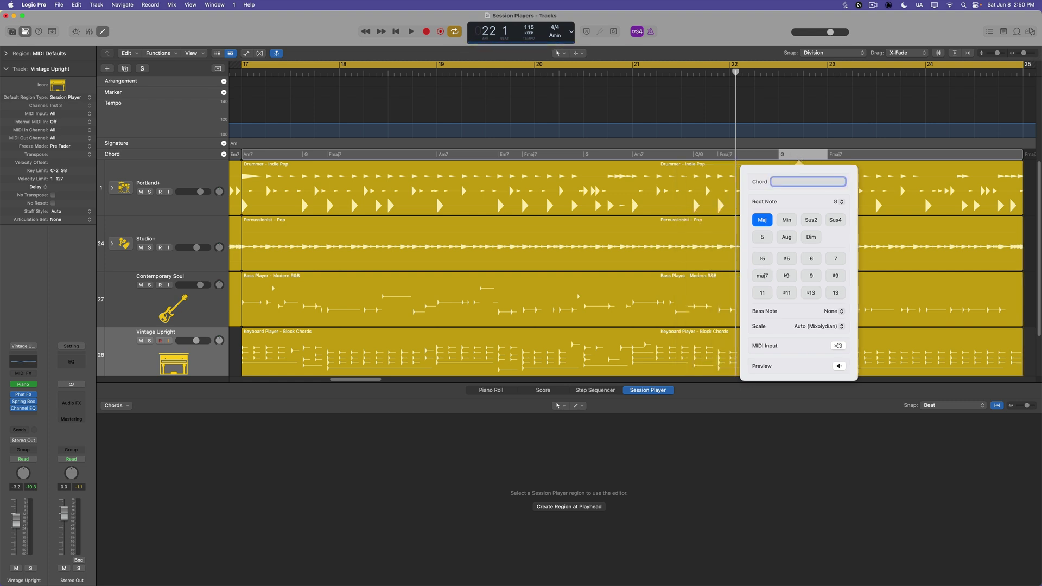
left_click(796, 86)
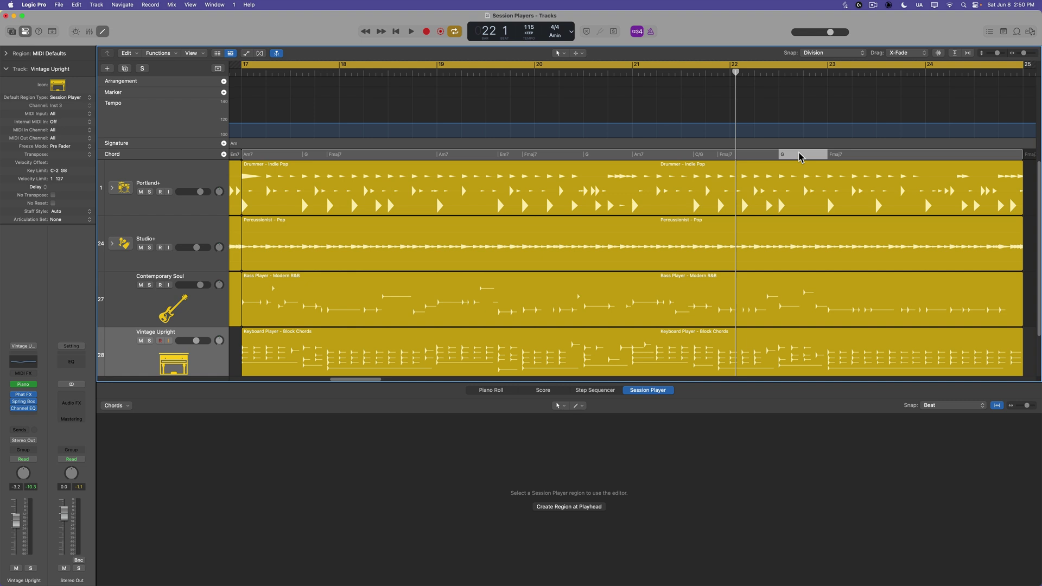
key("Delete")
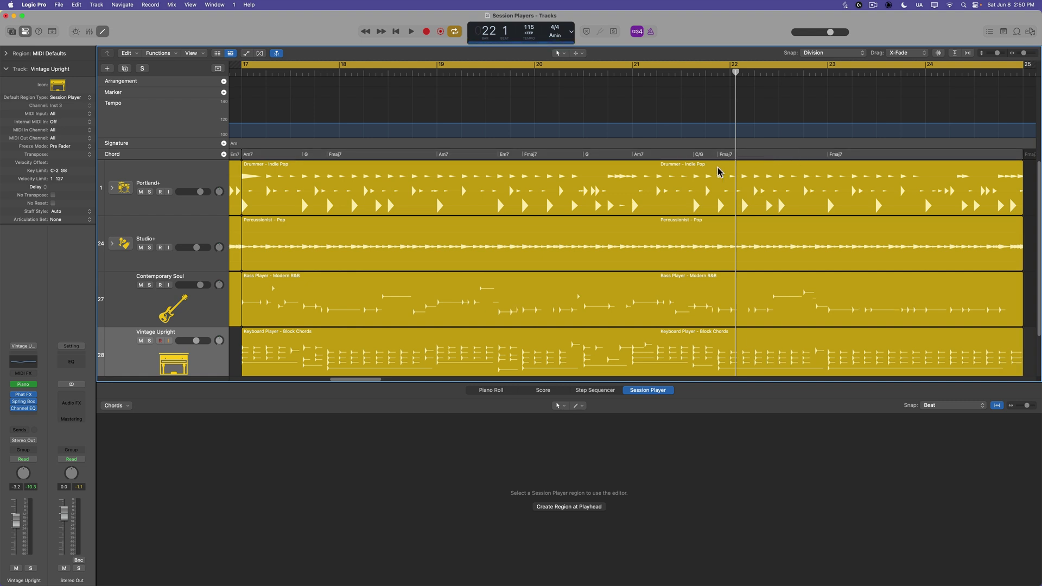
Copy the chord block from bar 18 so it starts at bar 23.
scroll(575, 252, "right", 5)
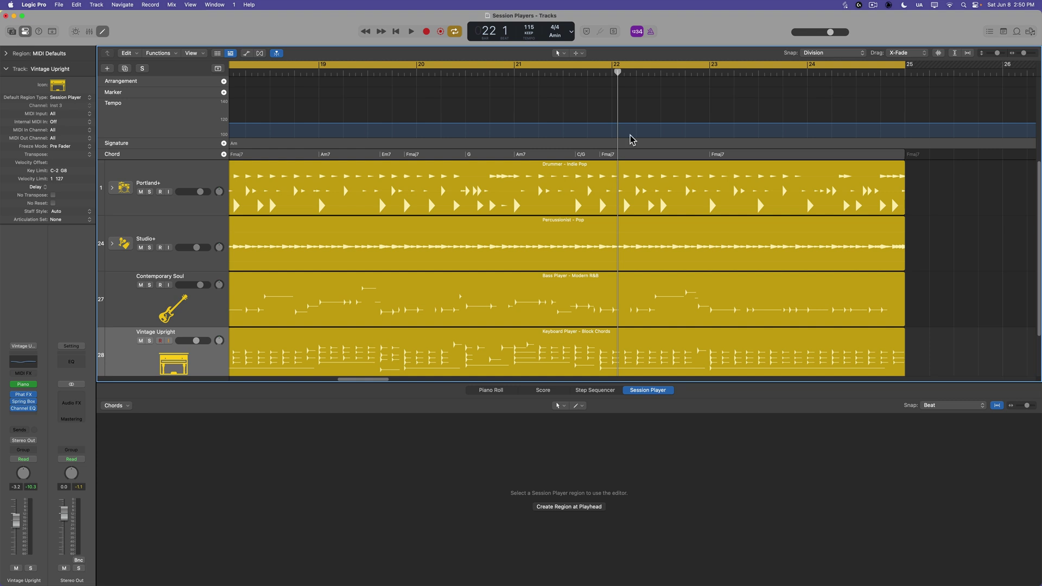
left_click(497, 156)
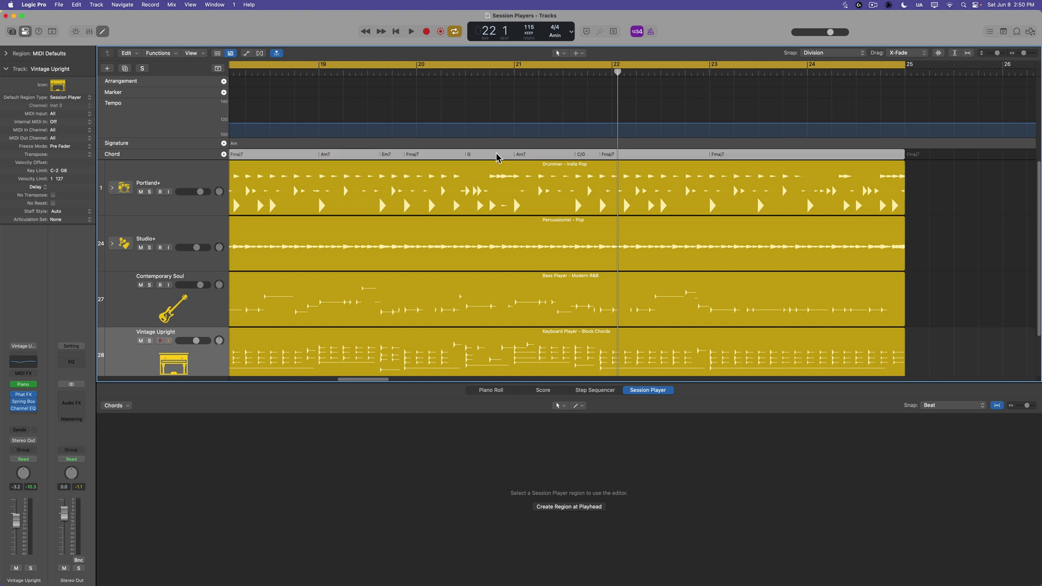
left_click(540, 158)
left_click_drag(591, 158, 728, 149)
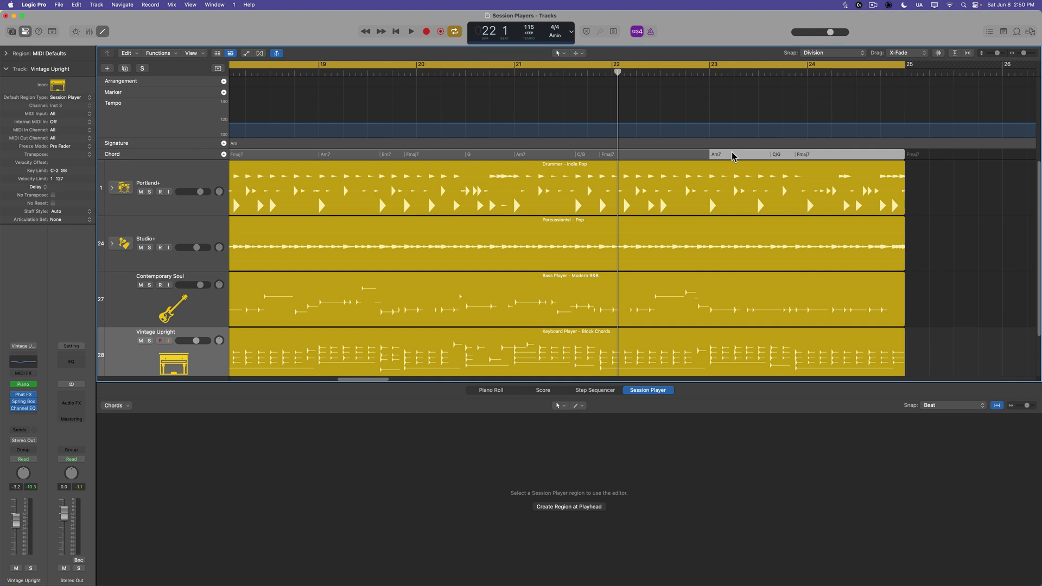
Change the copied chords to Dm7 and Em7, and copy the G chord to the progression's end.
double_click(733, 156)
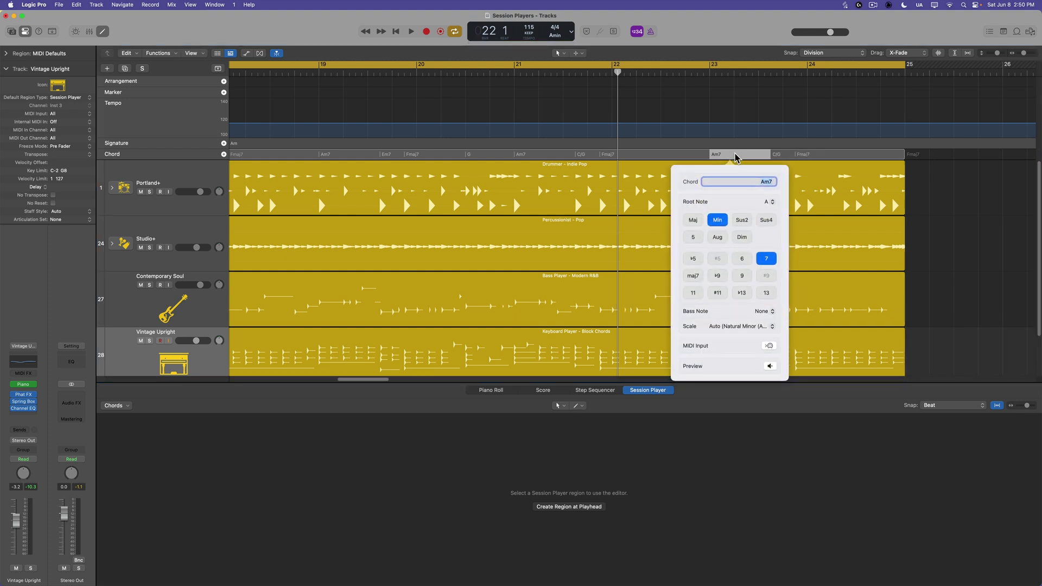
left_click(784, 156)
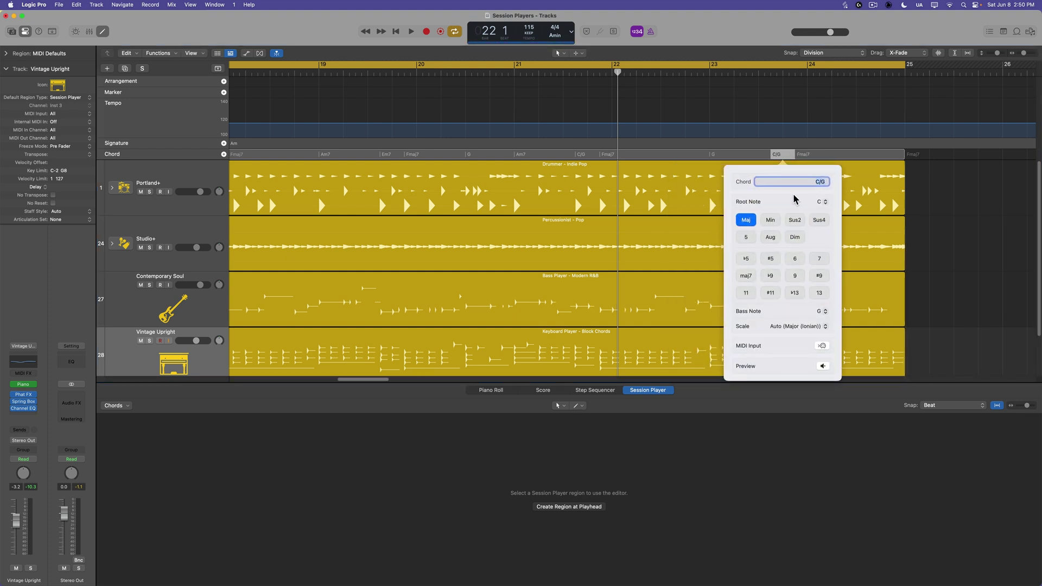
type("Dm7")
left_click(820, 155)
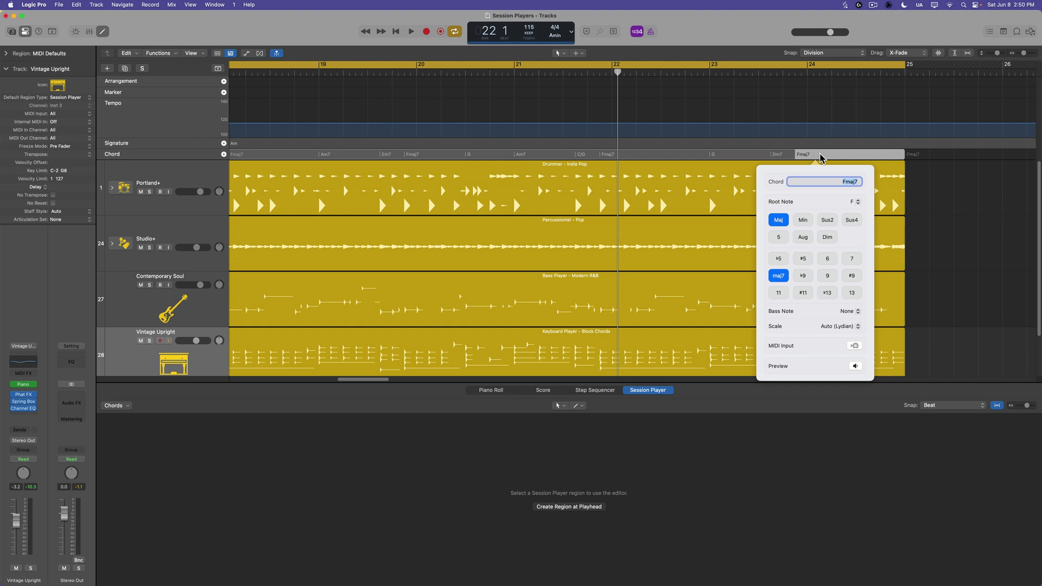
key("Return")
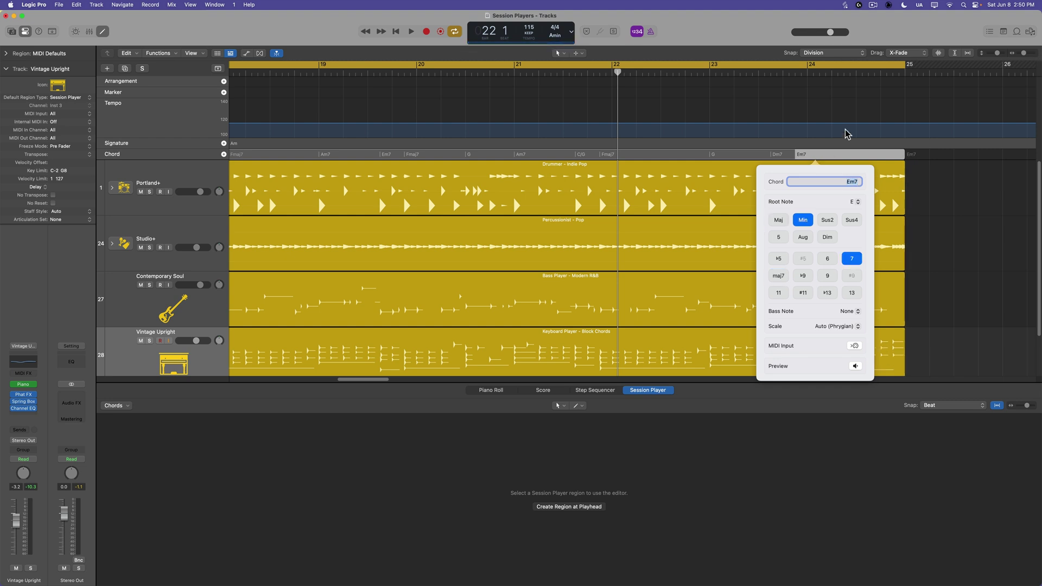
left_click(851, 133)
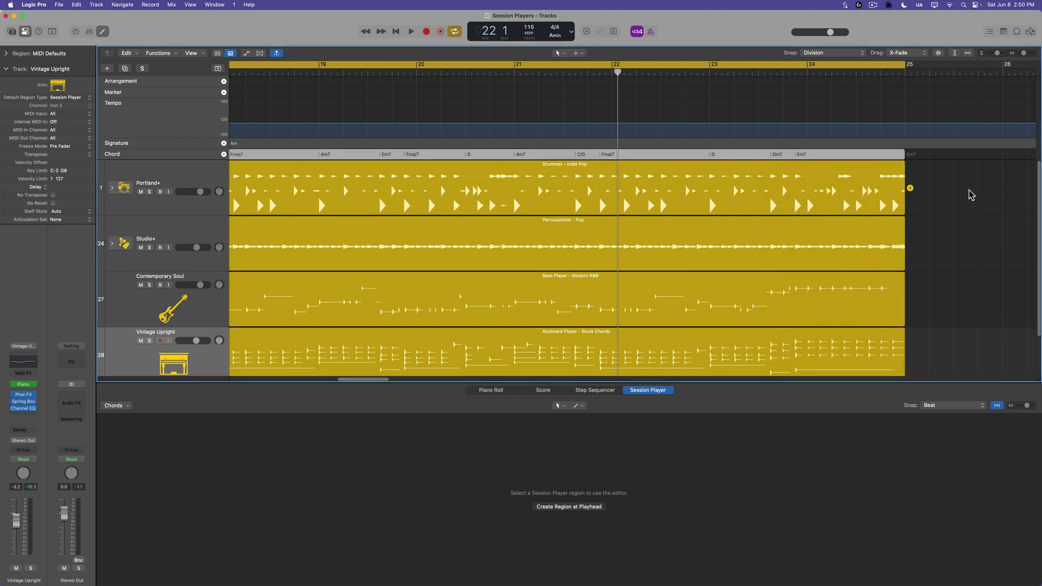
left_click_drag(487, 156, 873, 164)
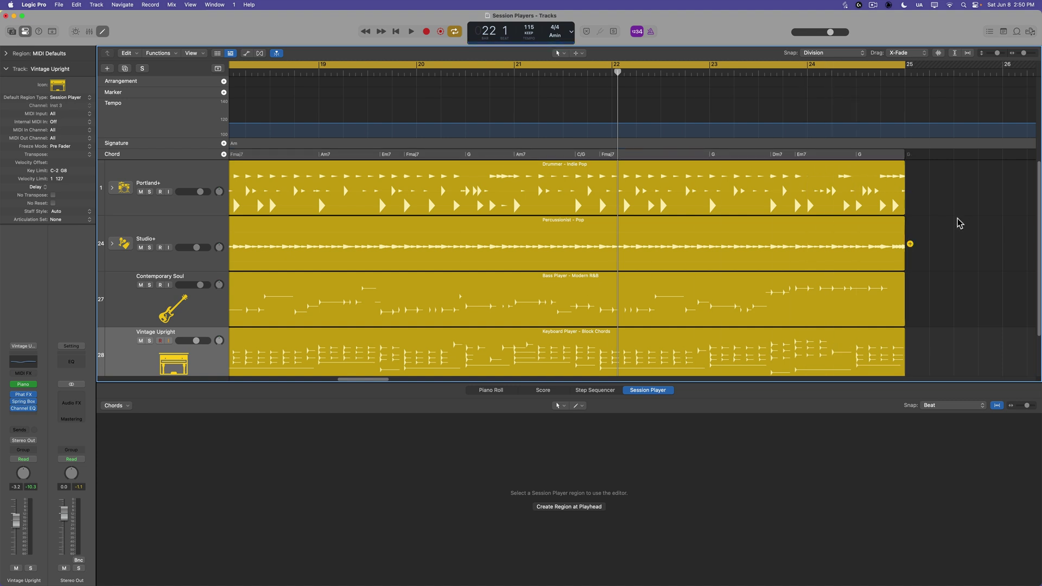
key("super+Left")
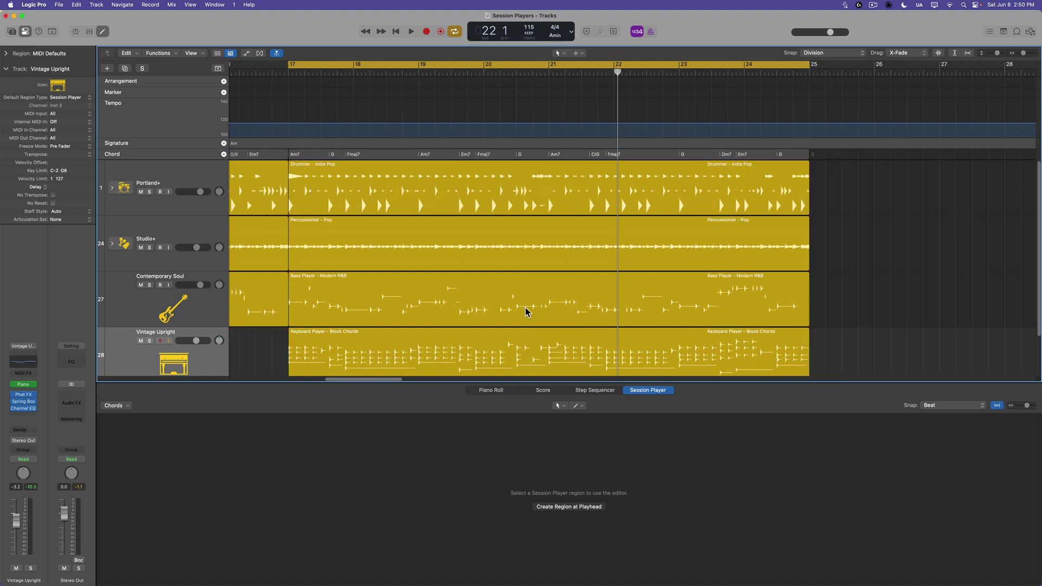
Audition the Bass and Keyboard Player parts, then bring up the keyboard preset list.
left_click(390, 311)
key("shift+space")
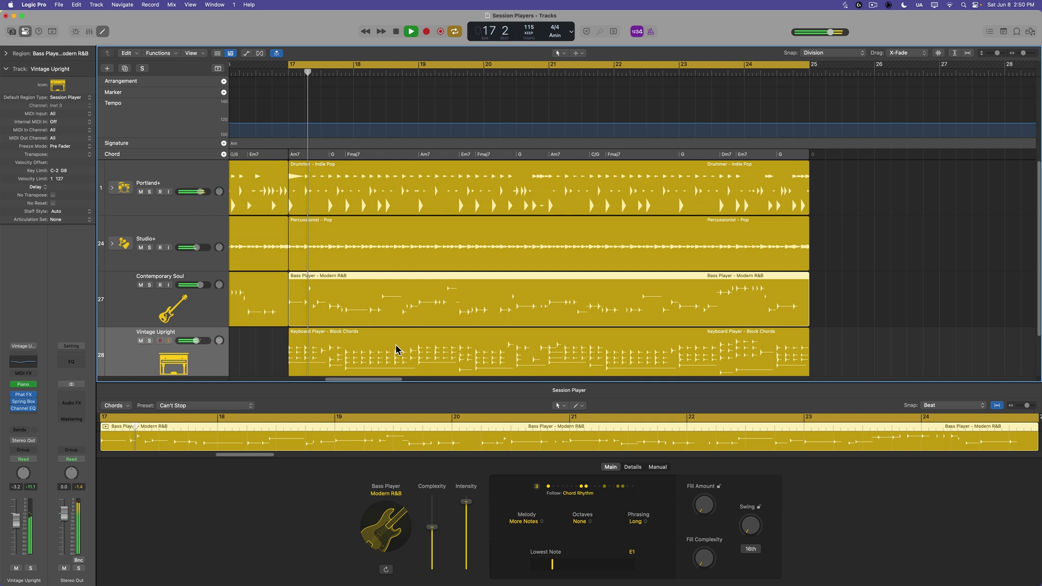
left_click(396, 349)
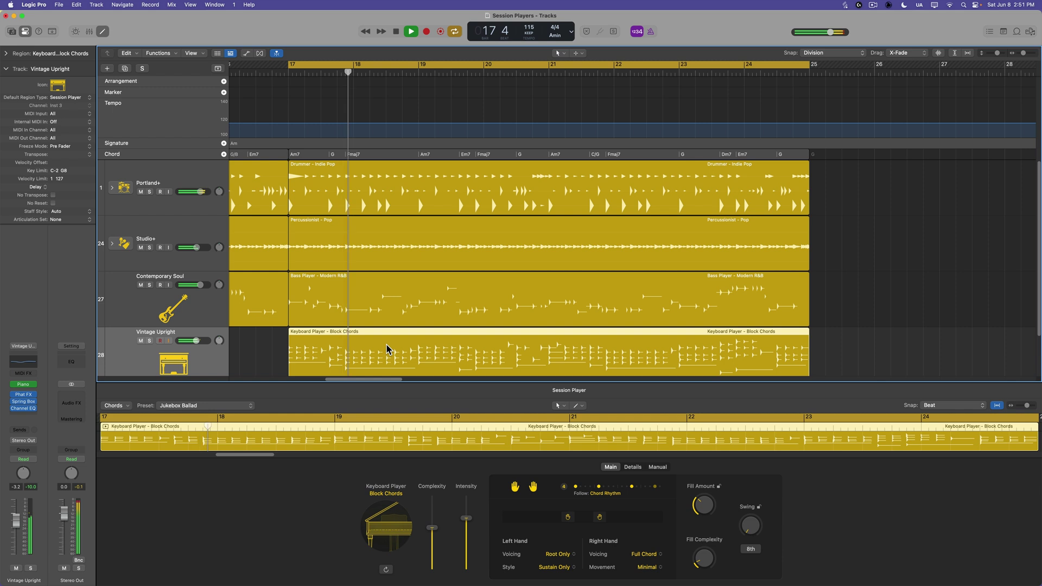
key("space")
left_click(222, 406)
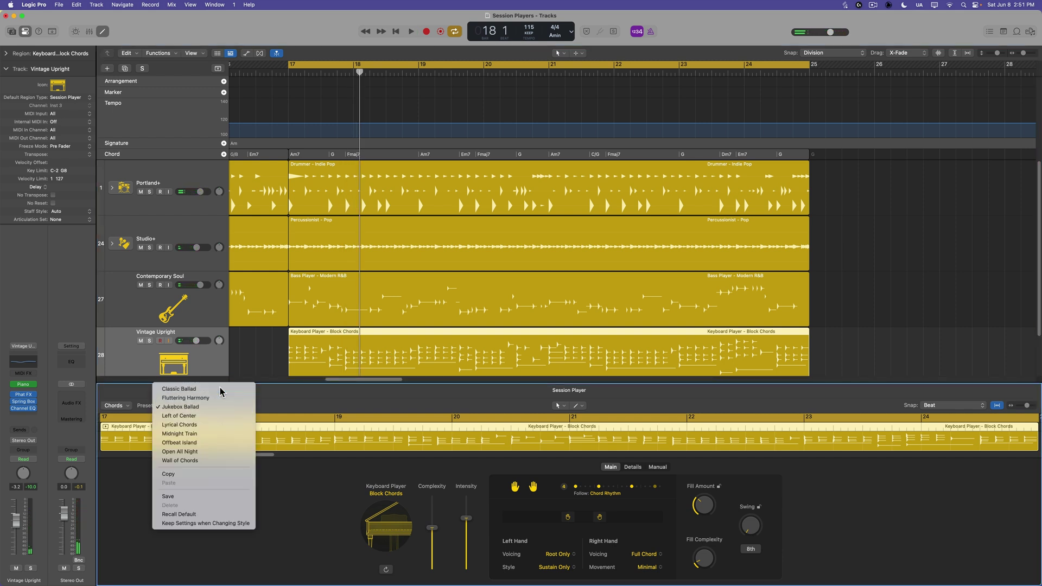
Audition Classic Ballad, settle on Fluttering Harmony, then open the Drummer – Indie Pop region.
left_click(220, 390)
key("space")
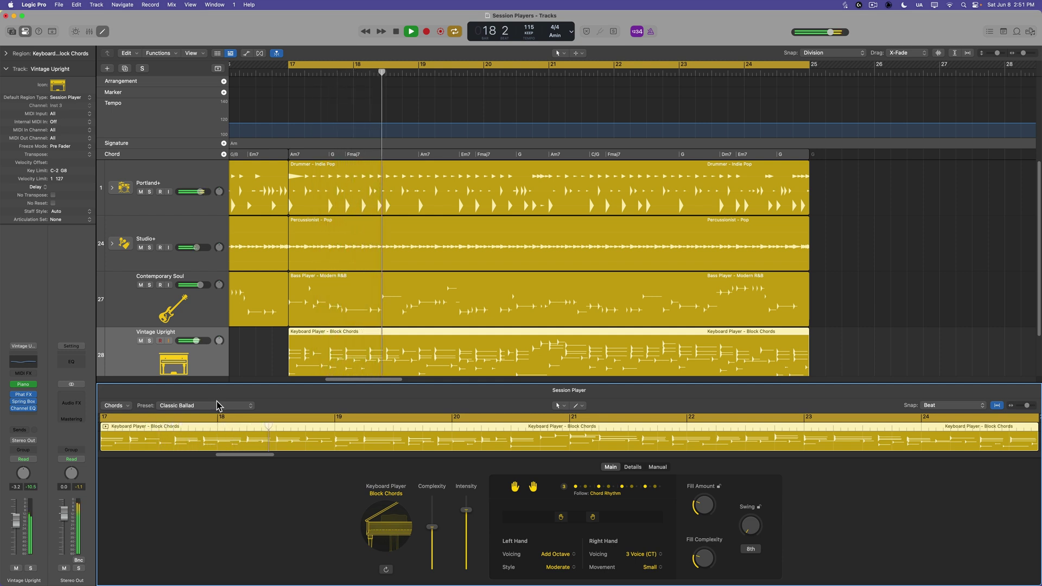
left_click(217, 405)
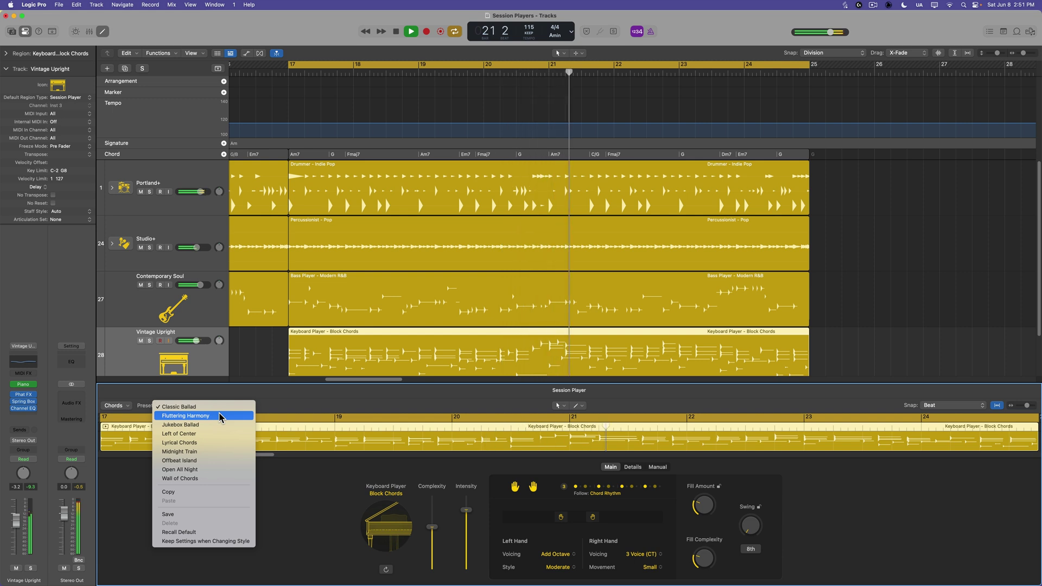
left_click(219, 416)
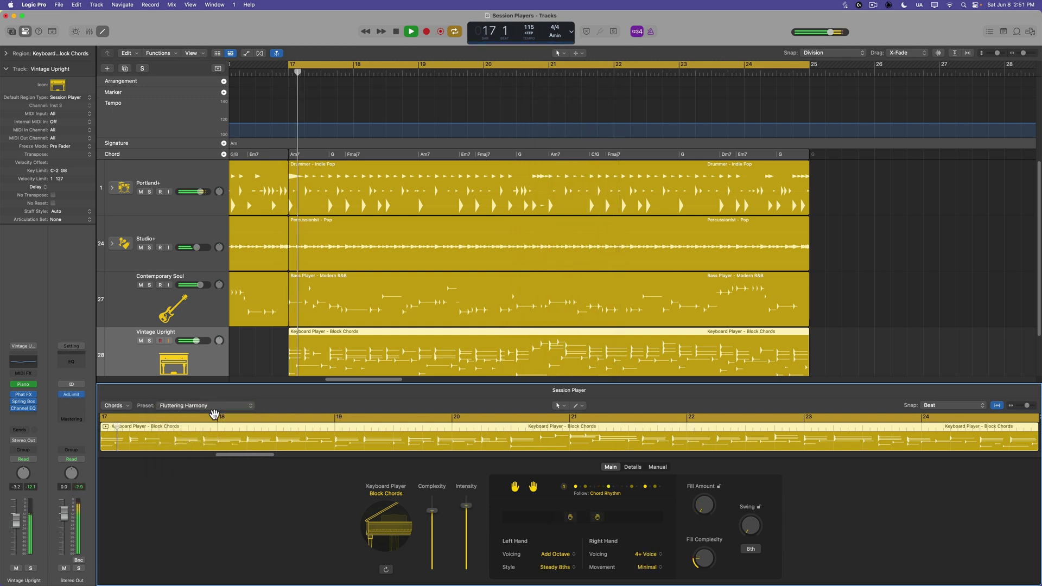
left_click(215, 408)
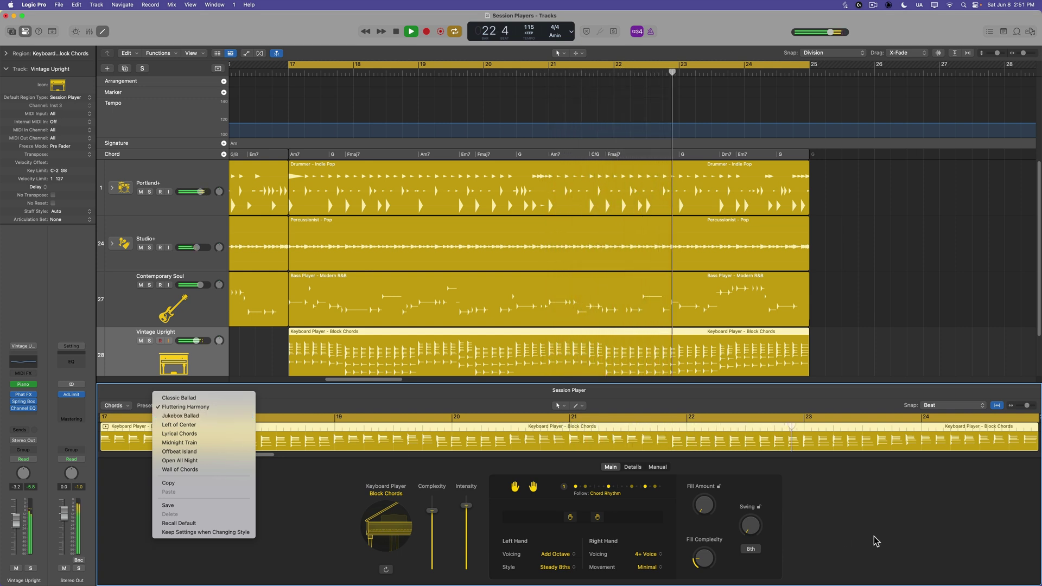
left_click(890, 543)
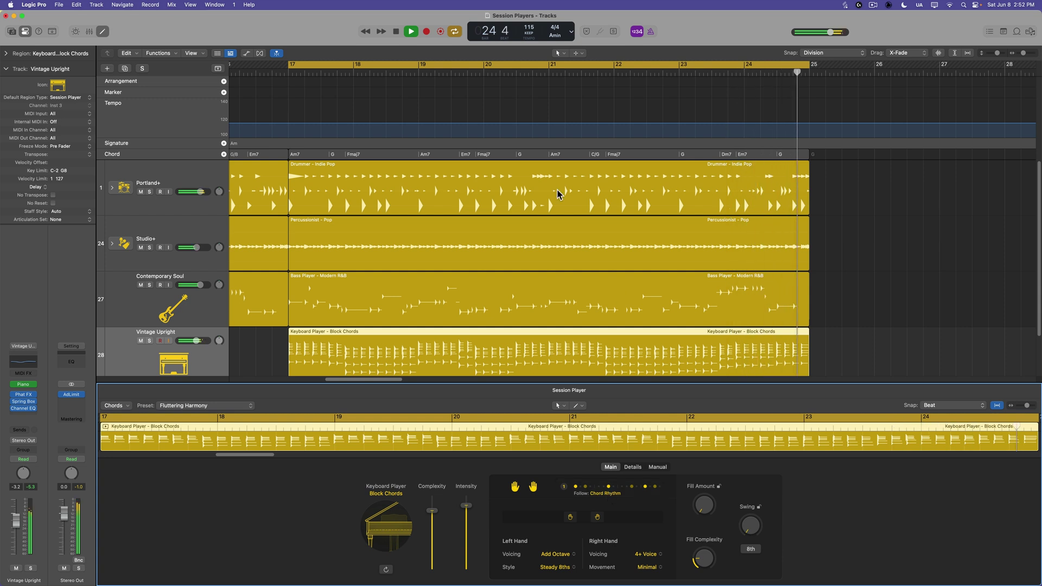
key("space")
left_click(331, 193)
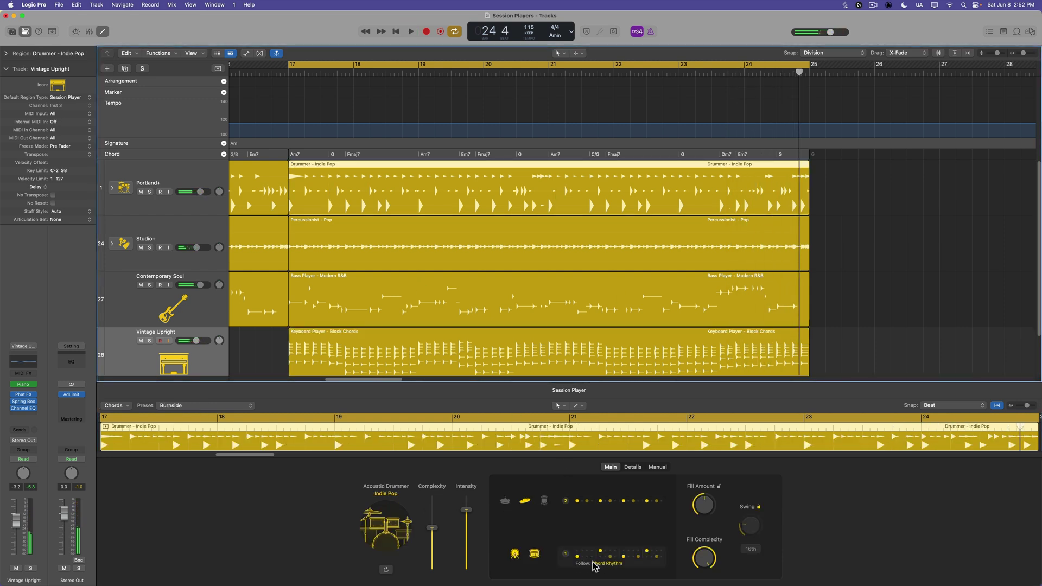
Make the Bass Player's rhythm follow the Portland+ track.
left_click(611, 559)
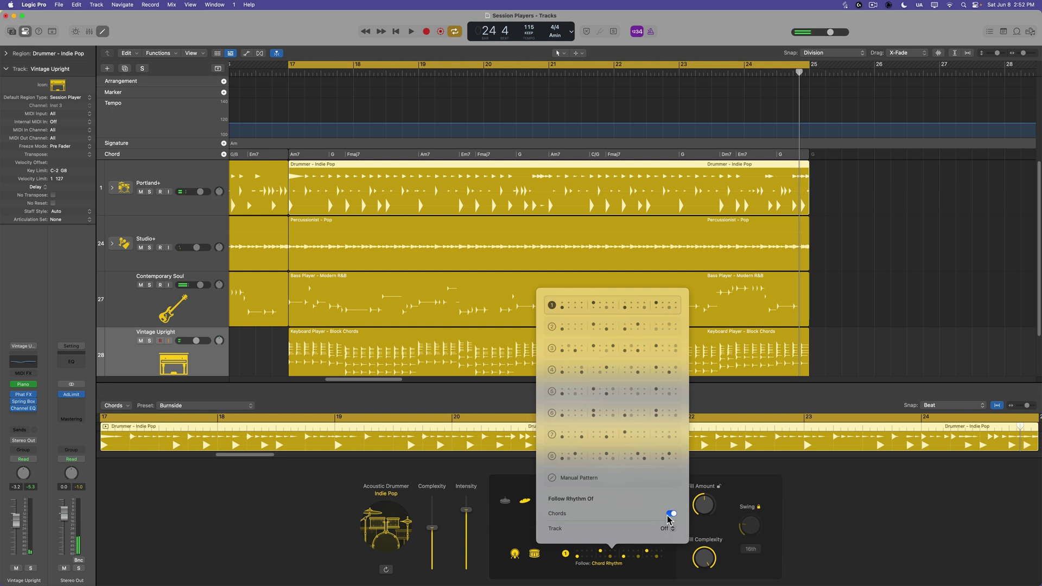
left_click(795, 524)
left_click(384, 304)
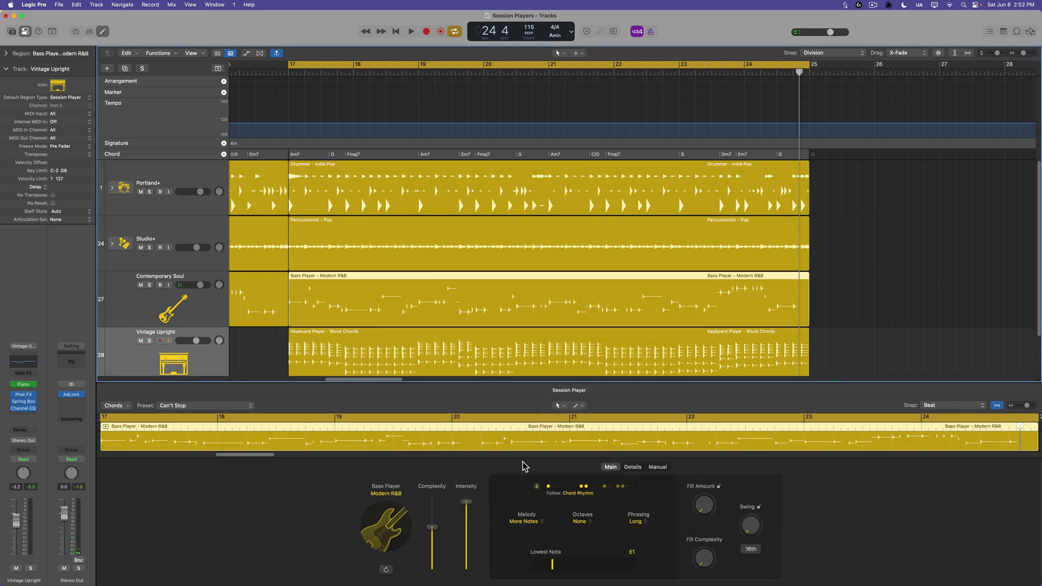
left_click(584, 495)
left_click(639, 462)
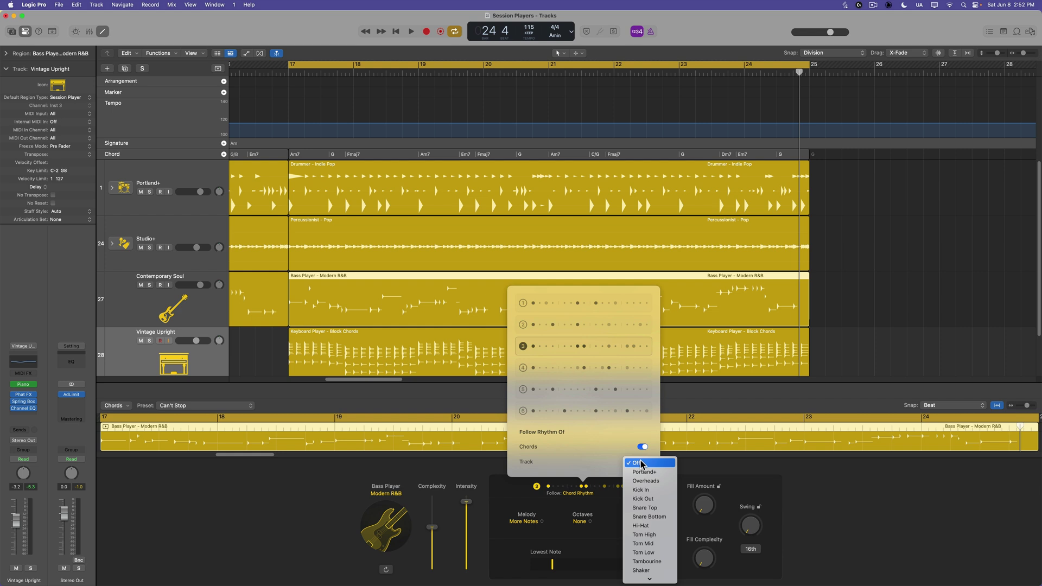
scroll(648, 488, "down", 5)
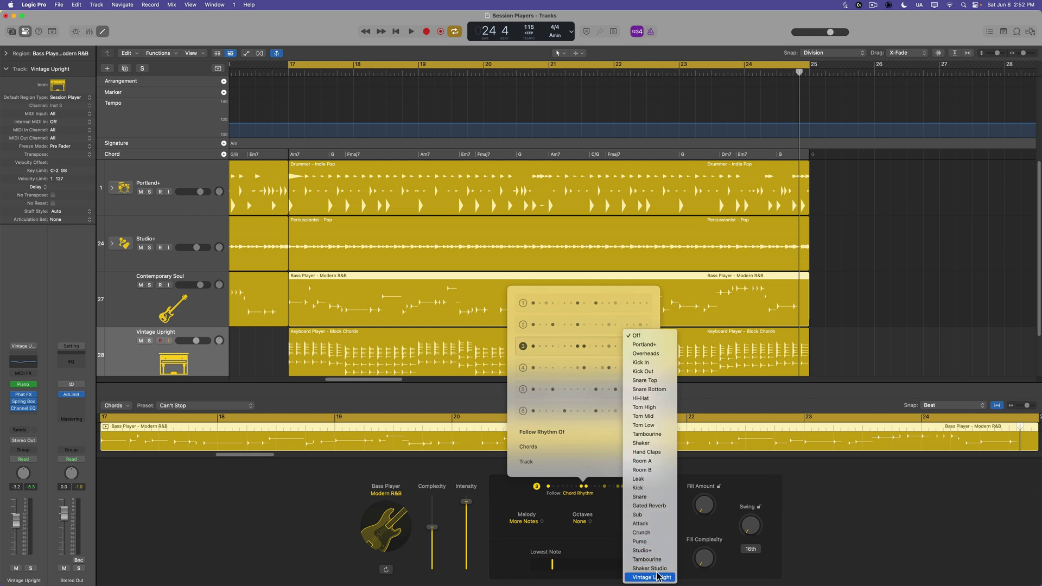
left_click(645, 345)
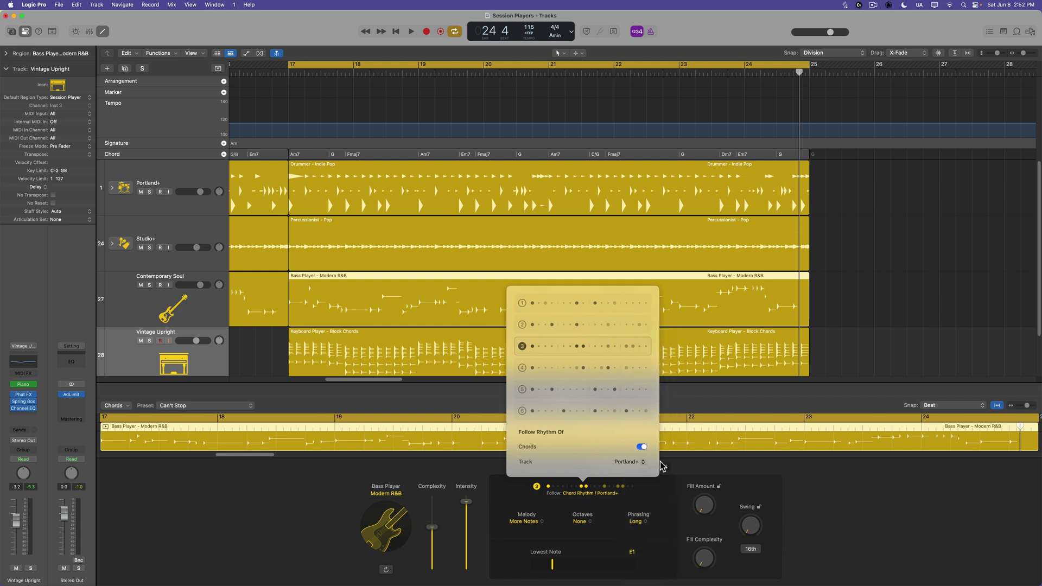
left_click(883, 544)
Make the Keyboard Player's rhythm follow the Contemporary Soul track.
left_click(427, 374)
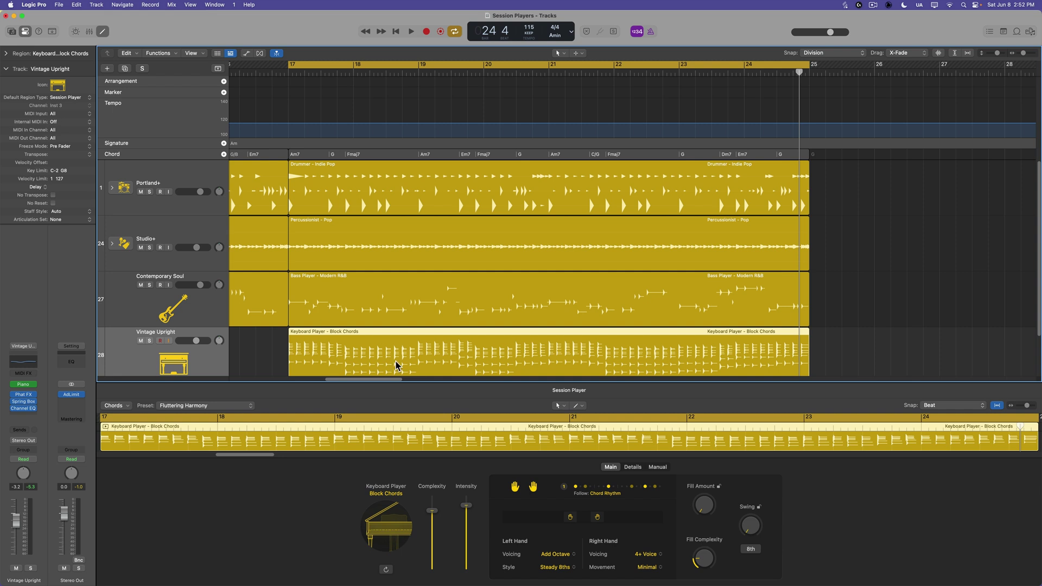
left_click(613, 491)
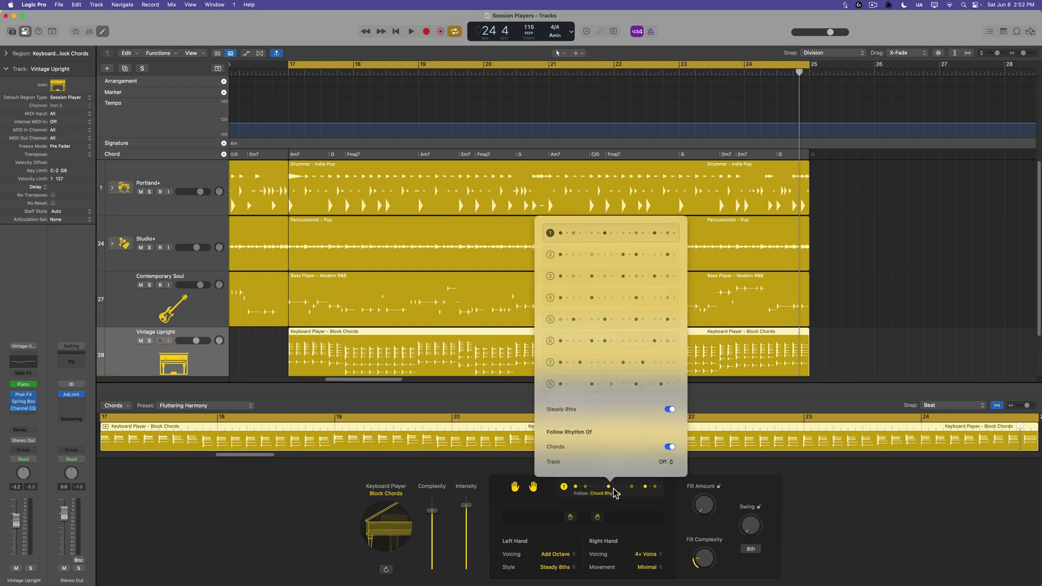
left_click(663, 462)
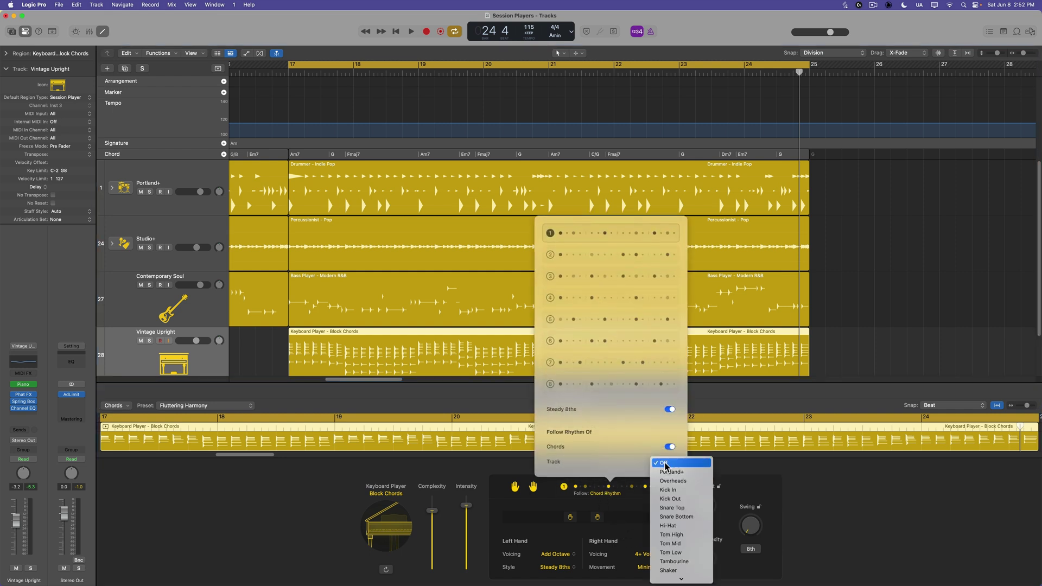
left_click(673, 567)
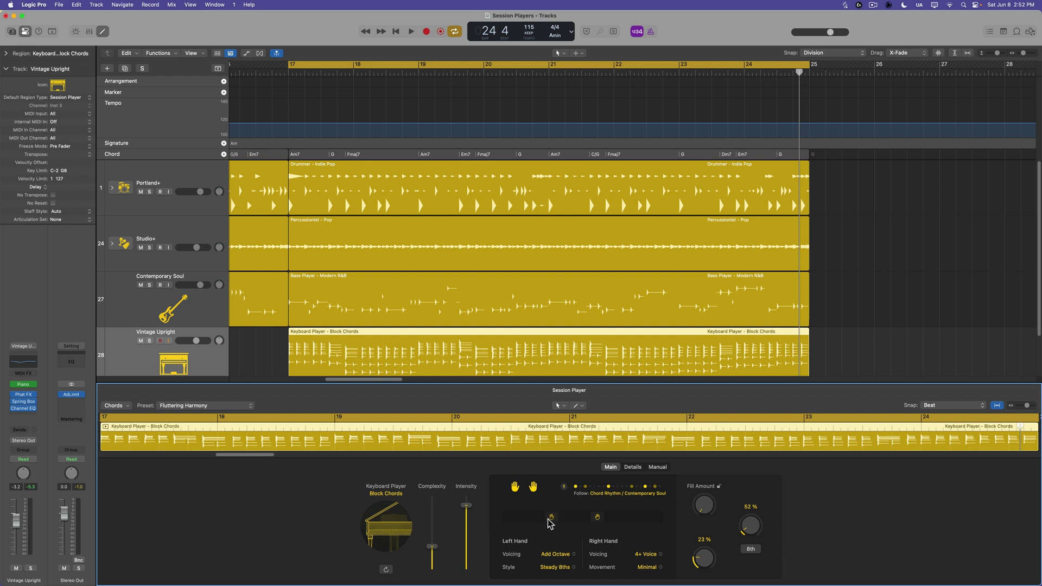
Adjust the right-hand range and audition the soloed Vintage Upright piano.
left_click_drag(547, 518, 538, 518)
left_click_drag(603, 518, 634, 520)
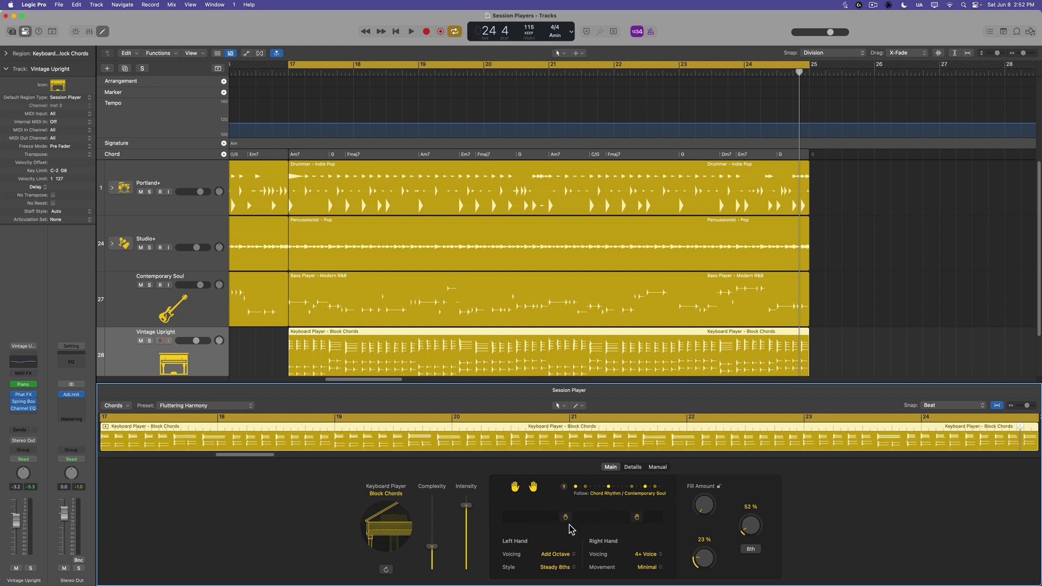
left_click_drag(636, 519, 593, 524)
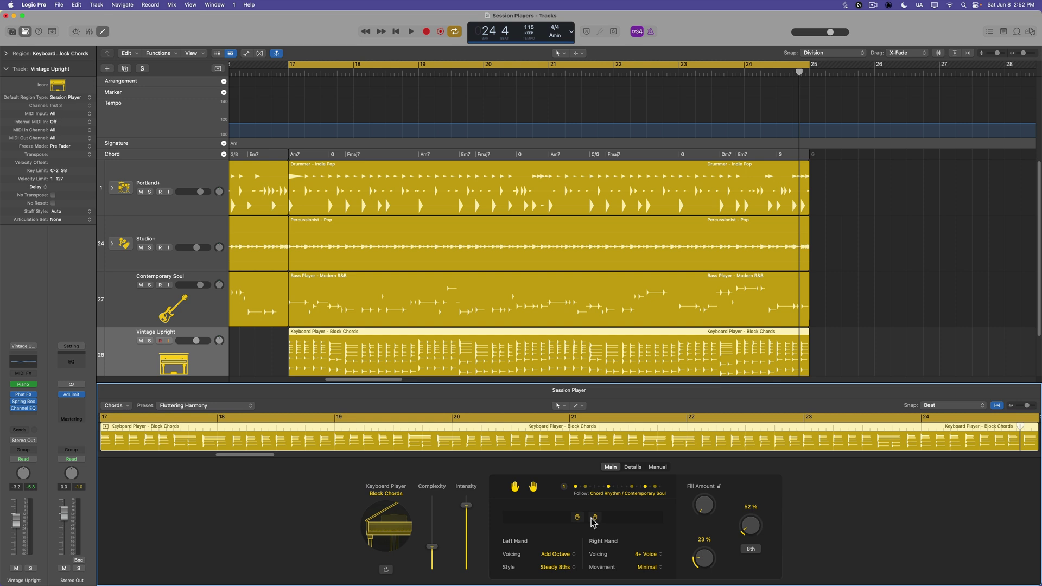
key("space")
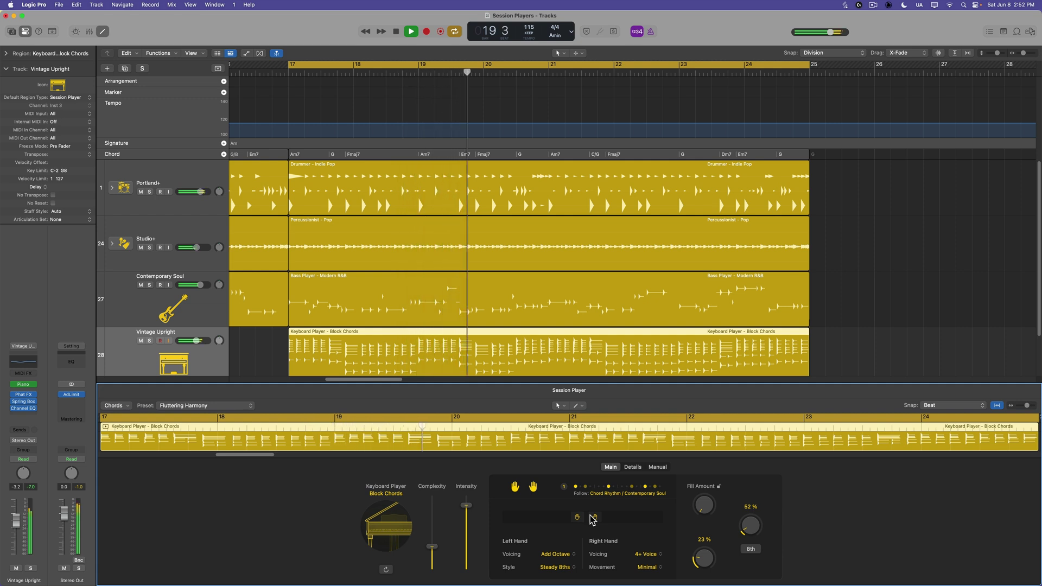
key("space")
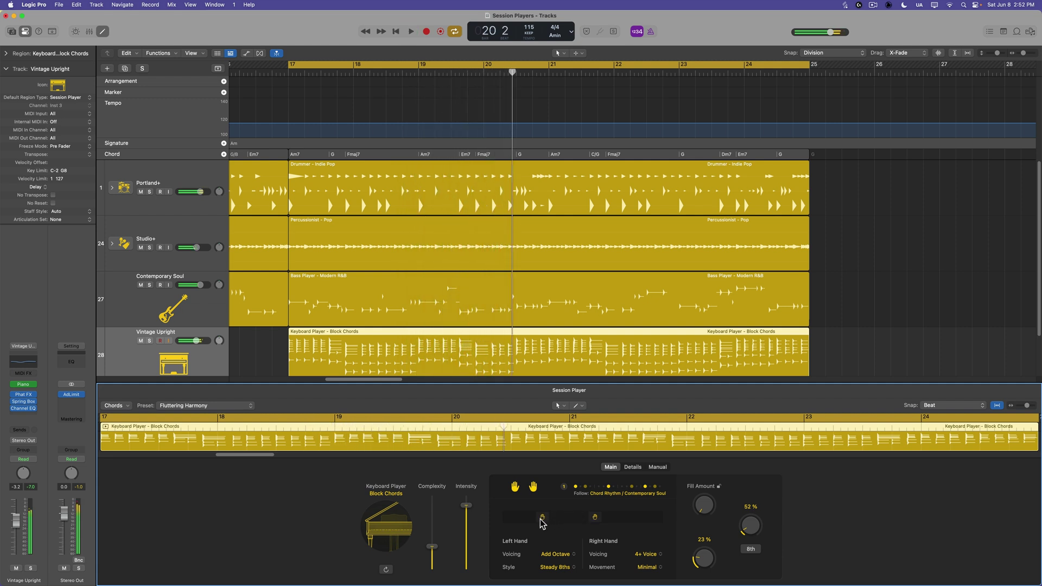
left_click_drag(585, 521, 580, 519)
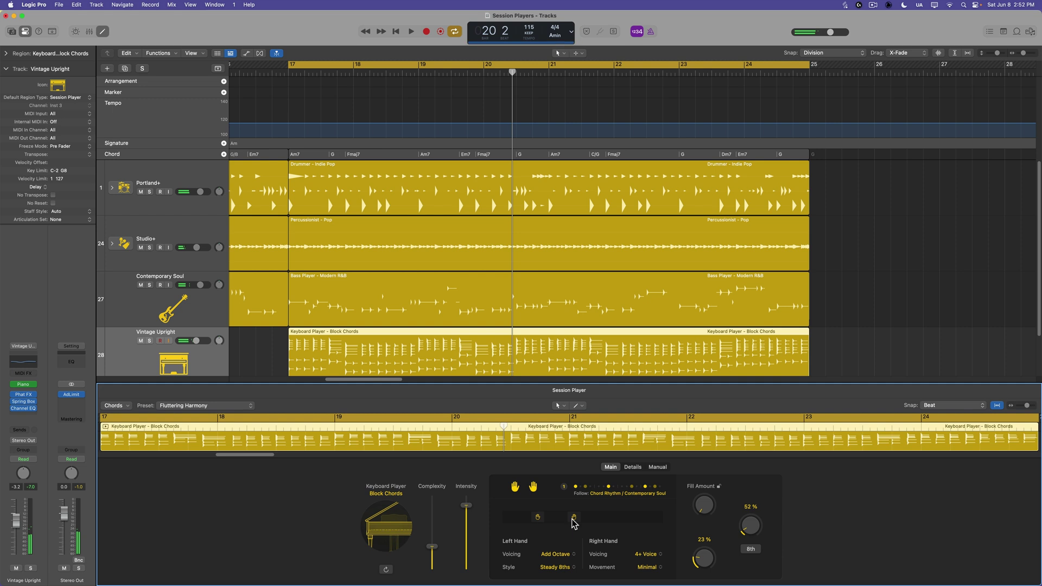
key("s")
key("space")
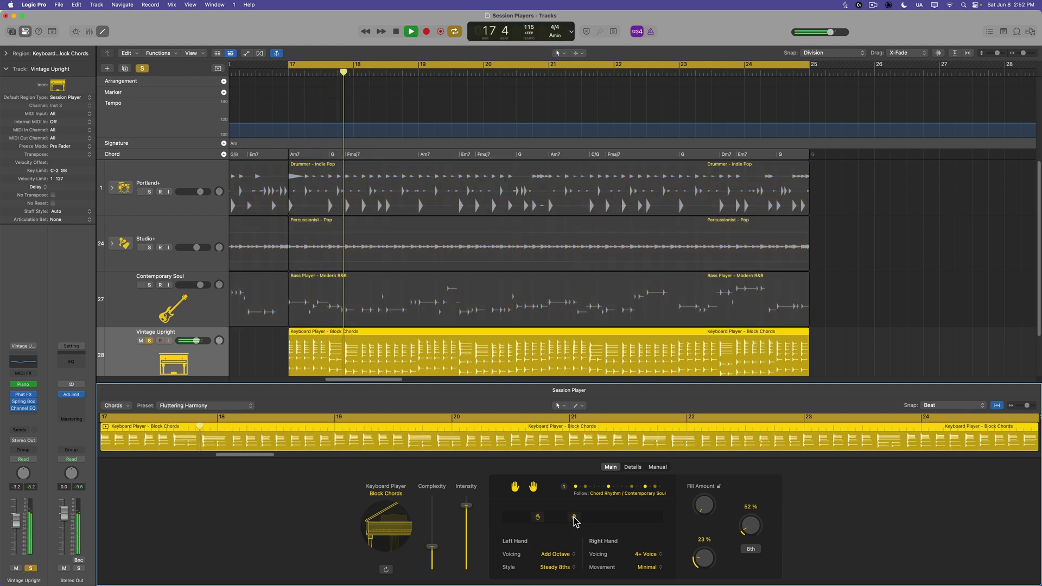
key("space")
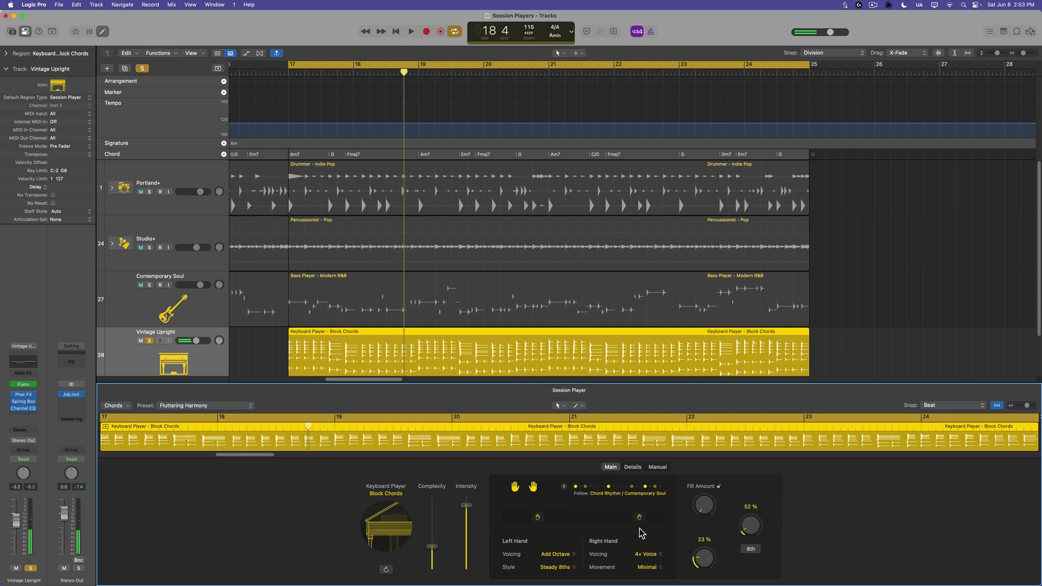
Narrow the left-hand playing range and turn the left-hand part on.
left_click_drag(592, 525, 596, 522)
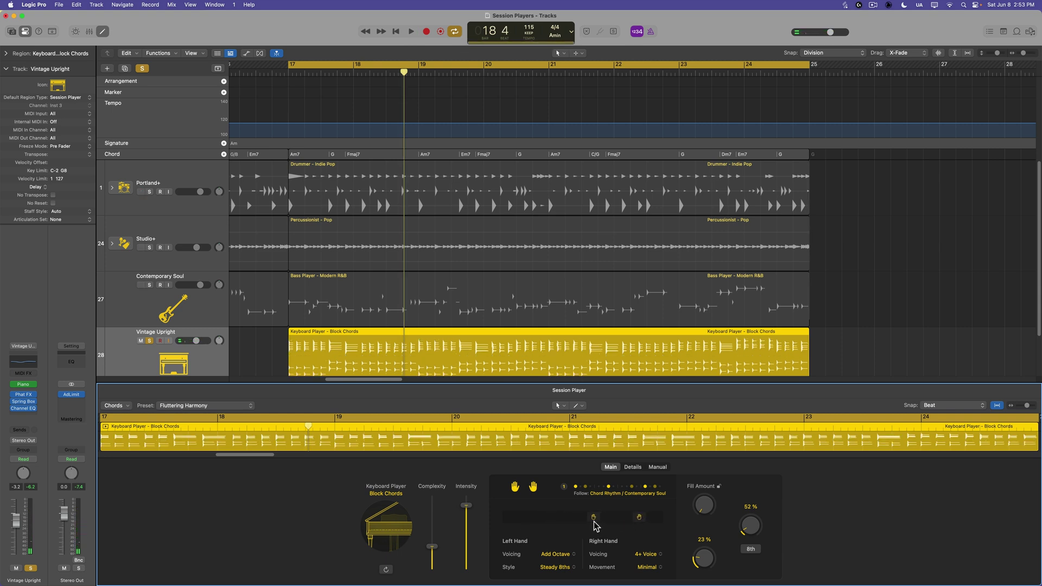
key("space")
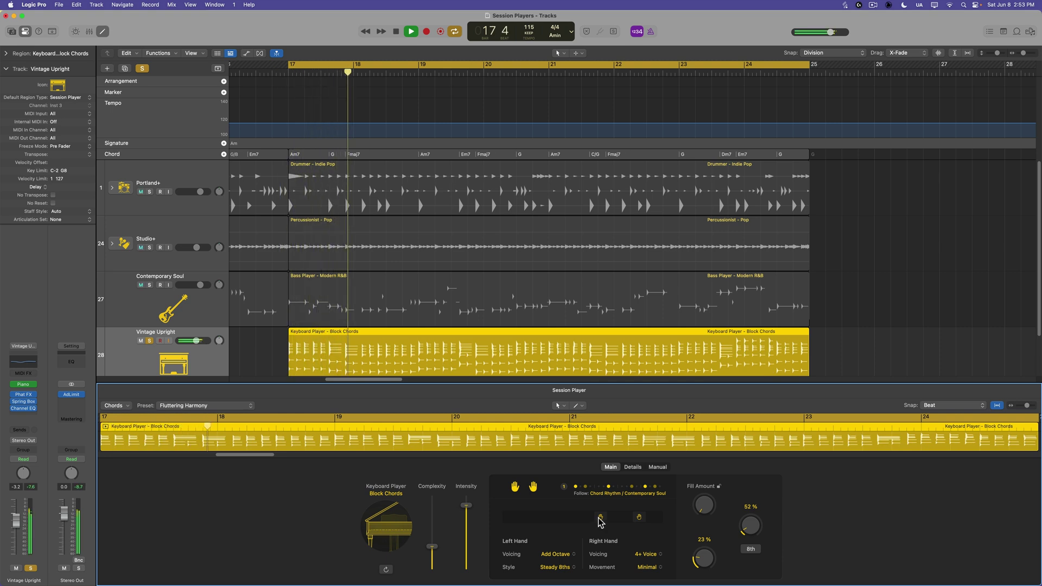
left_click_drag(599, 523, 554, 526)
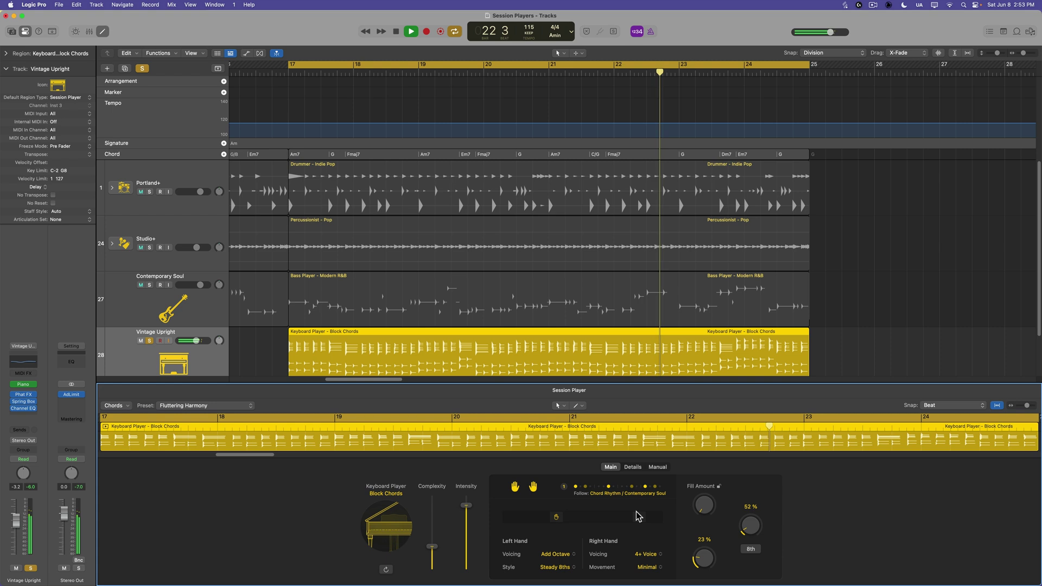
key("space")
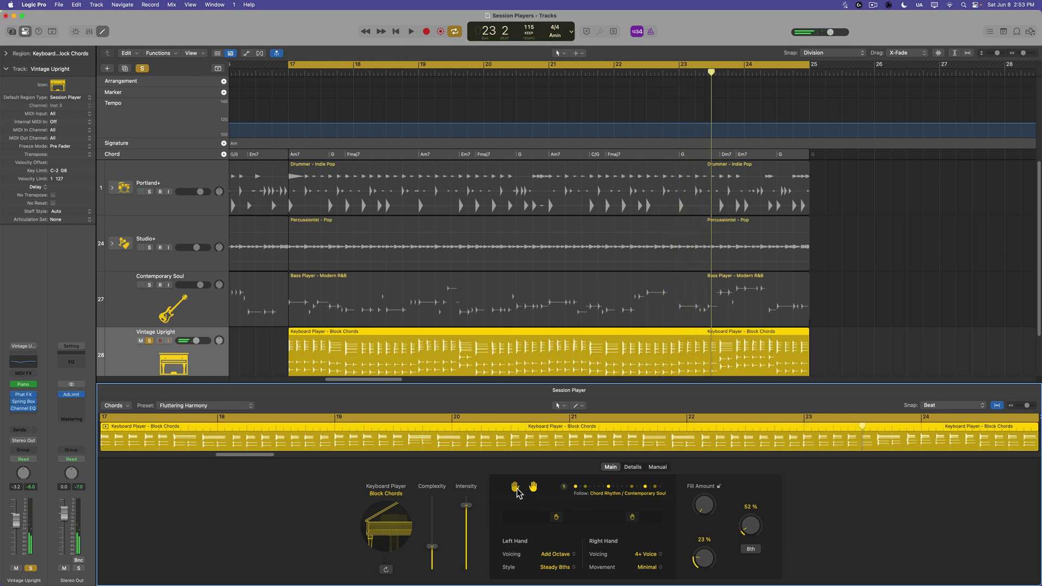
left_click(516, 488)
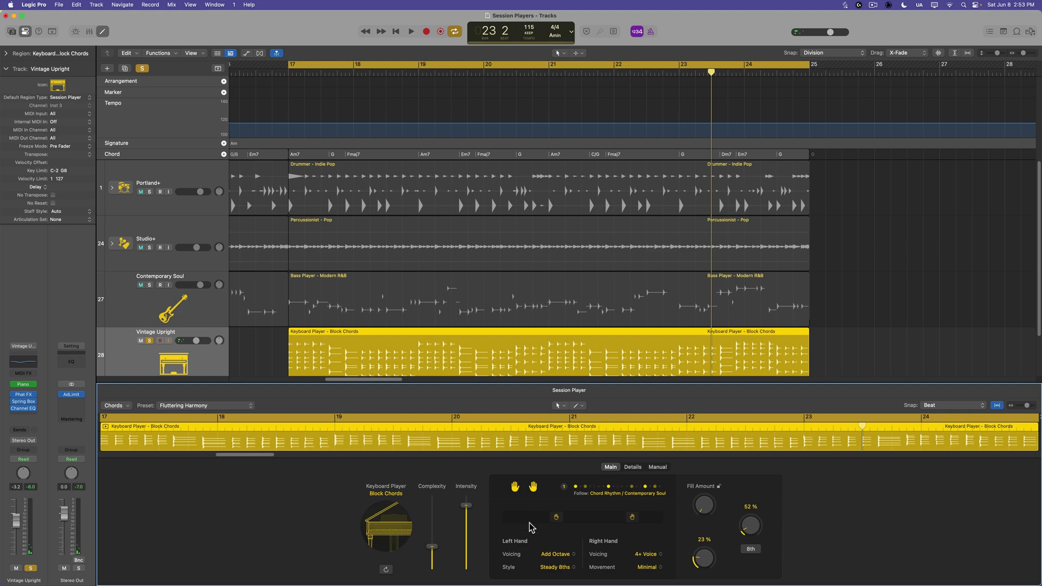
Hide the editor, turn off cycle, return to the start and zoom out to the whole arrangement.
key("x")
key("x")
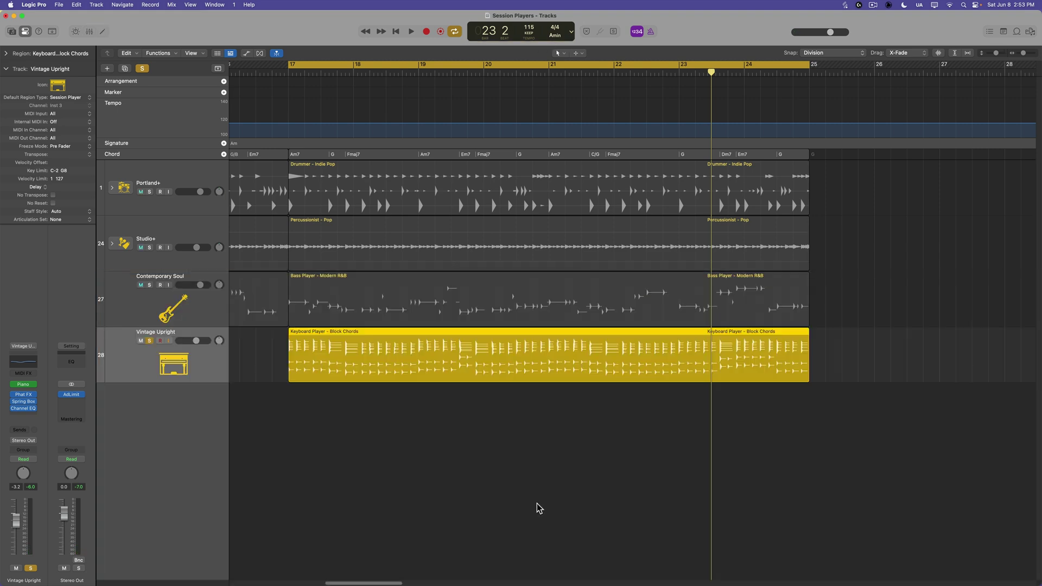
left_click(543, 503)
key("c")
key("Return")
key("ctrl+Left")
key("ctrl+Left")
key("ctrl+Left")
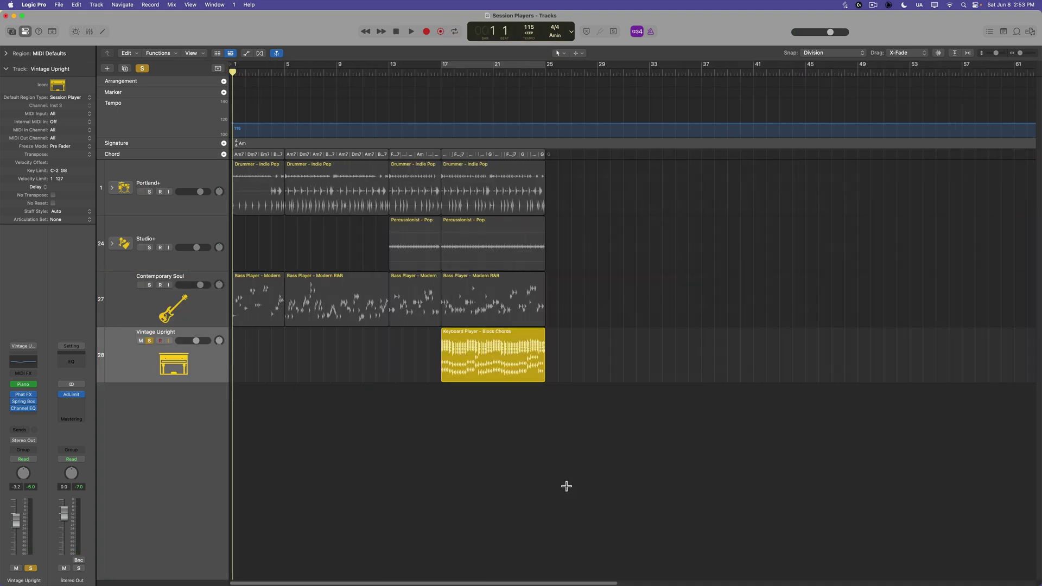
key("ctrl+a")
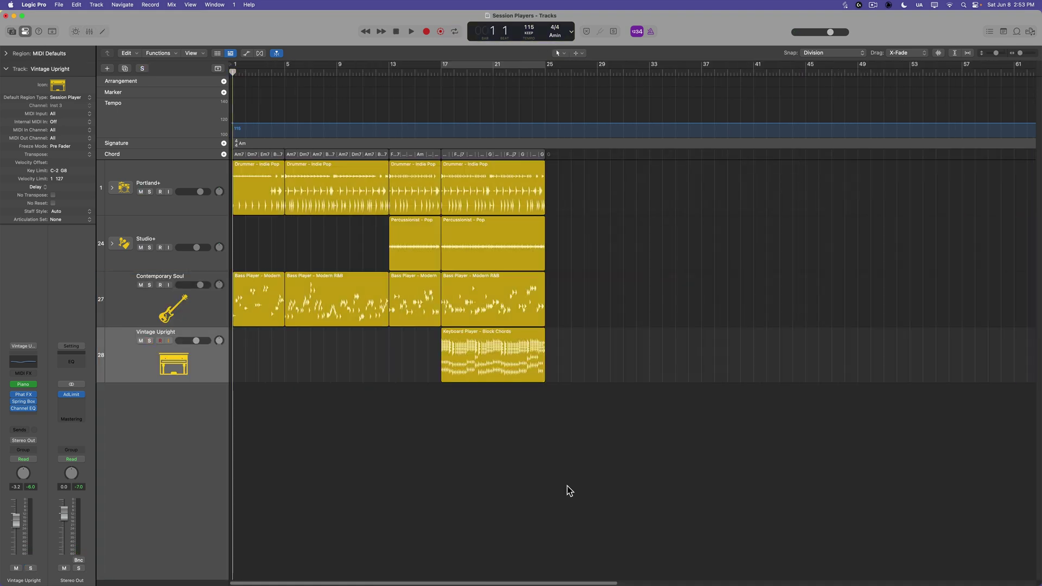
Create a Session Player region in bars 1–5 of Vintage Upright and open its settings.
right_click(239, 347)
left_click(280, 369)
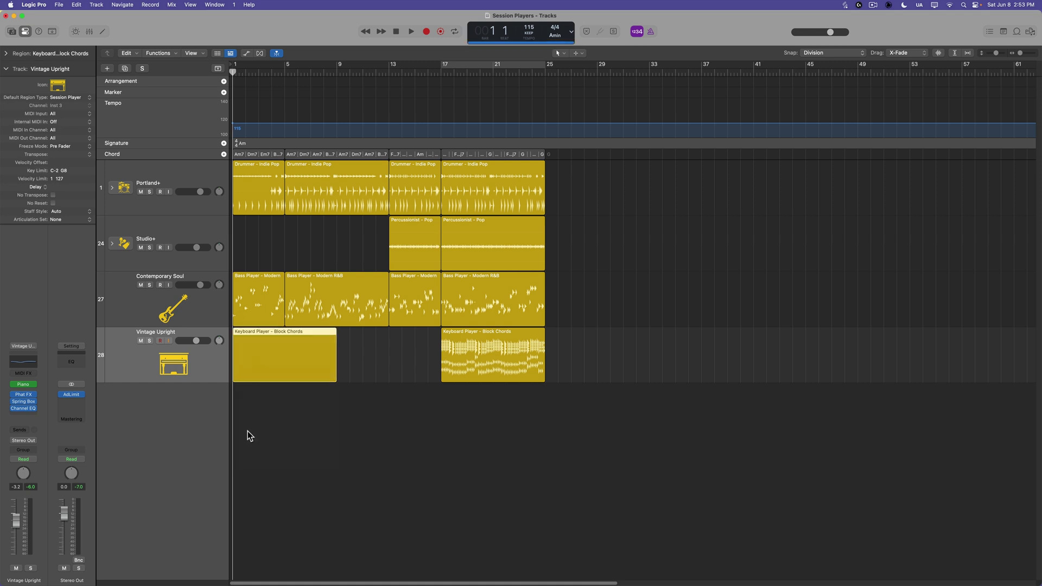
key("ctrl+Right")
key("ctrl+Right")
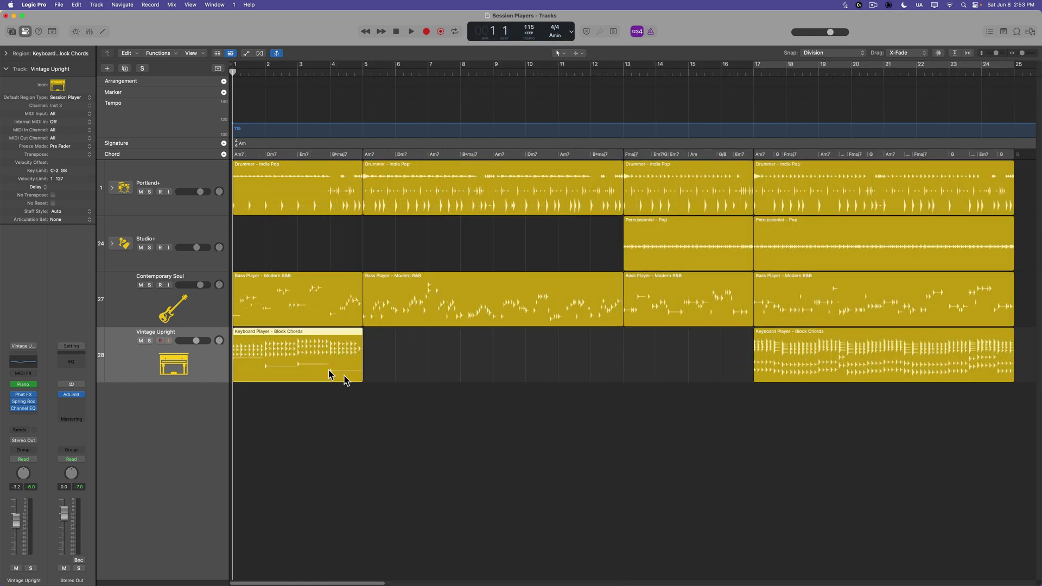
double_click(296, 357)
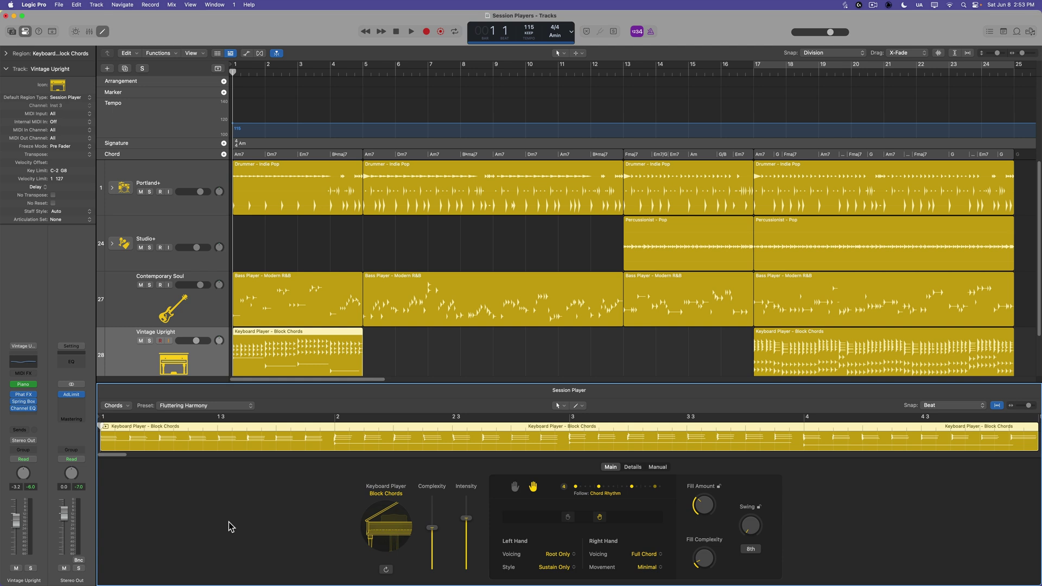
Audition the new region and turn down its Intensity and Complexity.
key("space")
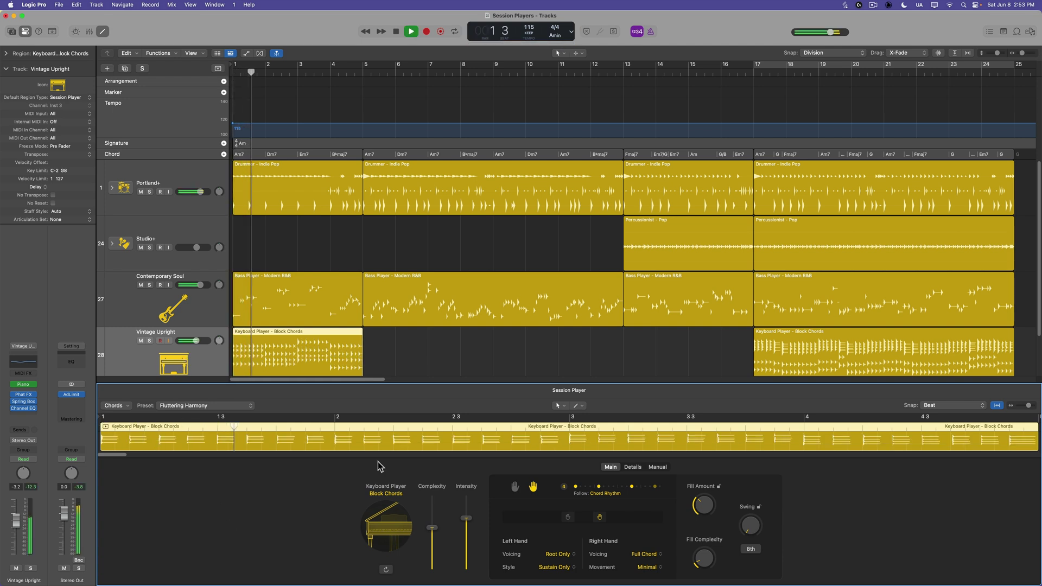
key("space")
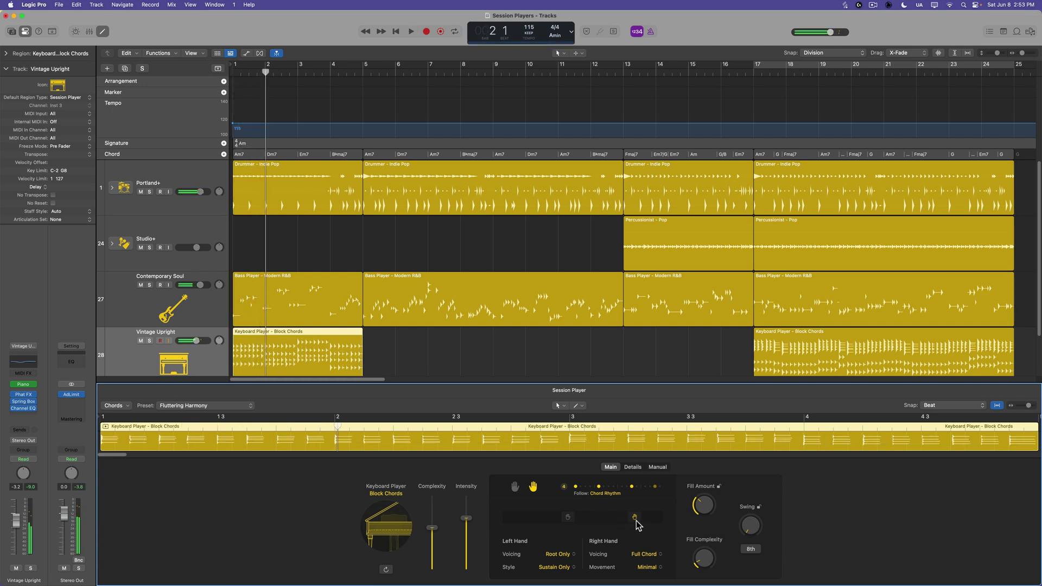
key("space")
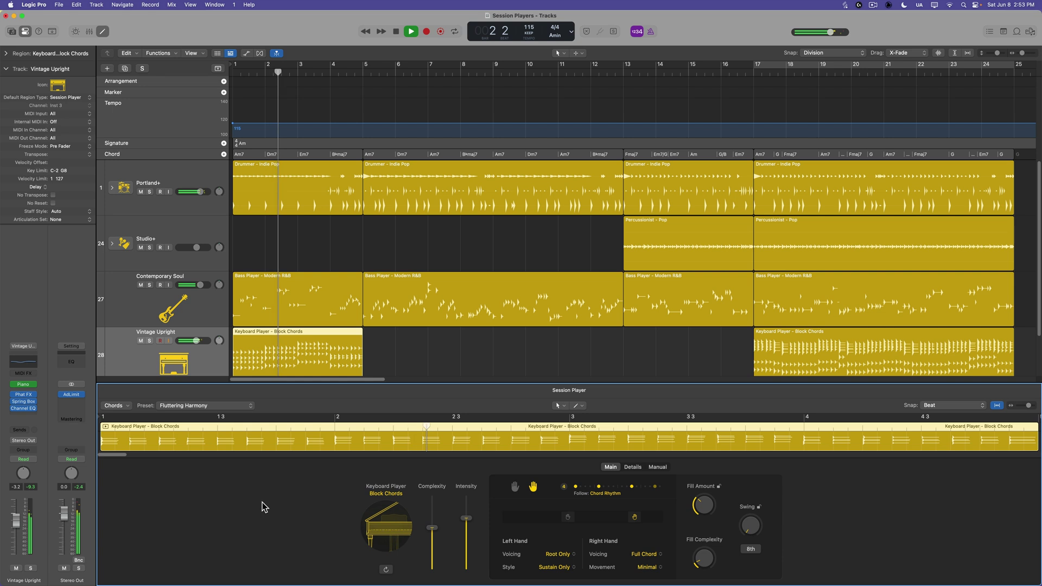
key("space")
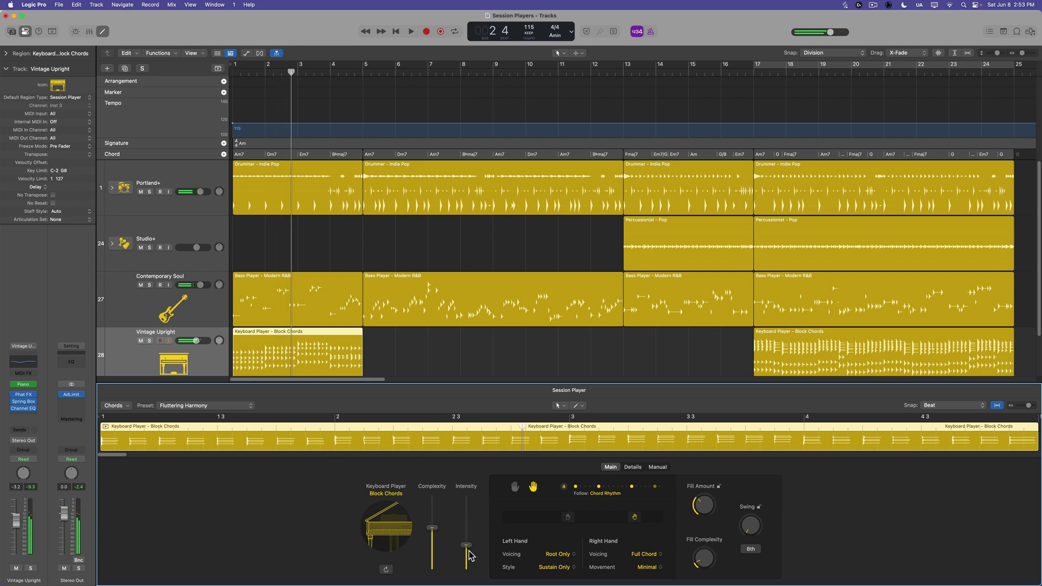
left_click(468, 558)
left_click(437, 543)
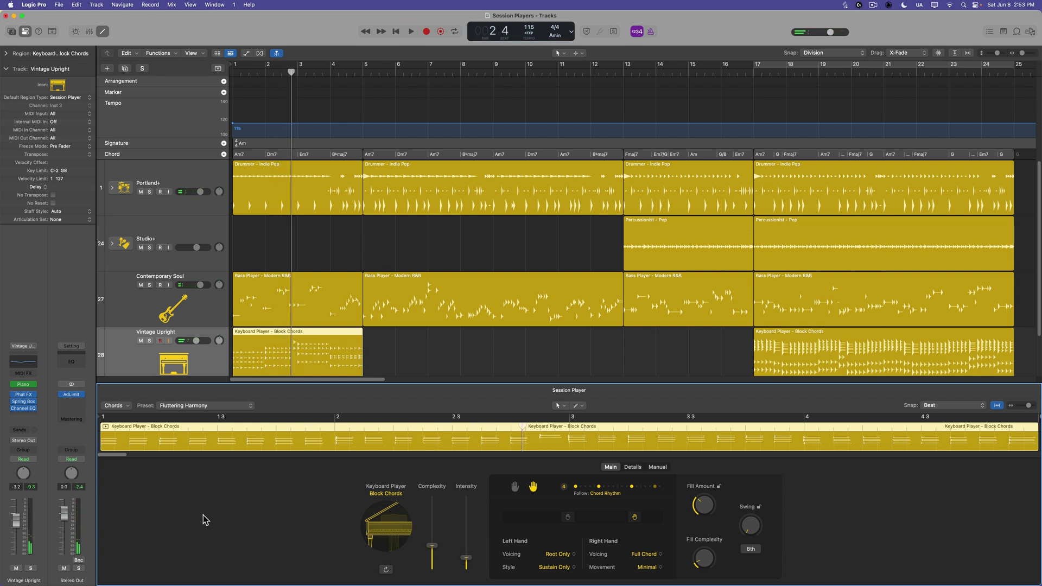
key("space")
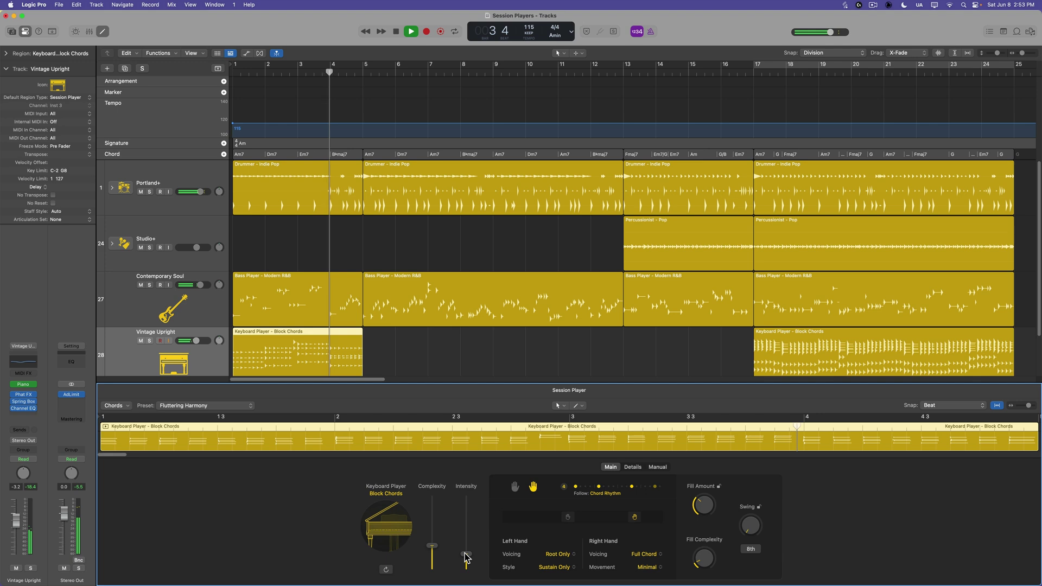
Switch the chorus Keyboard Player from Block Chords to Freely and nudge Complexity down.
key("e")
left_click(551, 407)
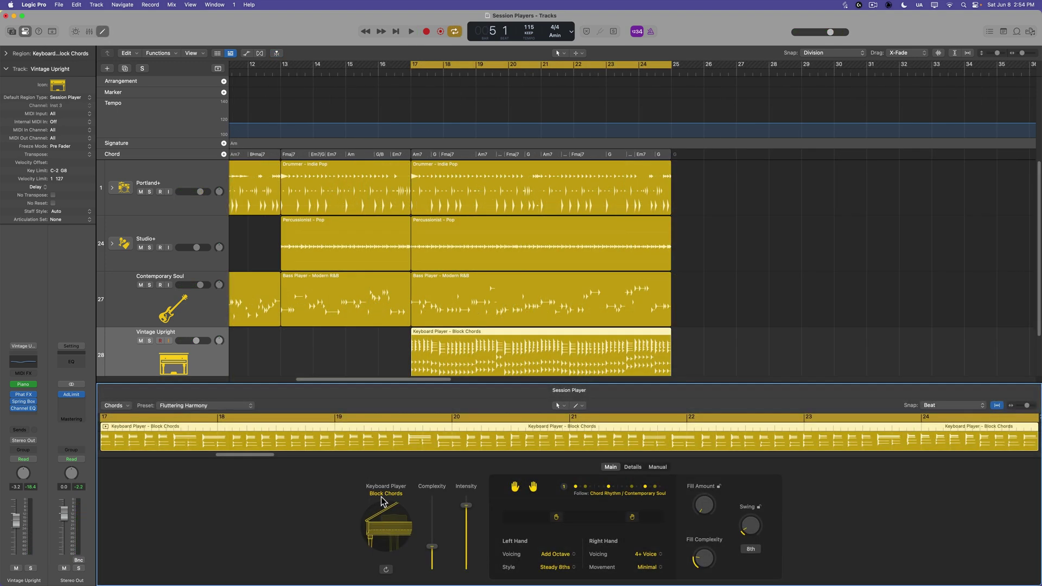
left_click(385, 493)
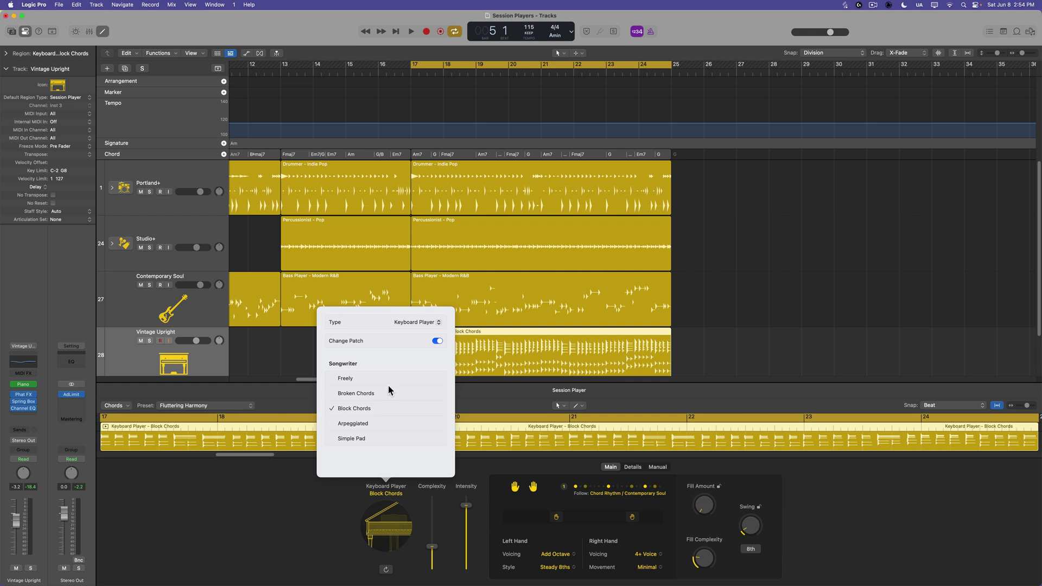
left_click(370, 380)
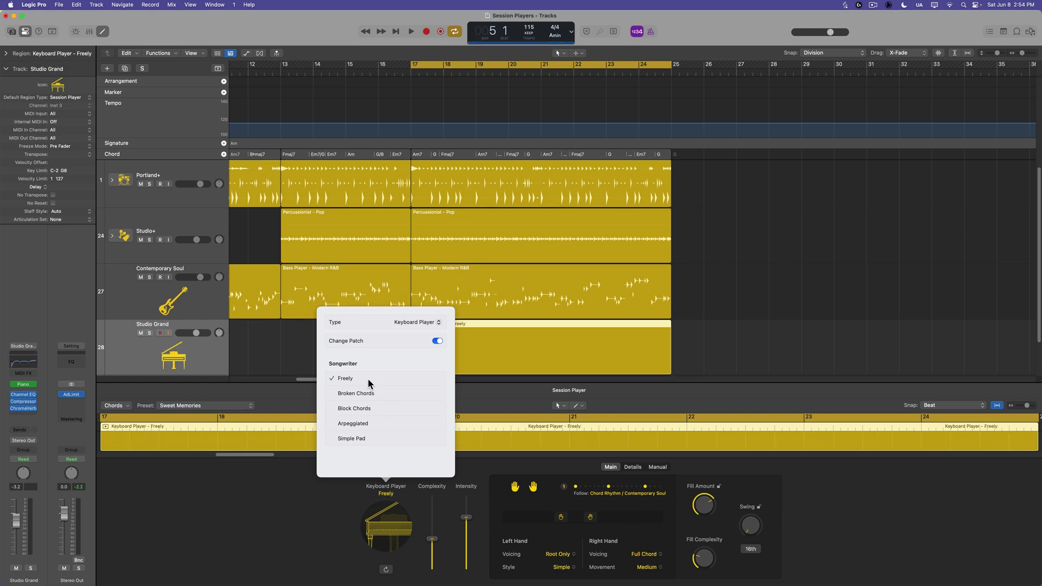
left_click(264, 561)
key("space")
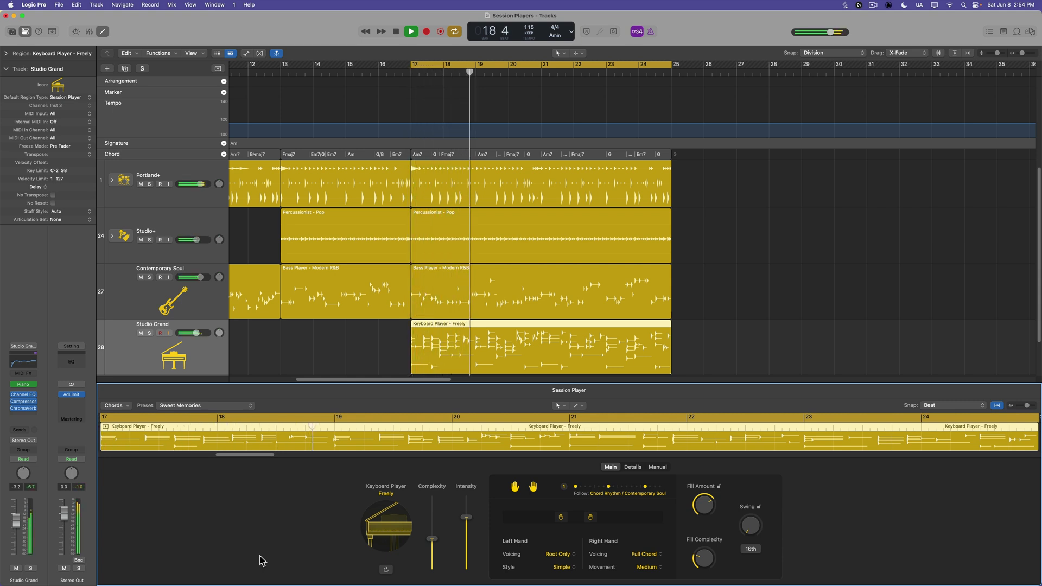
left_click(432, 544)
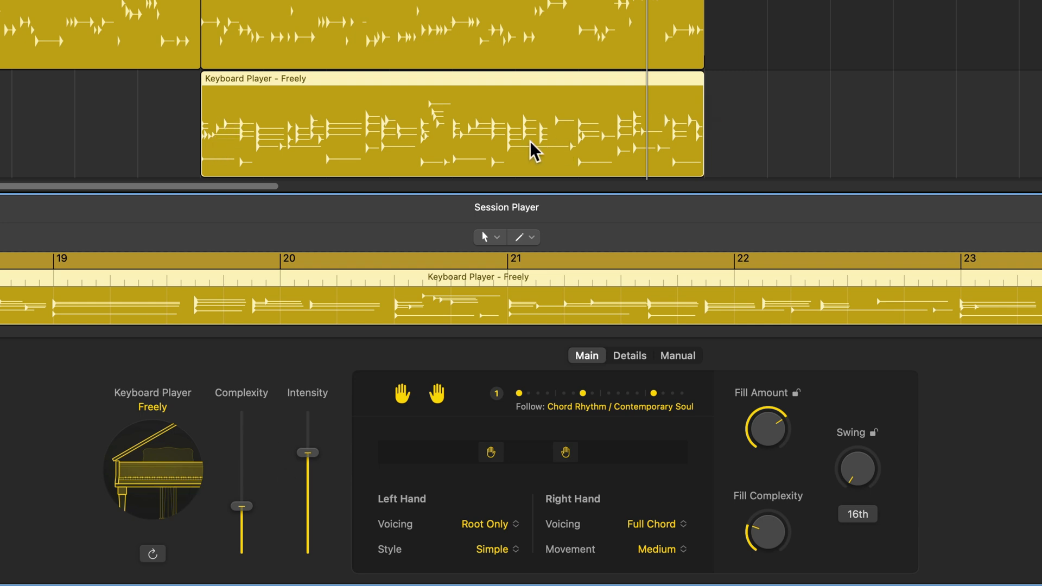
left_click(593, 399)
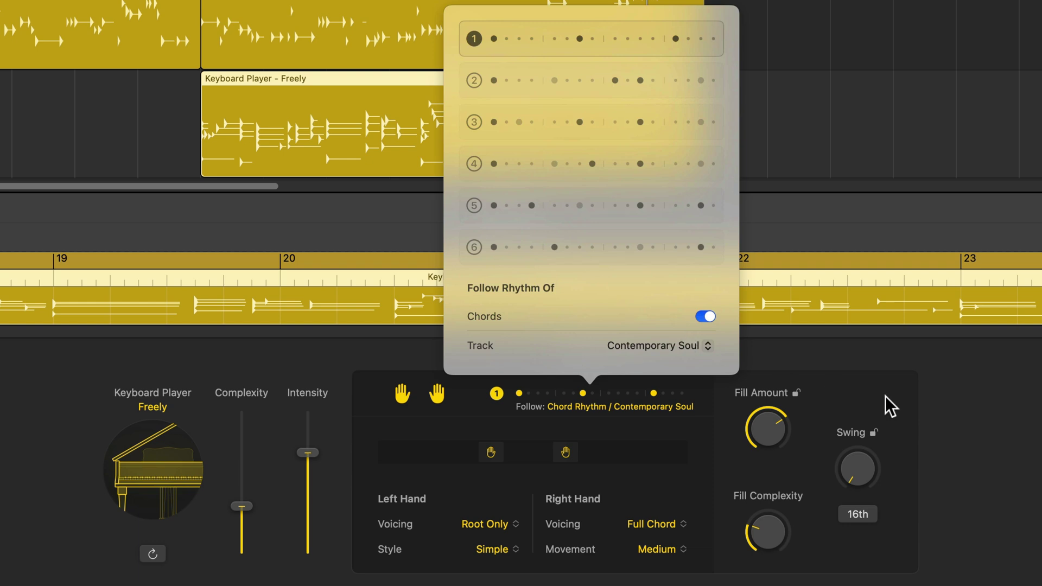
key("Escape")
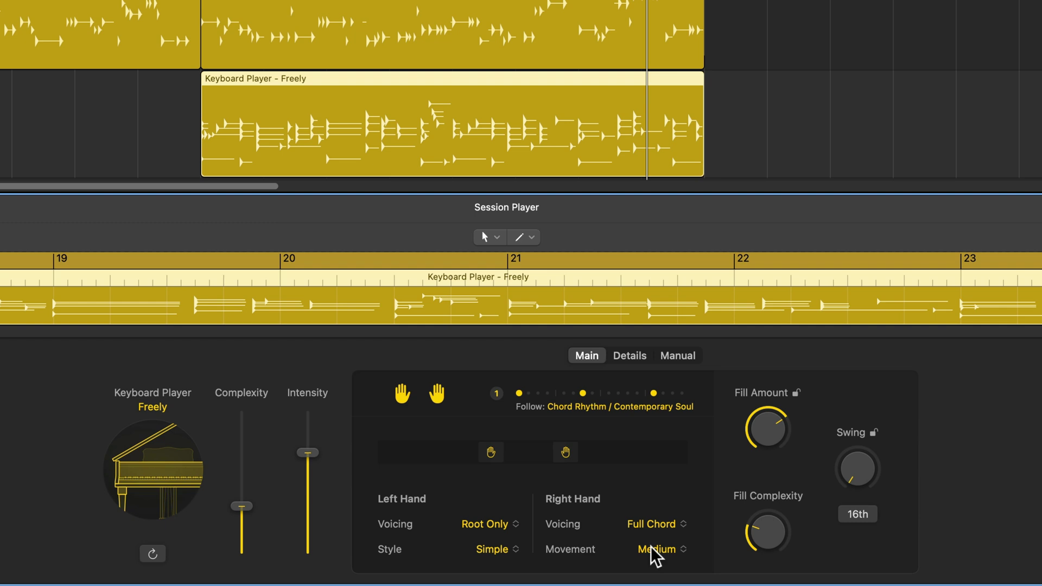
Set left-hand voicing to Root & Octave, try Sustain Only, then settle on Complex style.
left_click(513, 529)
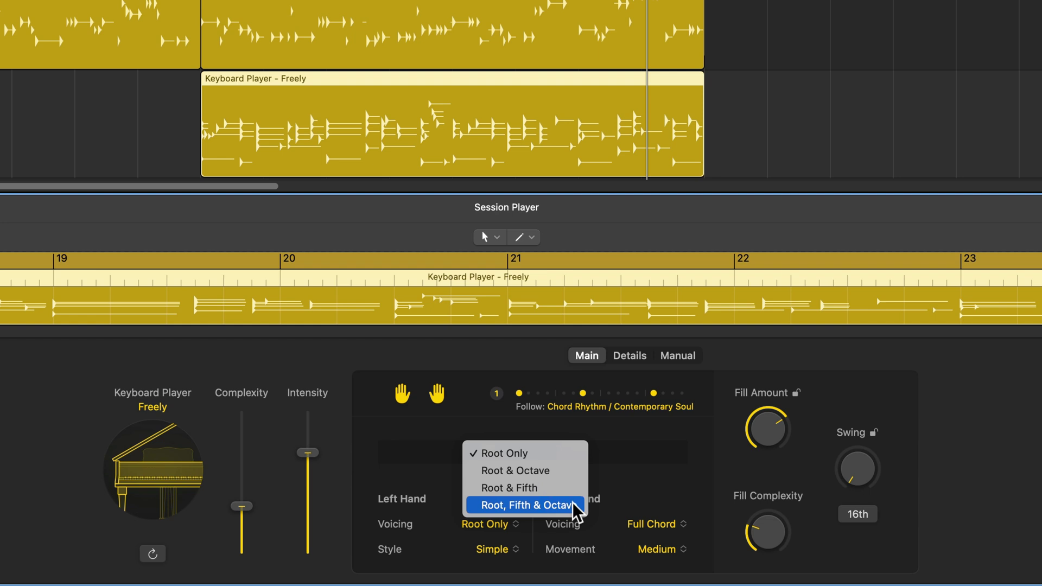
left_click(555, 472)
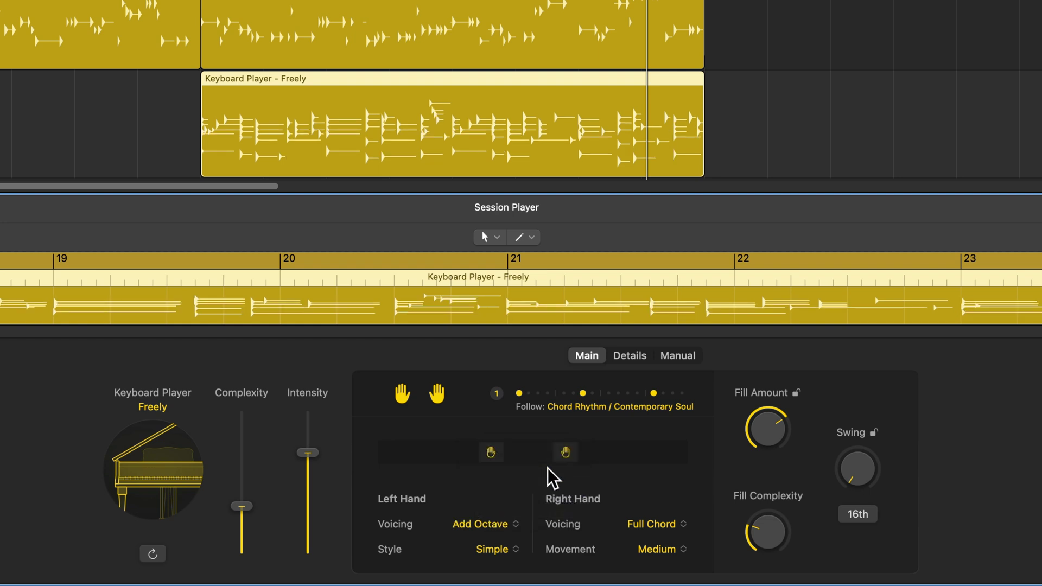
left_click(509, 550)
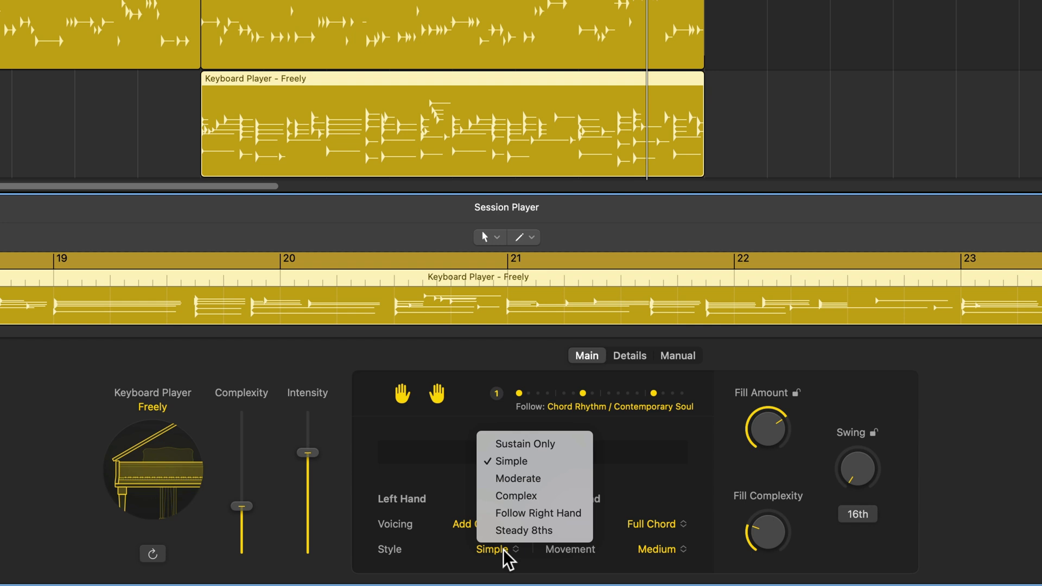
left_click(567, 453)
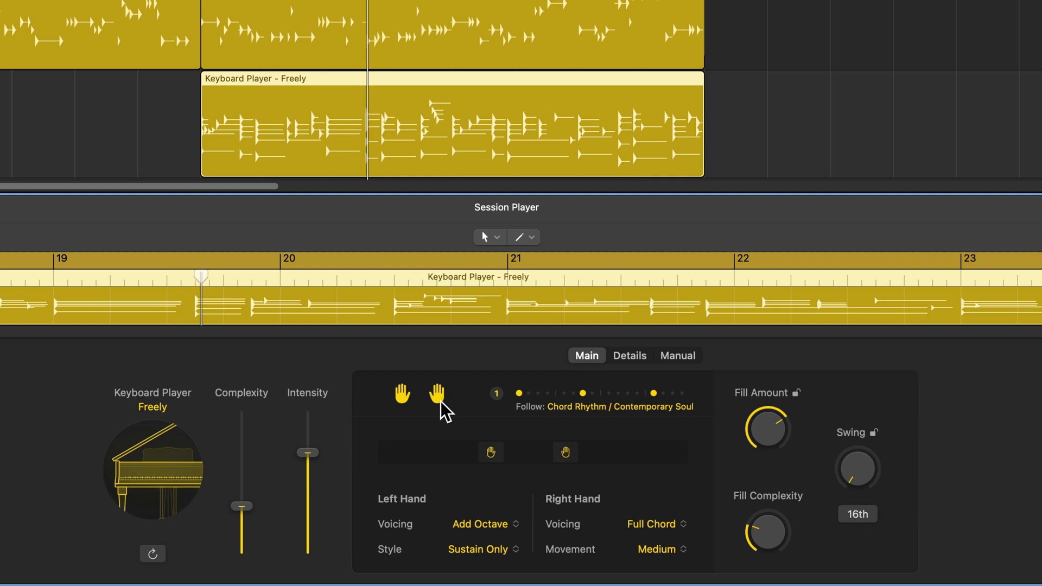
left_click(505, 547)
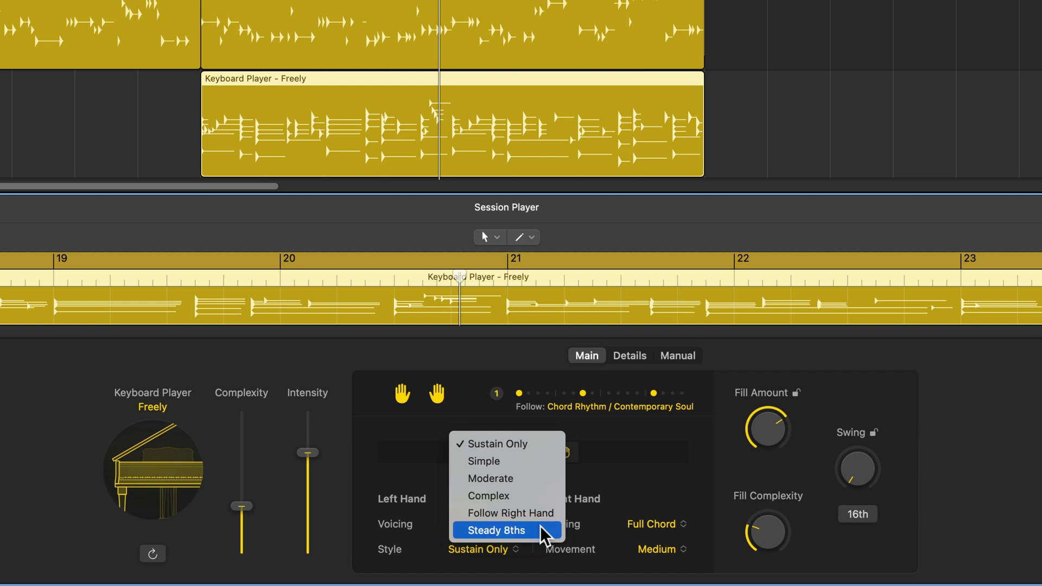
left_click(527, 494)
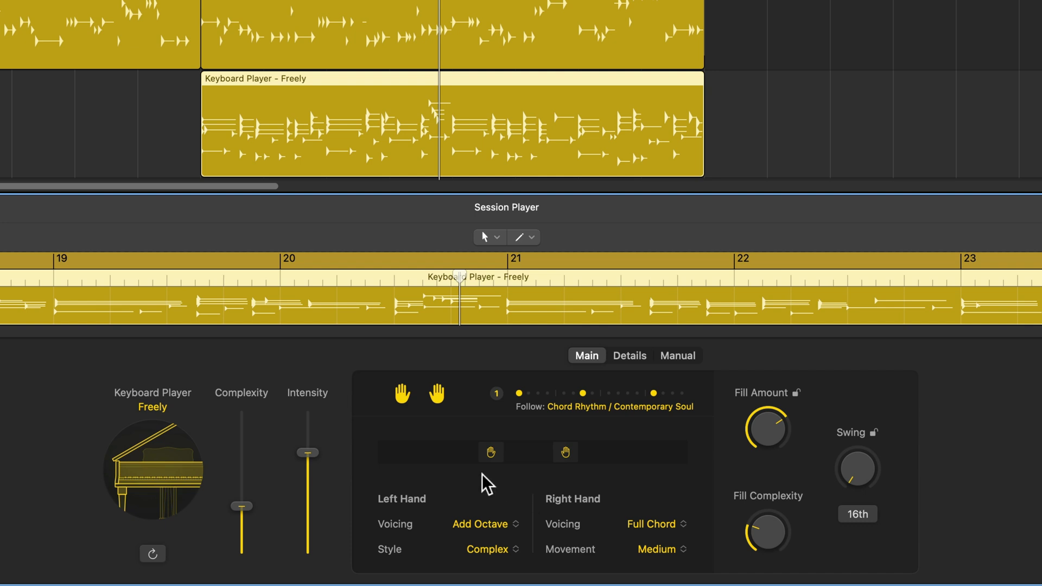
key("space")
key("s")
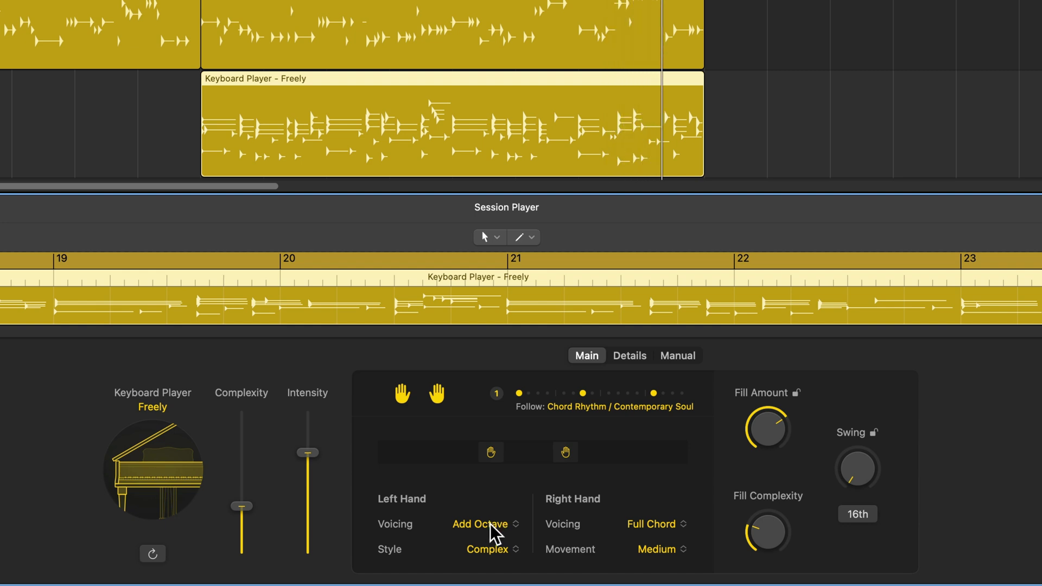
Switch right-hand voicing to 4+ Voice and move the hand split point slightly higher.
left_click(491, 524)
left_click(443, 524)
left_click(656, 525)
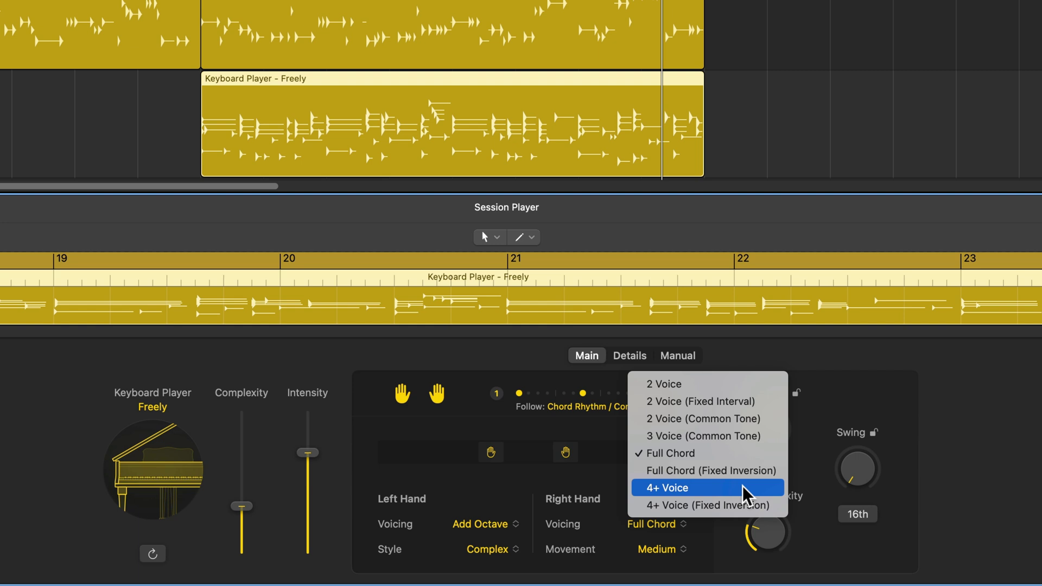
left_click(713, 487)
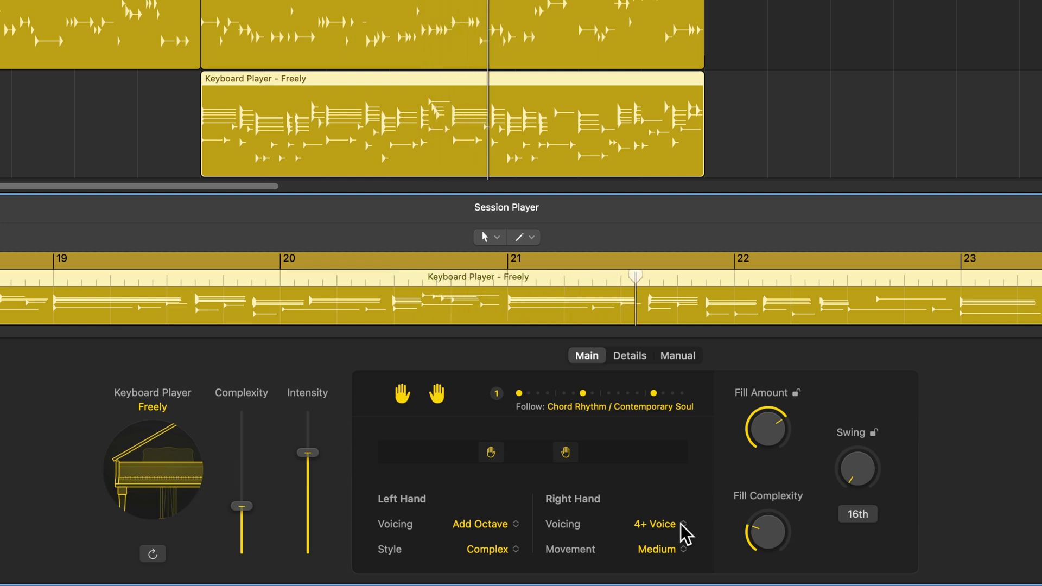
left_click_drag(566, 459, 577, 460)
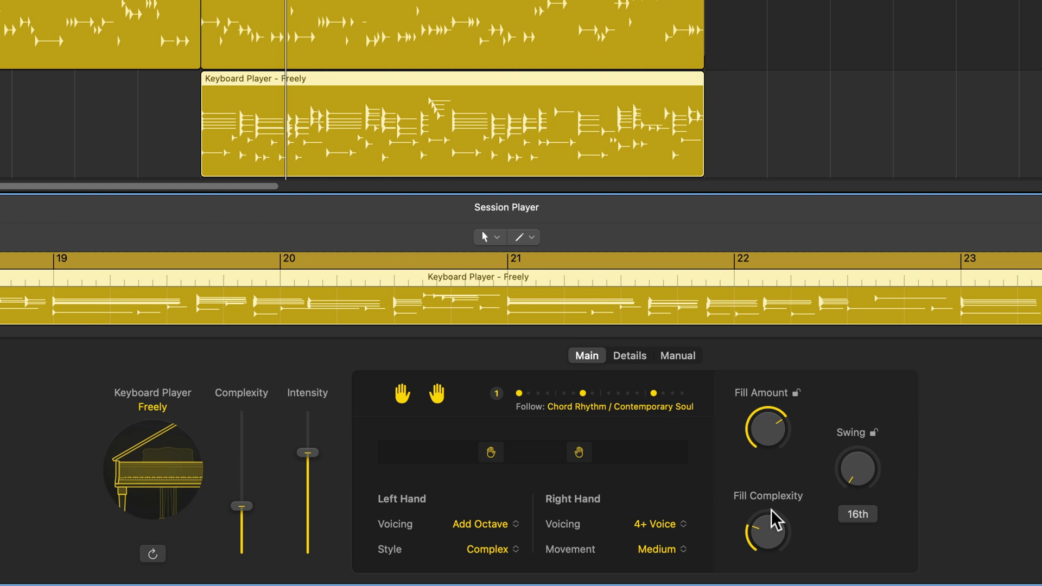
Set the right-hand movement to Minimal Range.
left_click(670, 550)
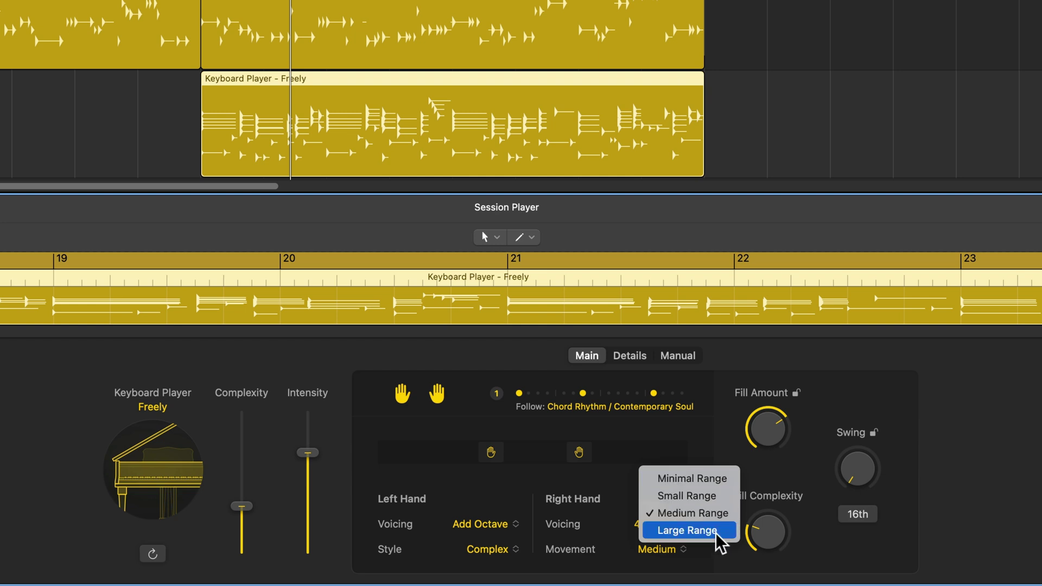
left_click(716, 485)
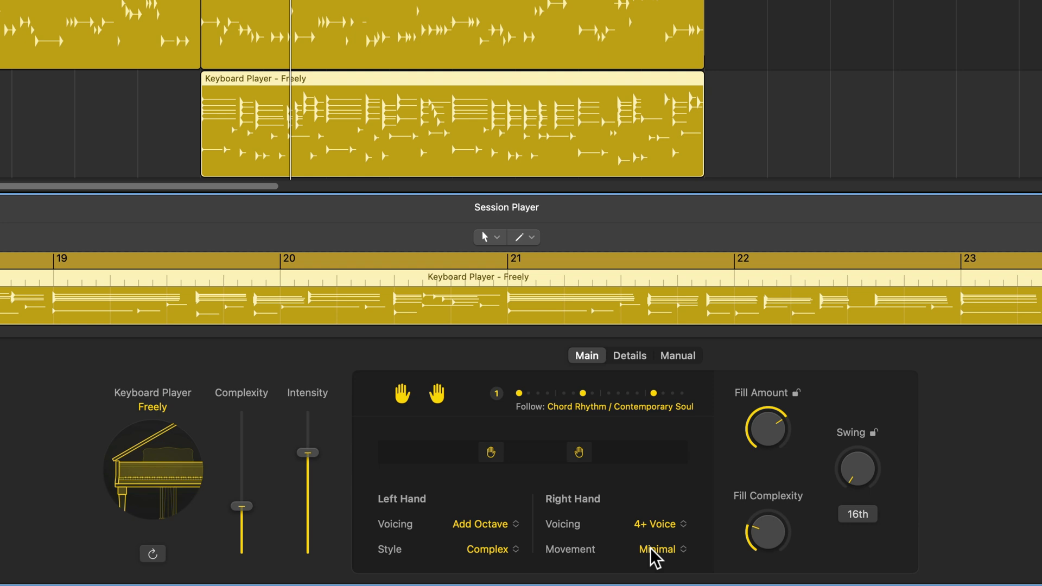
key("super+z")
left_click(679, 553)
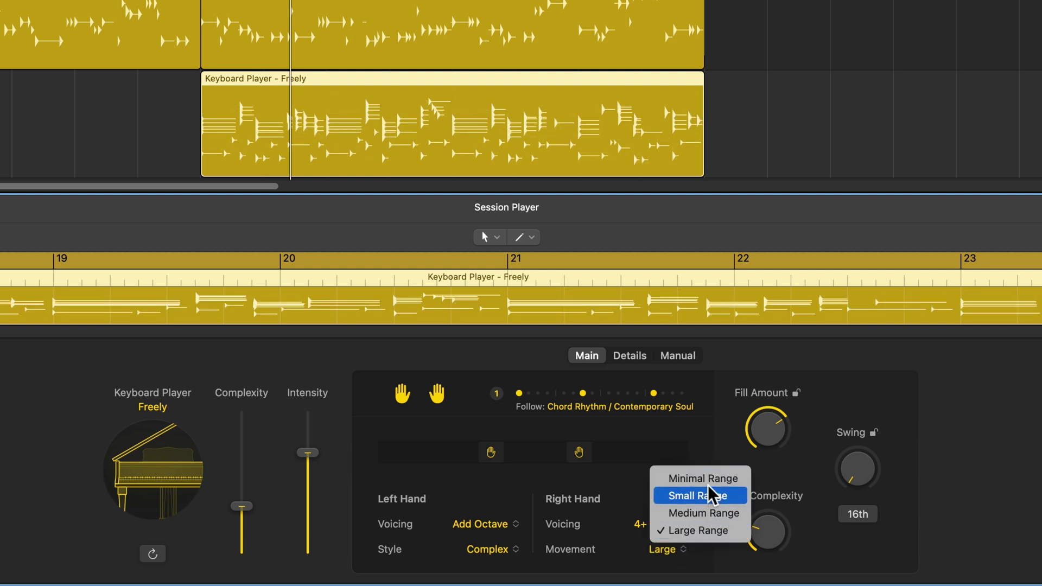
left_click(708, 481)
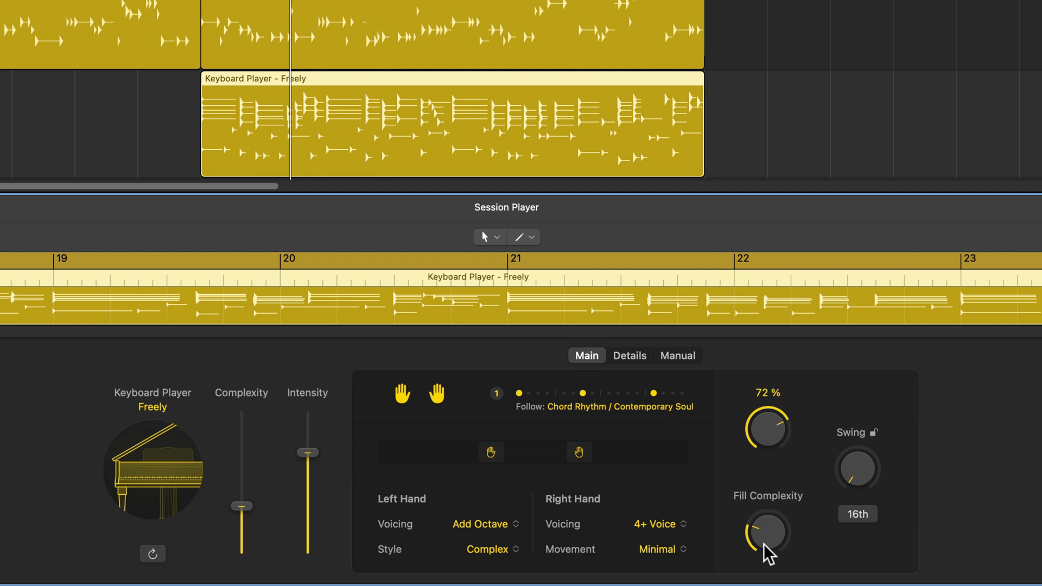
Raise the Swing knob to 54 %.
mouse_move(776, 540)
mouse_move(875, 467)
left_click_drag(876, 461, 895, 441)
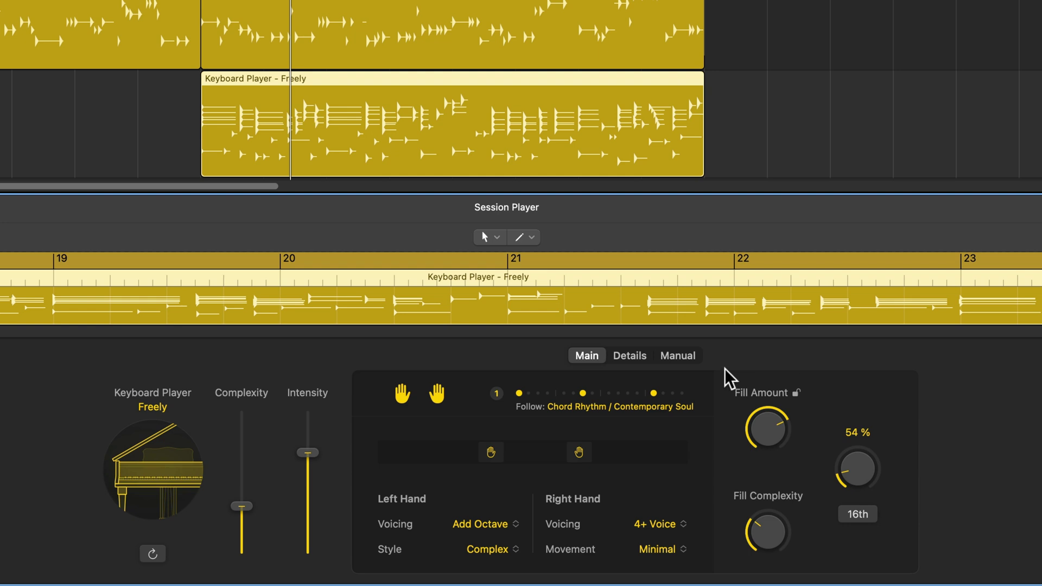
Show the Details settings and audition piano notes K, H and D with Musical Typing.
left_click(635, 354)
mouse_move(548, 475)
left_mouse_down()
mouse_move(559, 423)
mouse_move(563, 484)
left_mouse_up()
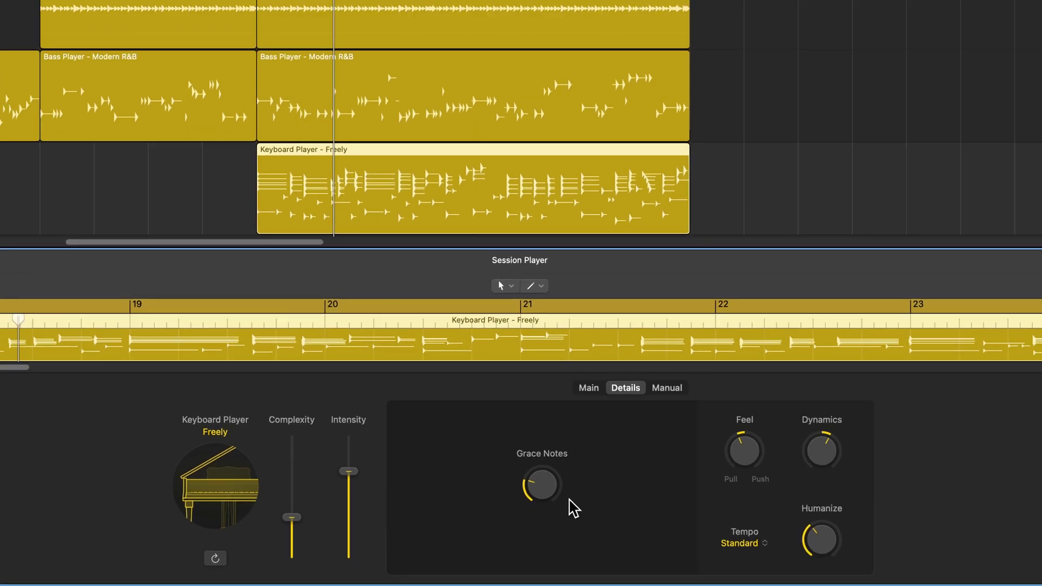
key("super+k")
key("k")
key("h")
key("h")
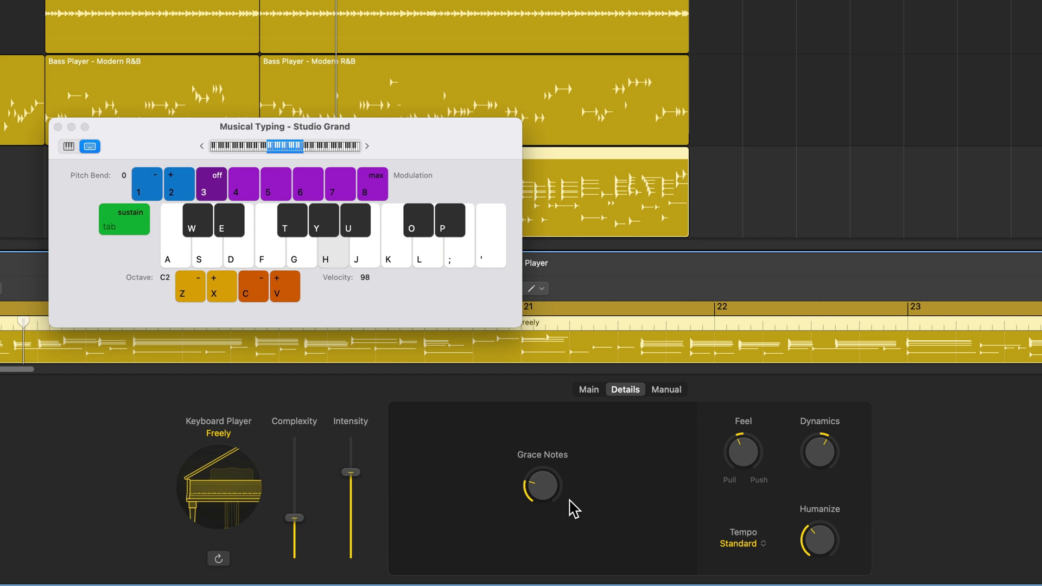
key("d")
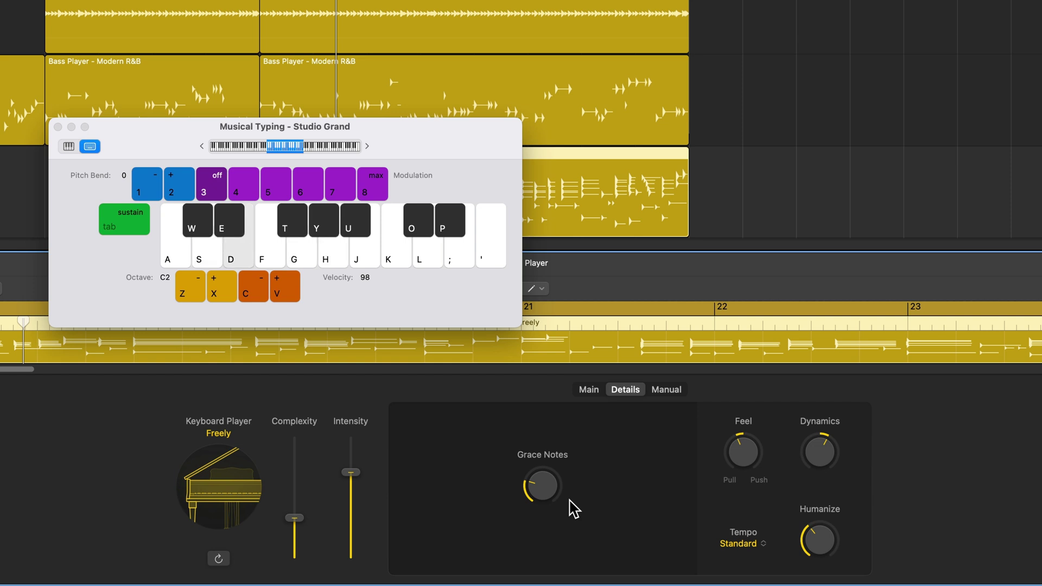
left_click(58, 126)
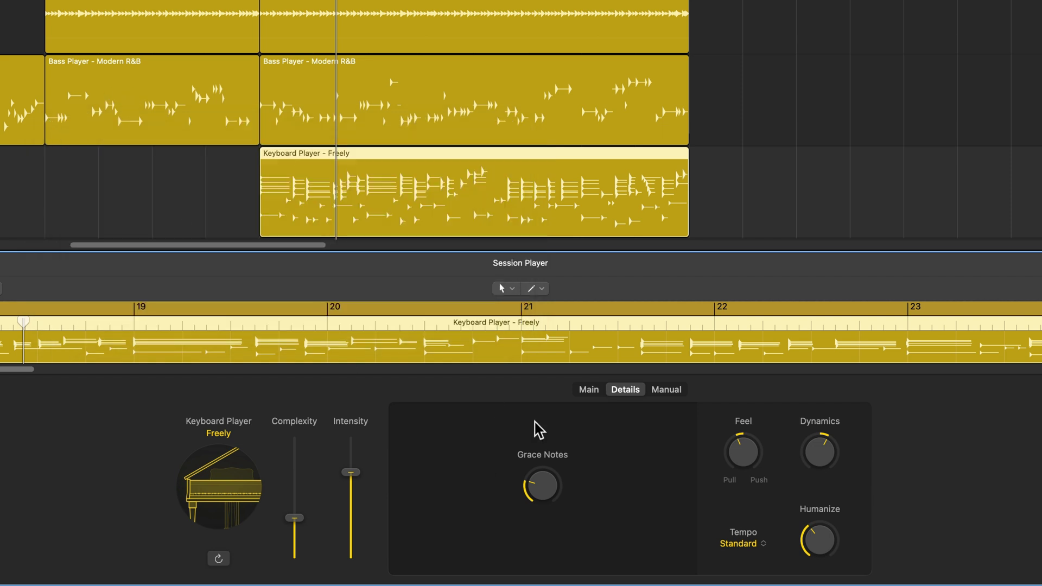
Settle Grace Notes at 22 % and raise Dynamics to 142 %.
left_click_drag(536, 490, 573, 410)
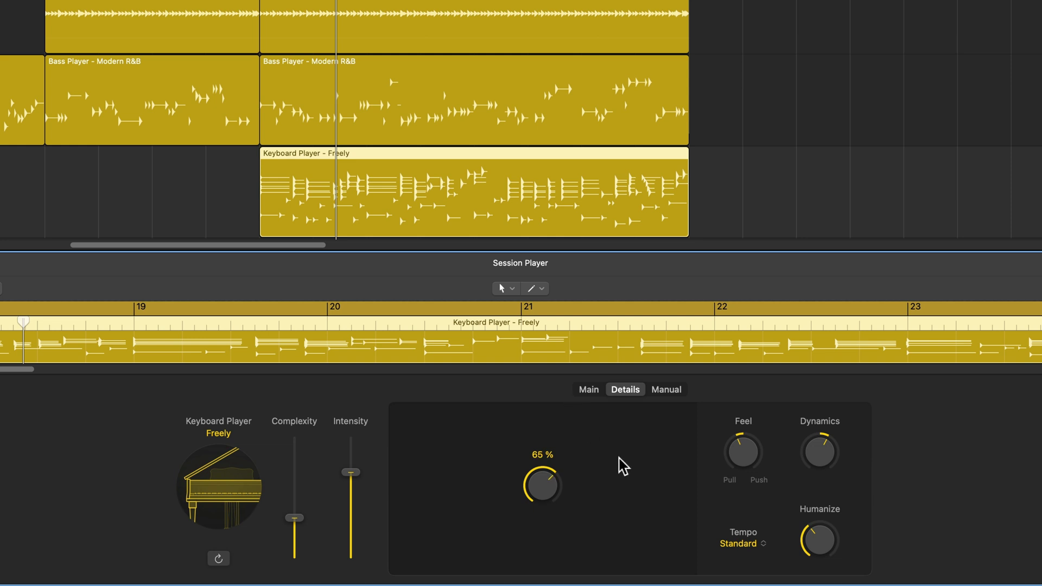
left_click_drag(623, 466, 619, 465)
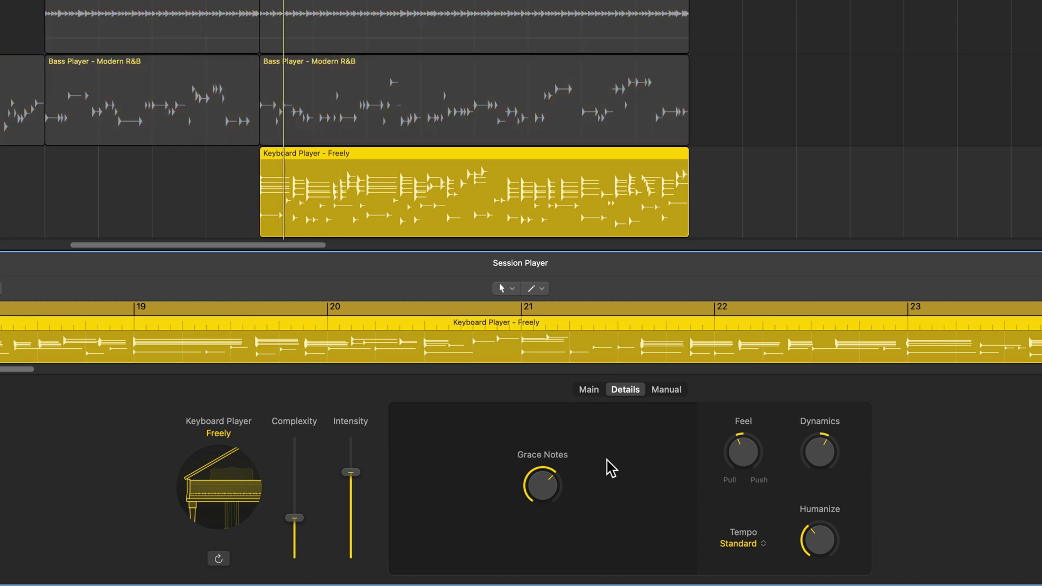
left_click_drag(544, 484, 560, 449)
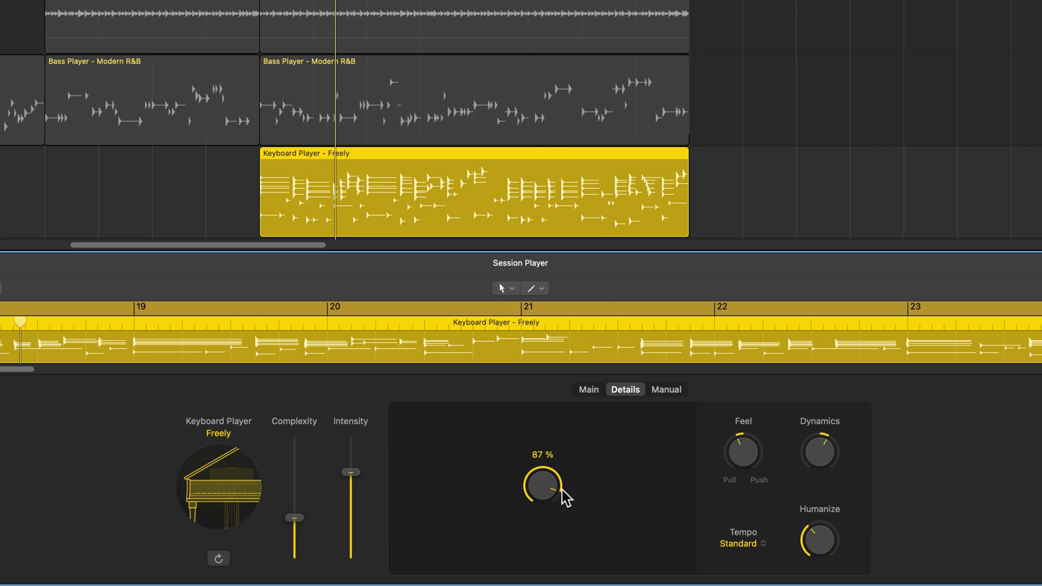
left_click_drag(559, 491, 633, 482)
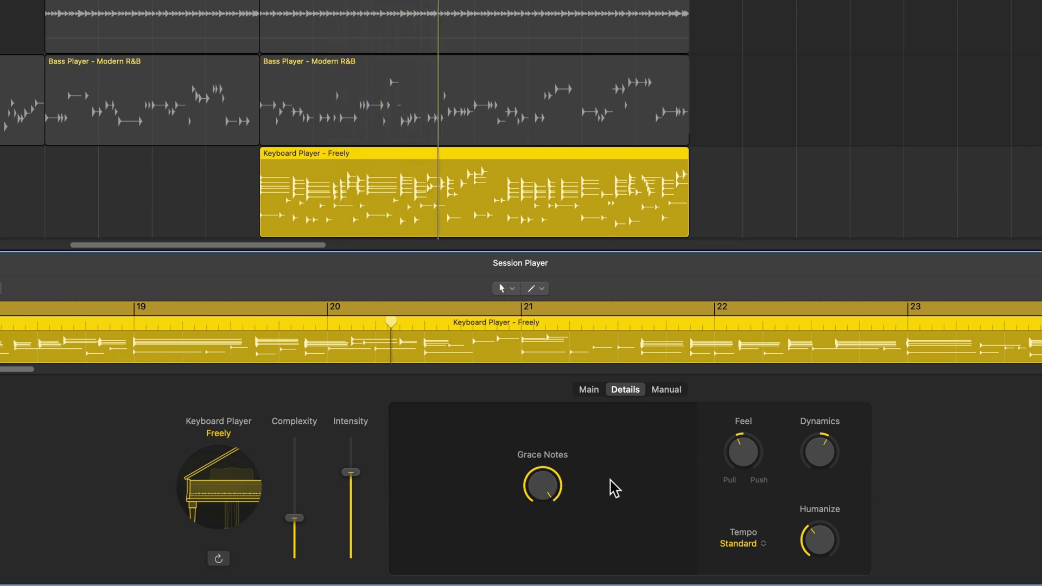
left_click_drag(542, 486, 553, 577)
left_click_drag(542, 485, 546, 537)
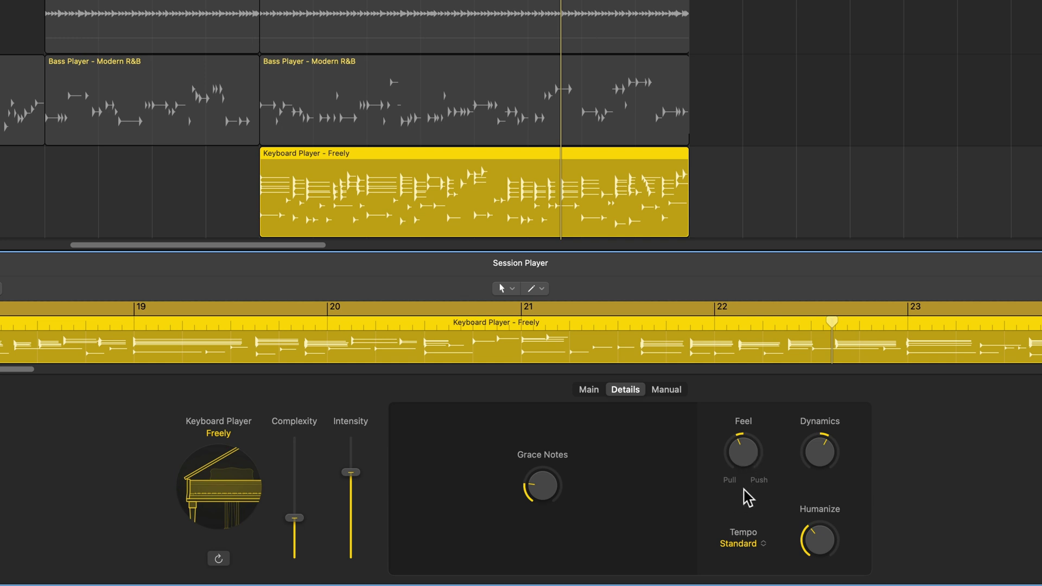
left_click_drag(820, 446, 861, 451)
left_click(820, 540)
Glance at the Manual pattern page, return to Main, and play the part back before stopping.
left_click(668, 390)
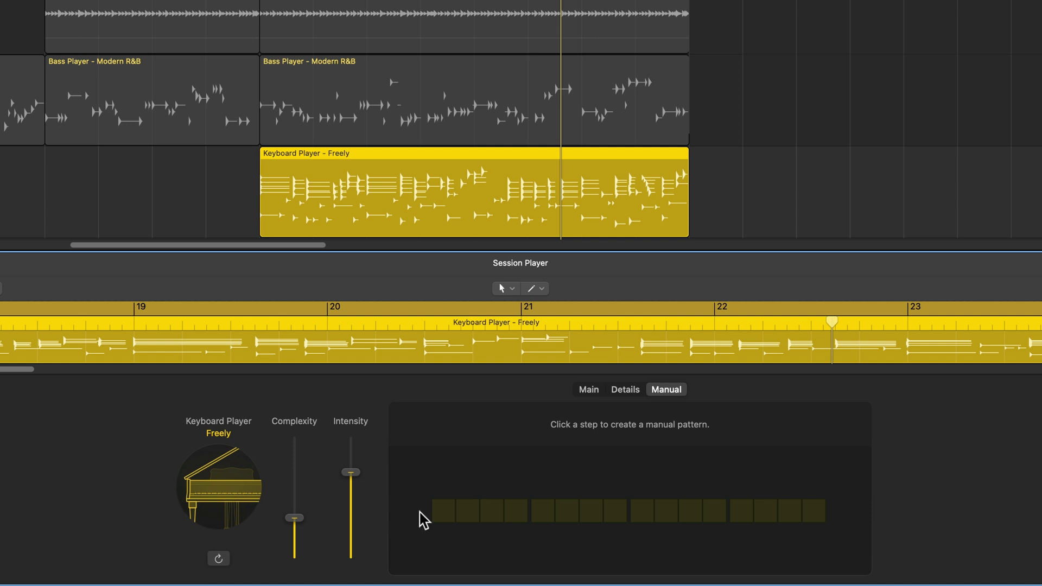
left_click(591, 393)
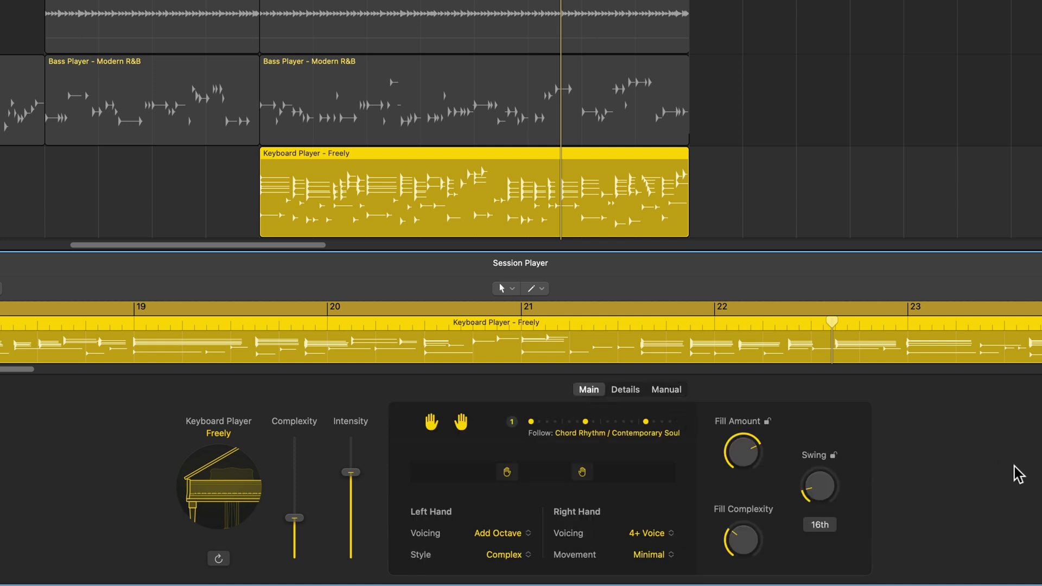
key("space")
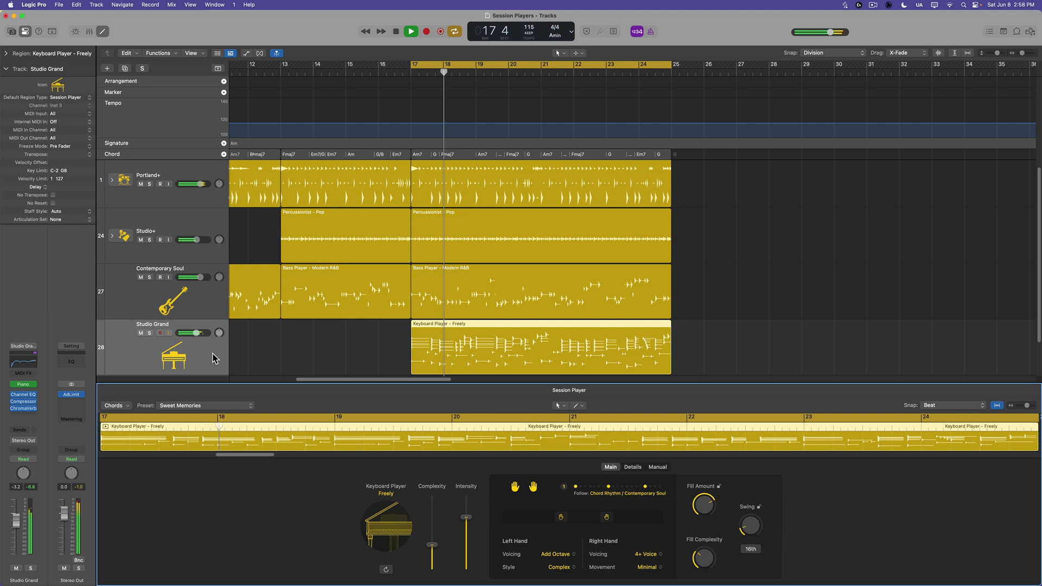
key("space")
Open the piano instrument window and select the Studio Grand model.
left_click(25, 385)
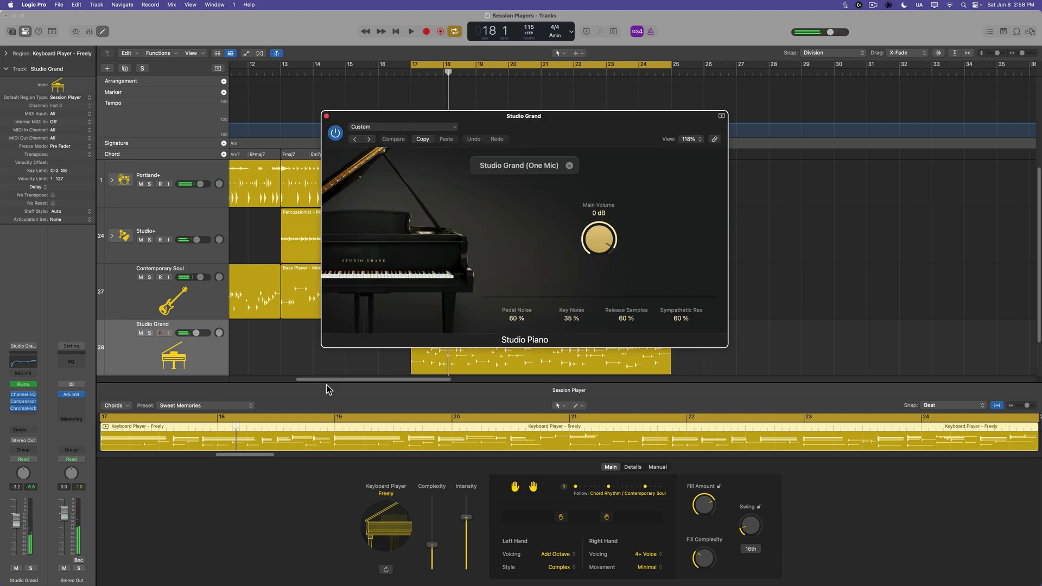
left_click_drag(647, 131, 862, 193)
left_click(752, 228)
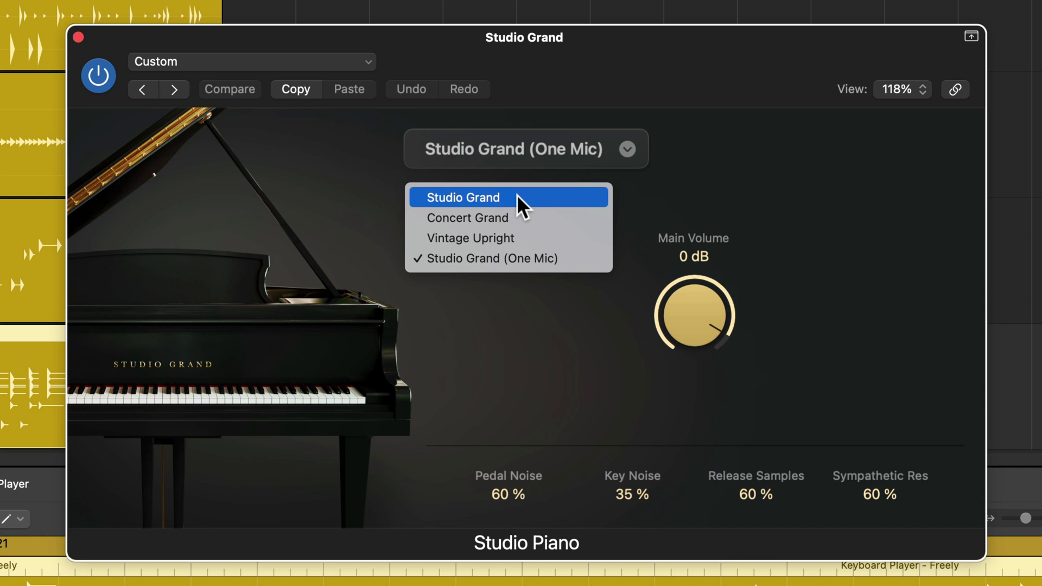
left_click(516, 196)
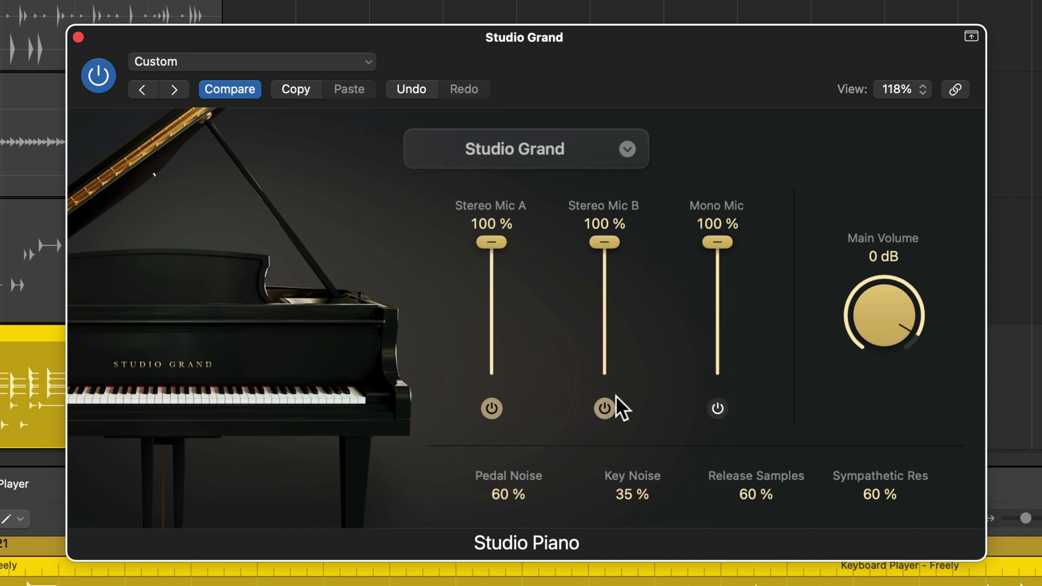
Enable the Mono Mic and lower it to about 42 %.
left_click(719, 407)
left_click_drag(725, 244, 763, 322)
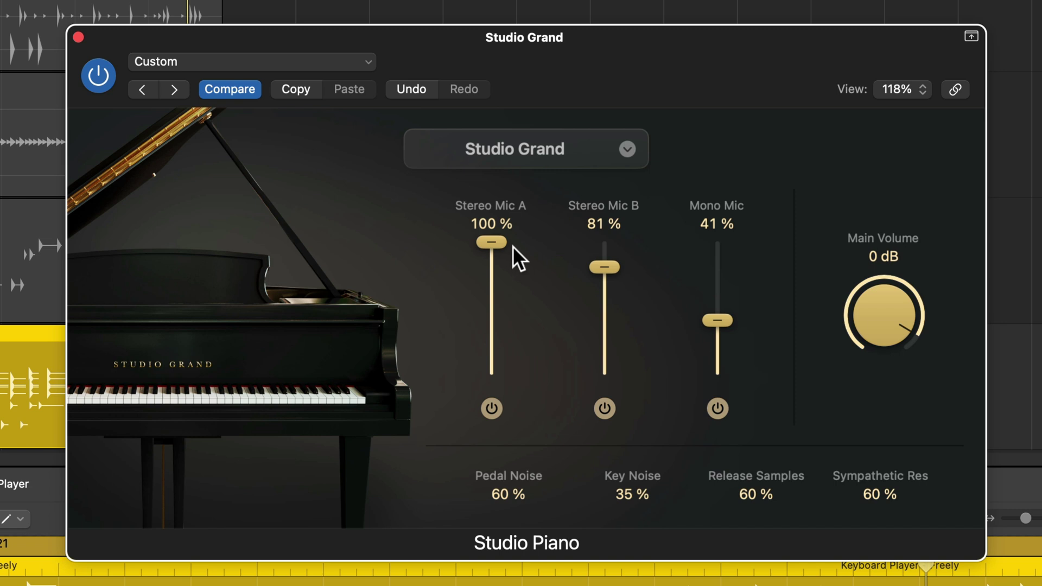
left_click(627, 149)
Switch to Concert Grand and set the main volume to 6 dB.
left_click(573, 207)
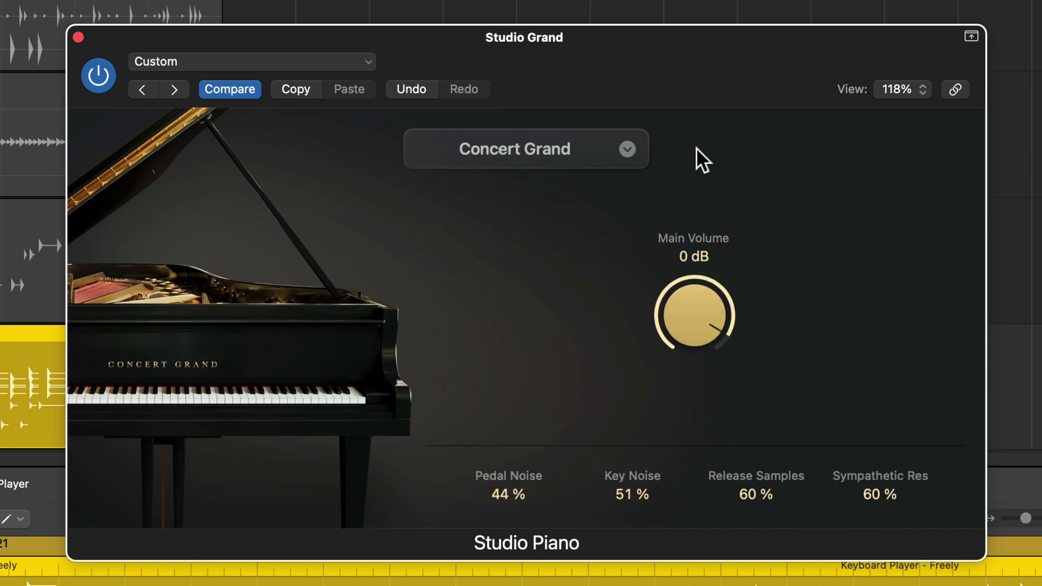
left_click_drag(718, 304, 749, 372)
left_click_drag(715, 299, 729, 194)
Try the Vintage Upright model, then Studio Grand (One Mic).
left_click(547, 149)
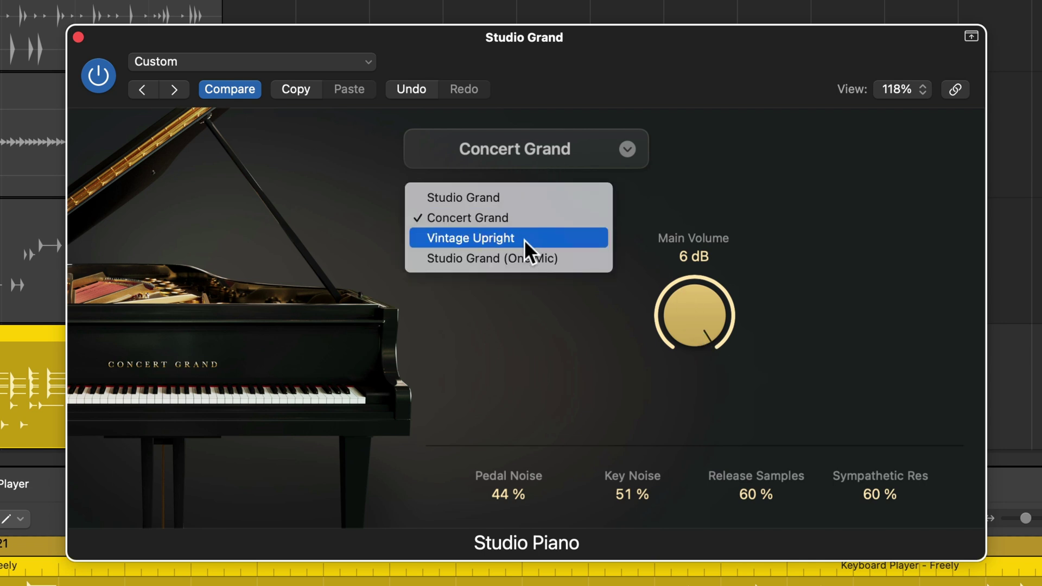
left_click(959, 190)
left_click(537, 149)
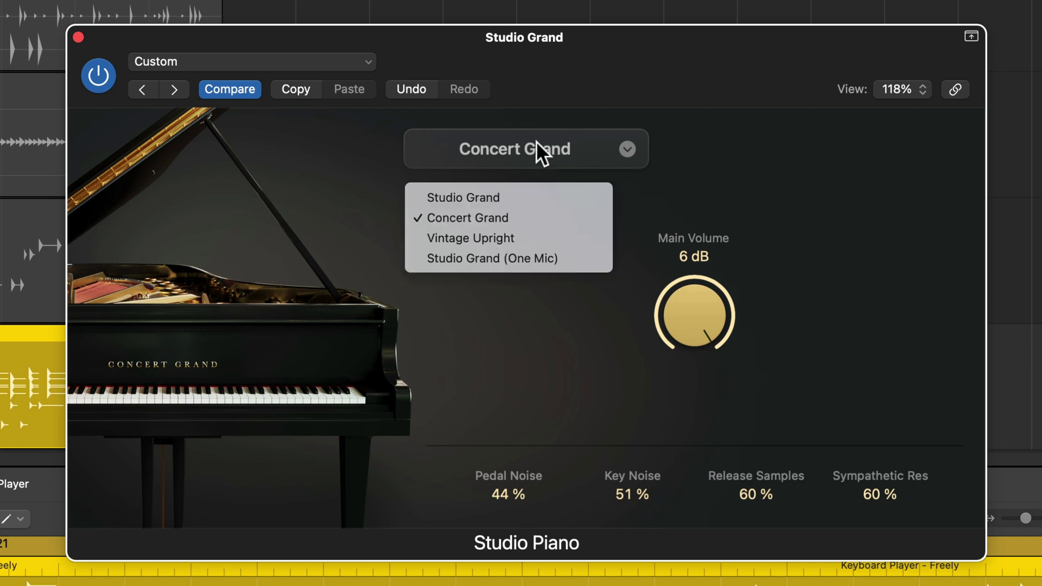
left_click(517, 230)
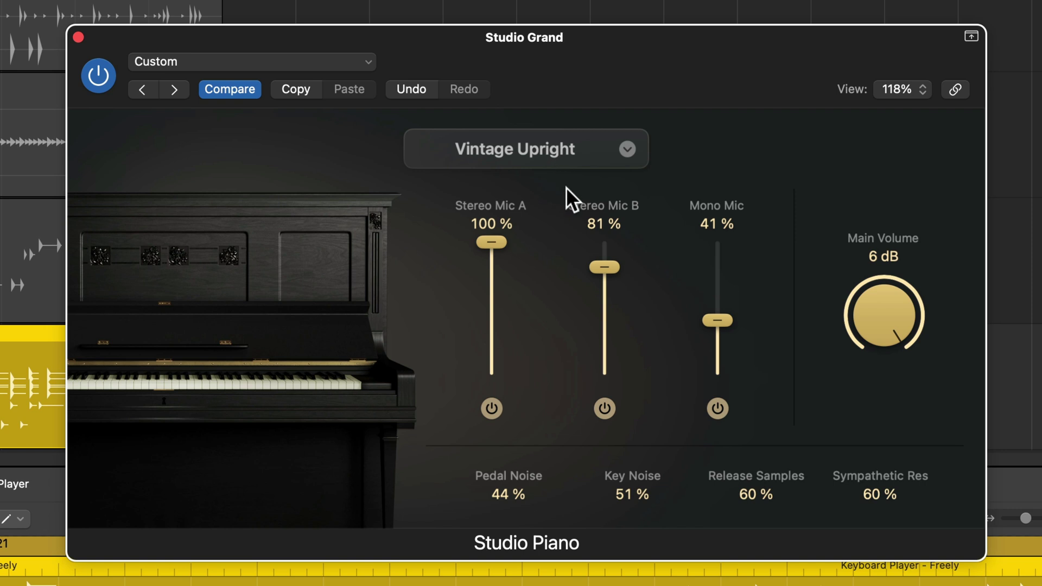
left_click(547, 149)
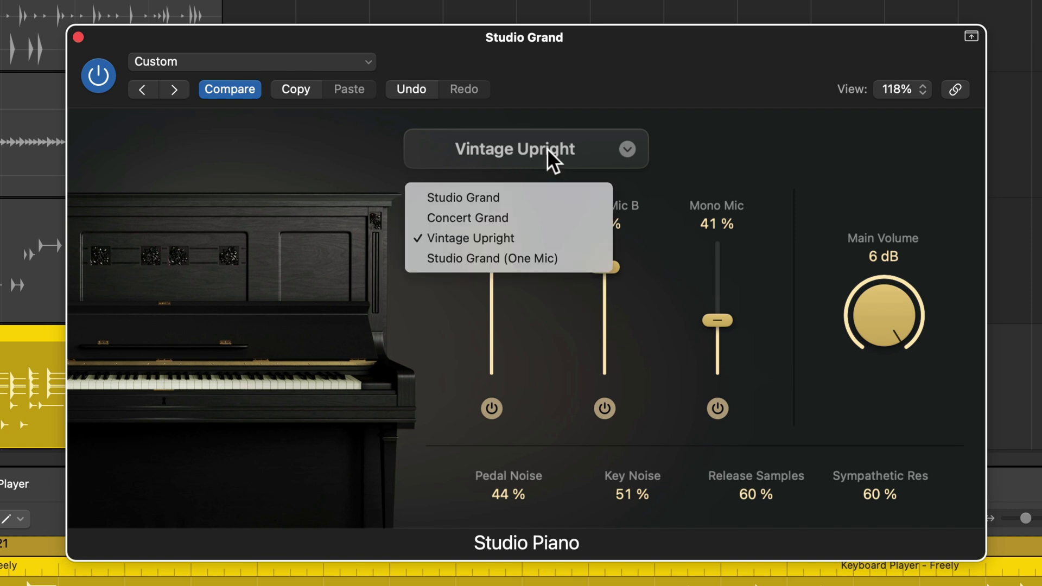
left_click(789, 102)
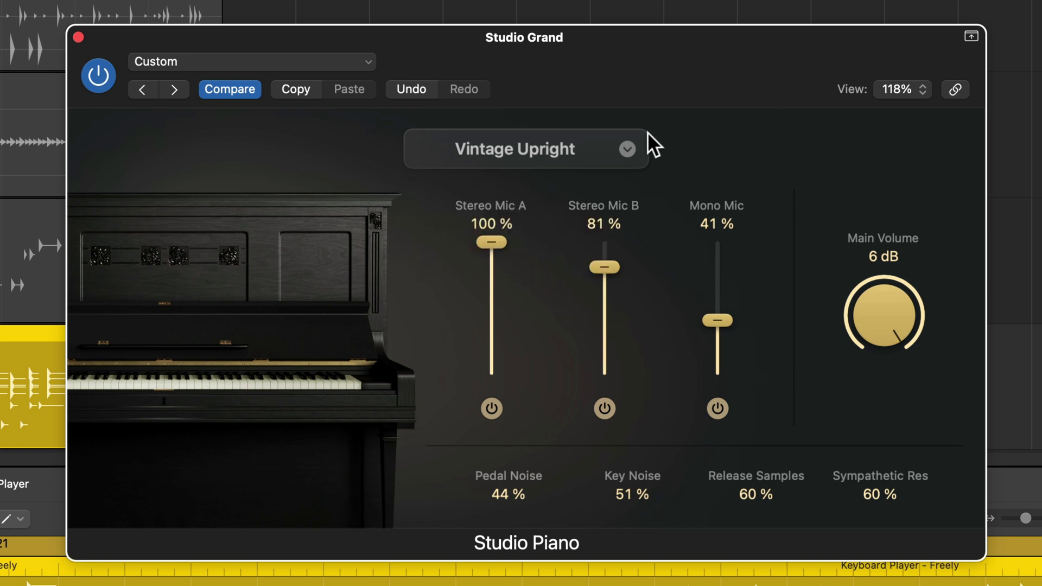
left_click(556, 144)
left_click(510, 253)
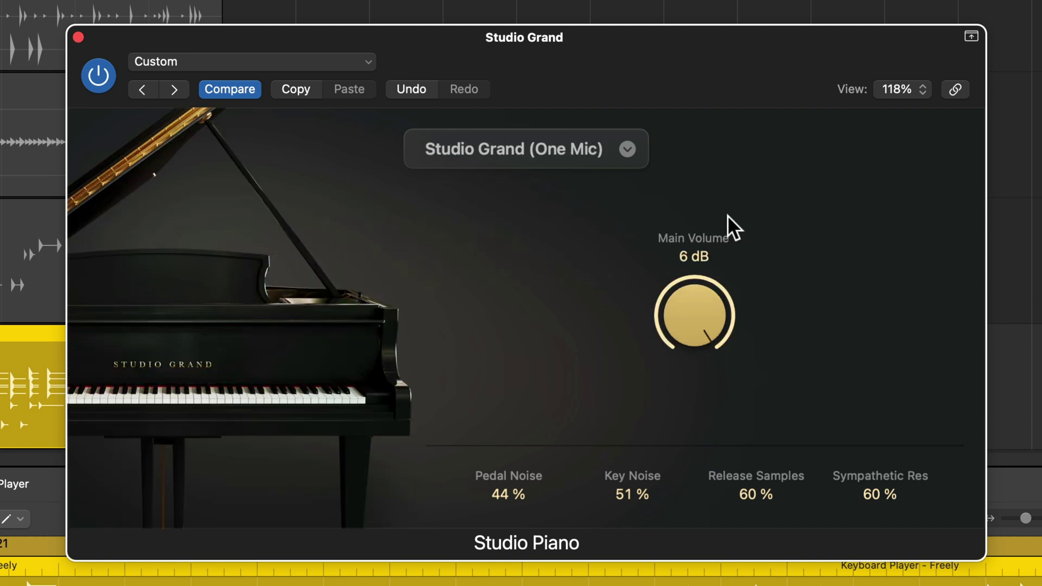
Choose Studio Grand with Stereo Mic B at 74 % and Mono Mic at 54 %.
left_click(568, 145)
left_click(547, 197)
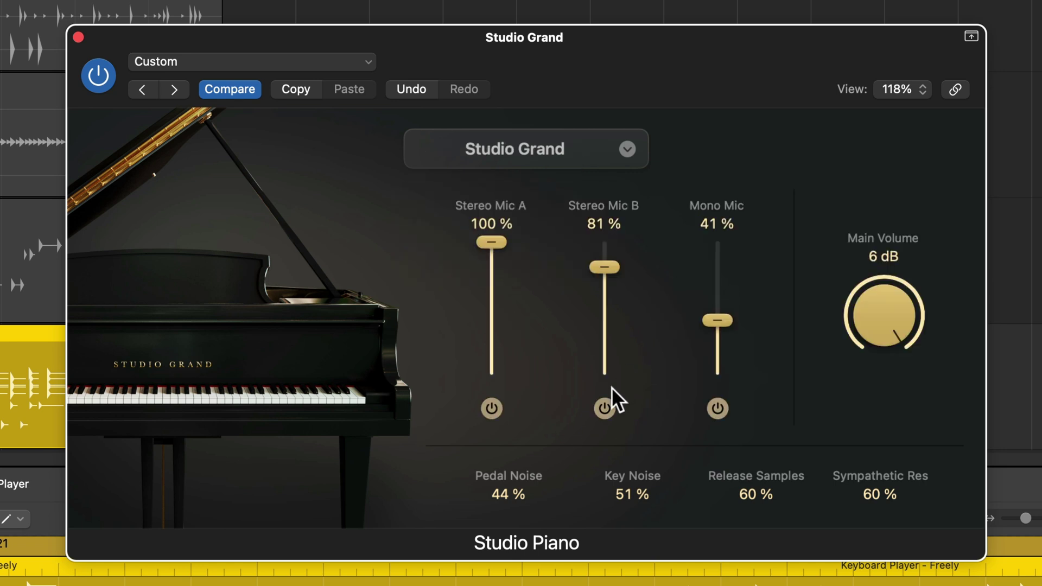
left_click_drag(603, 269, 604, 278)
left_click_drag(719, 321, 727, 305)
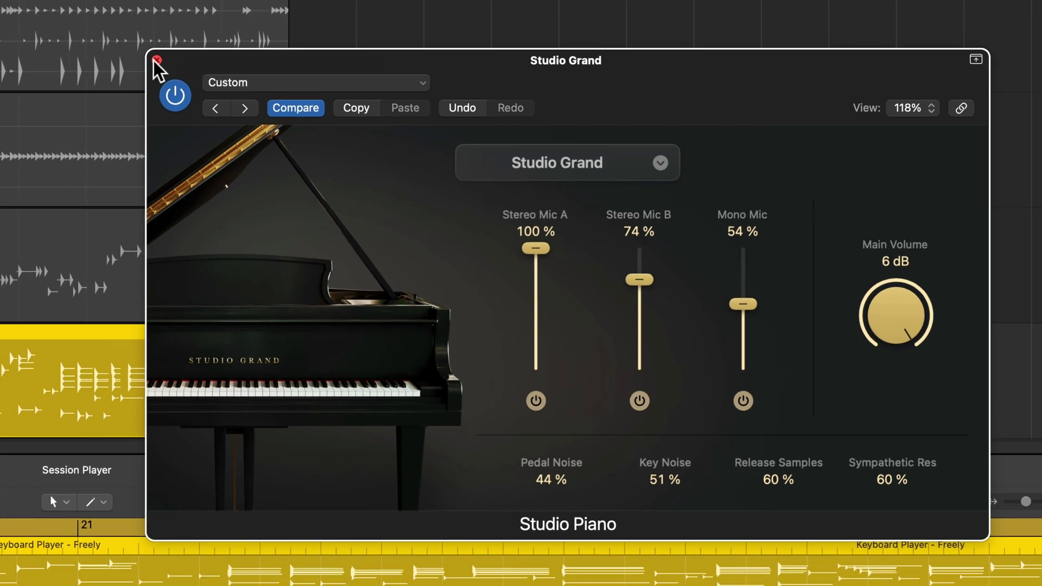
Close the piano plugin and select the Keyboard Player - Freely region with taller, zoomed tracks.
left_click(77, 36)
left_click(755, 314)
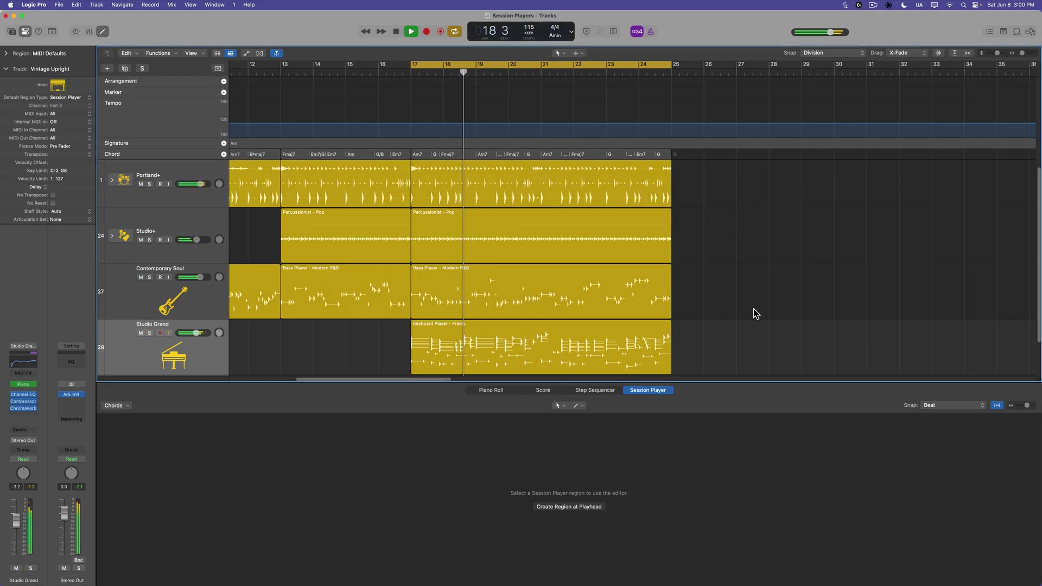
left_click(632, 342)
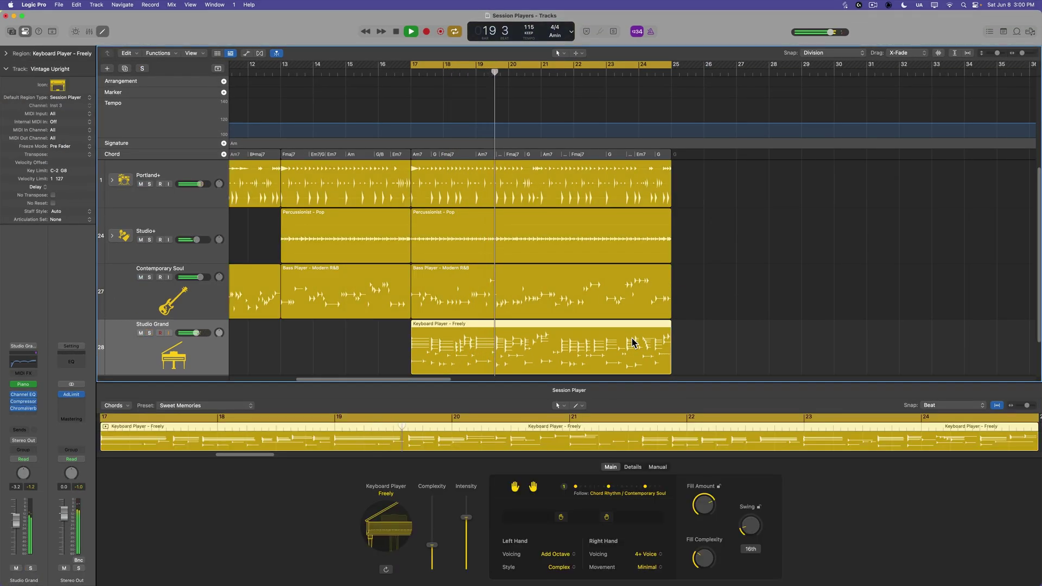
key("x")
key("x")
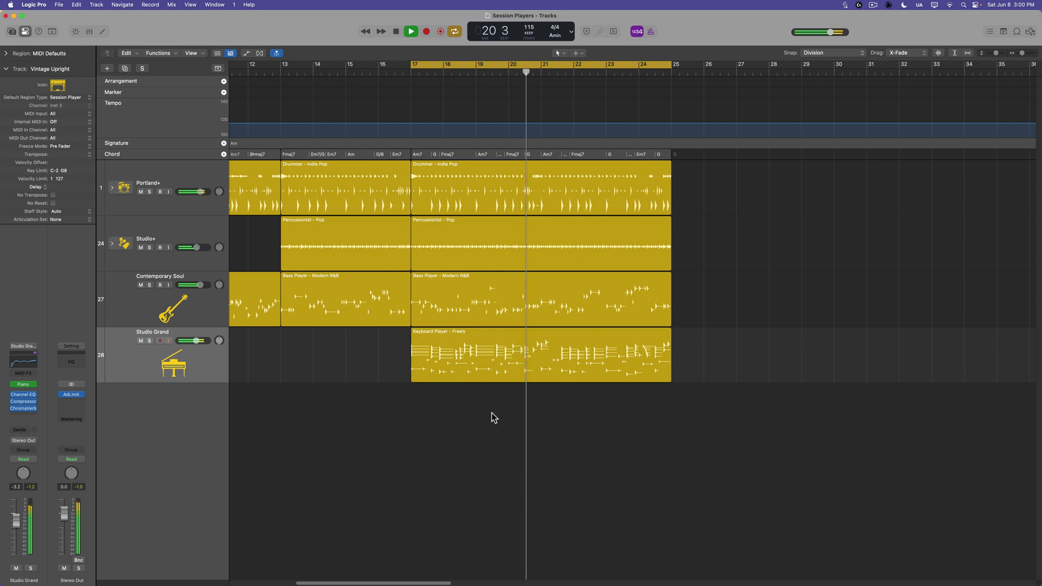
key("super+Down")
key("super+Down")
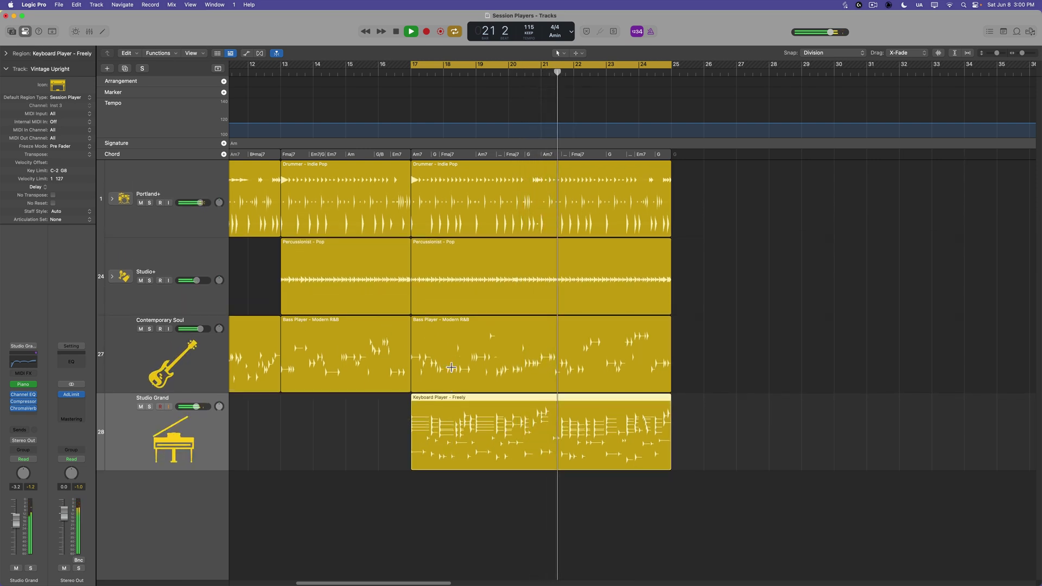
key("super+Right")
key("space")
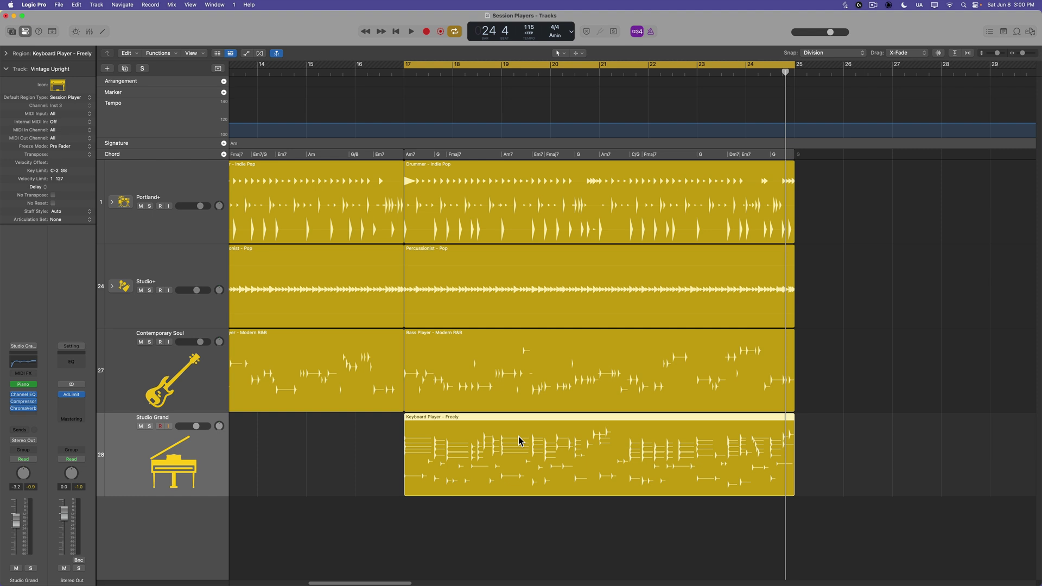
Convert the region to a MIDI region and open its notes in the Piano Roll.
right_click(518, 437)
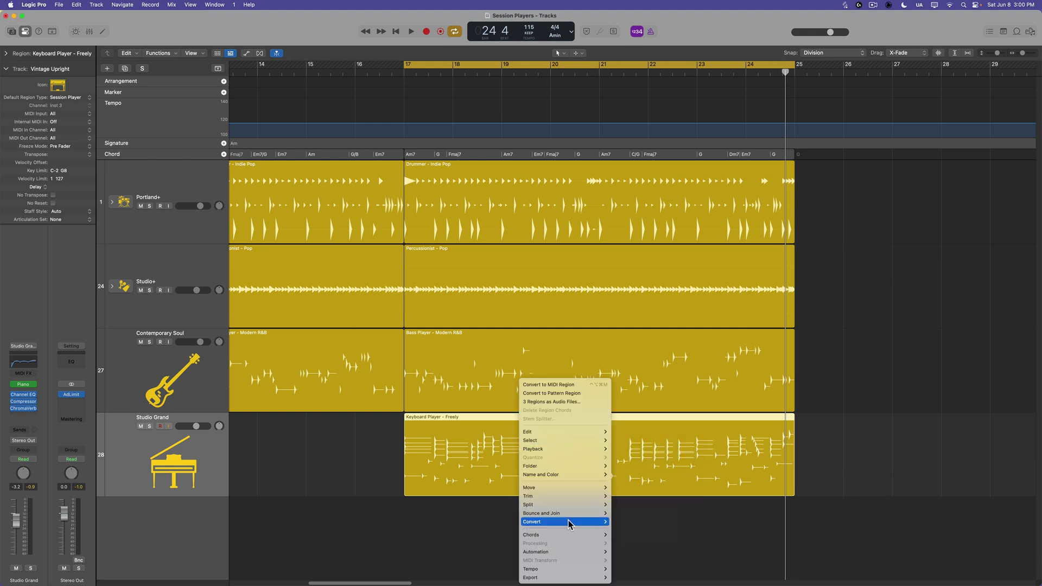
mouse_move(569, 524)
left_click(664, 560)
double_click(555, 448)
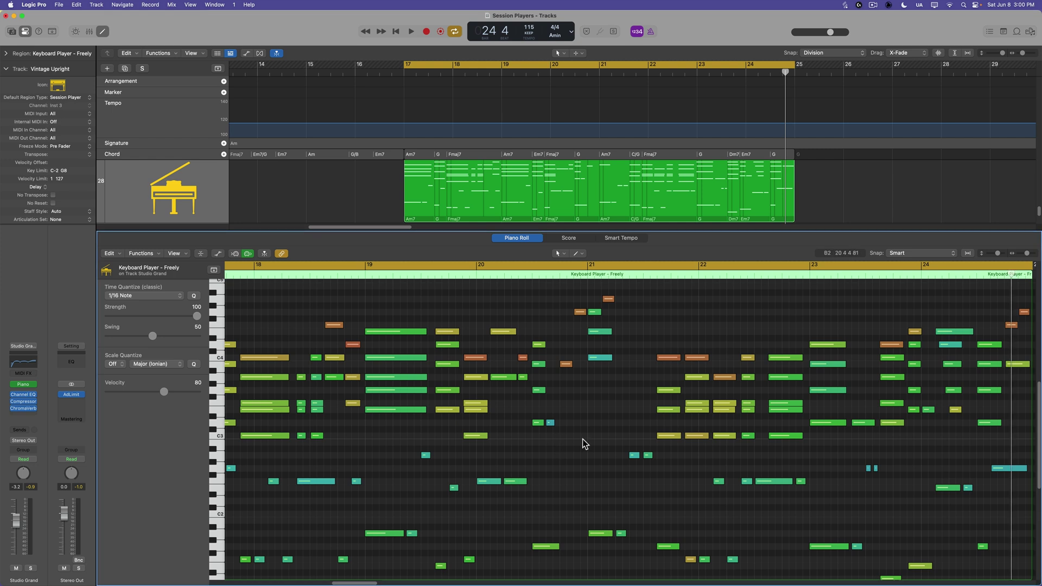
scroll(458, 465, "left", 10)
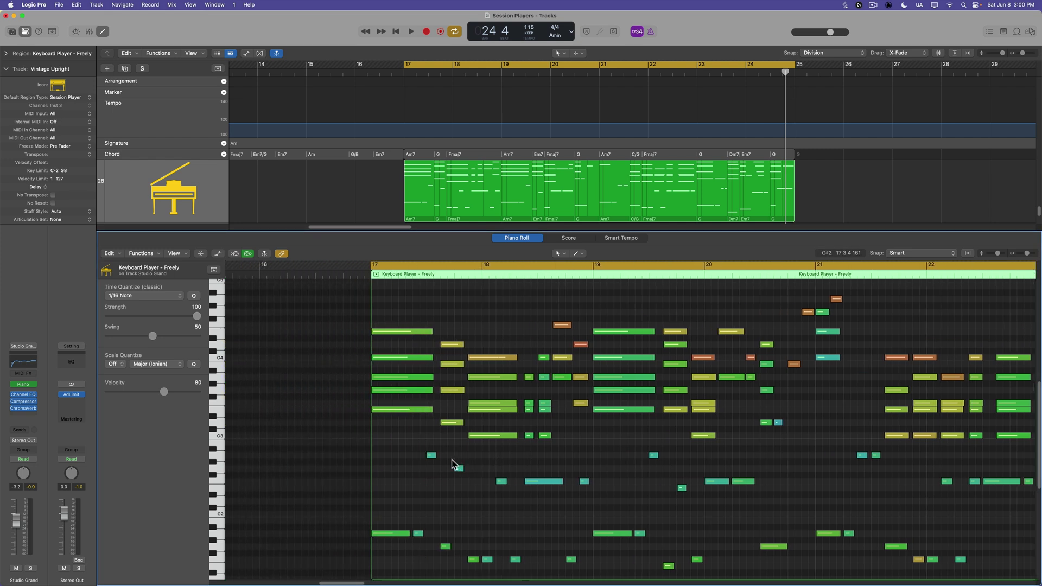
scroll(451, 461, "right", 5)
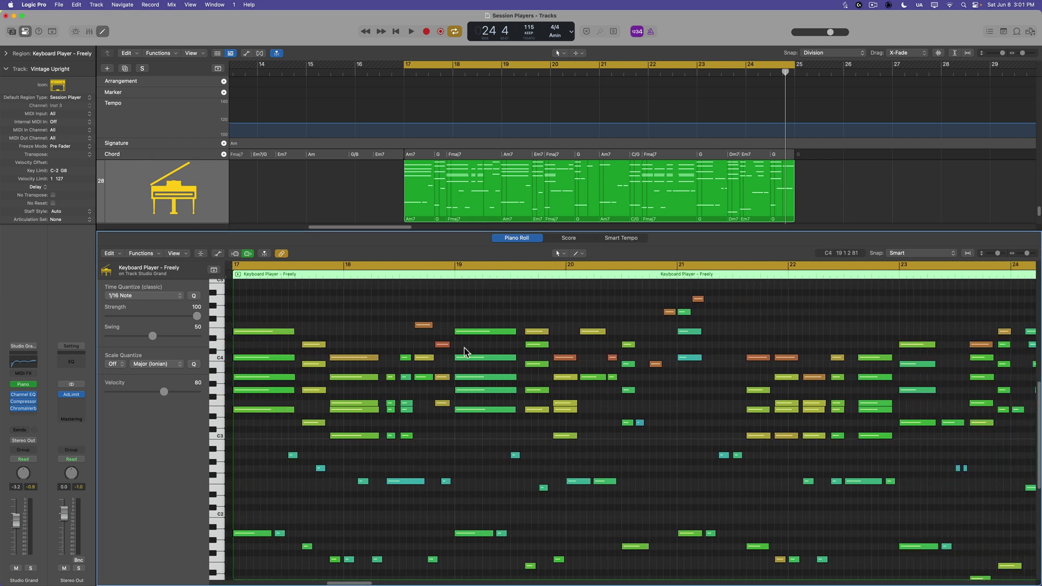
scroll(459, 488, "down", 3)
scroll(459, 489, "right", 3)
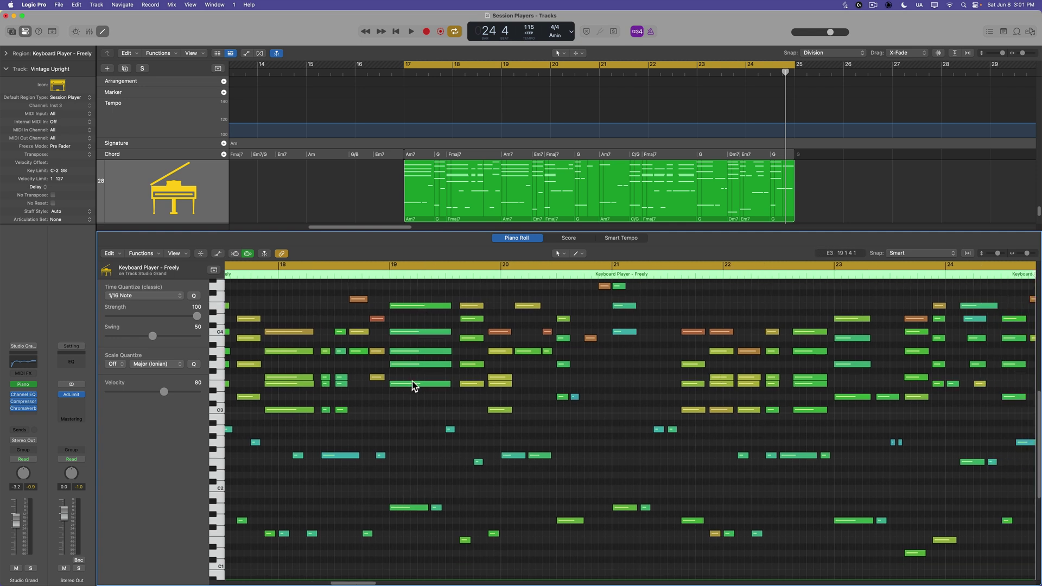
Reopen the region's Session Player settings and set Right Hand Voicing to Full Chord.
key("e")
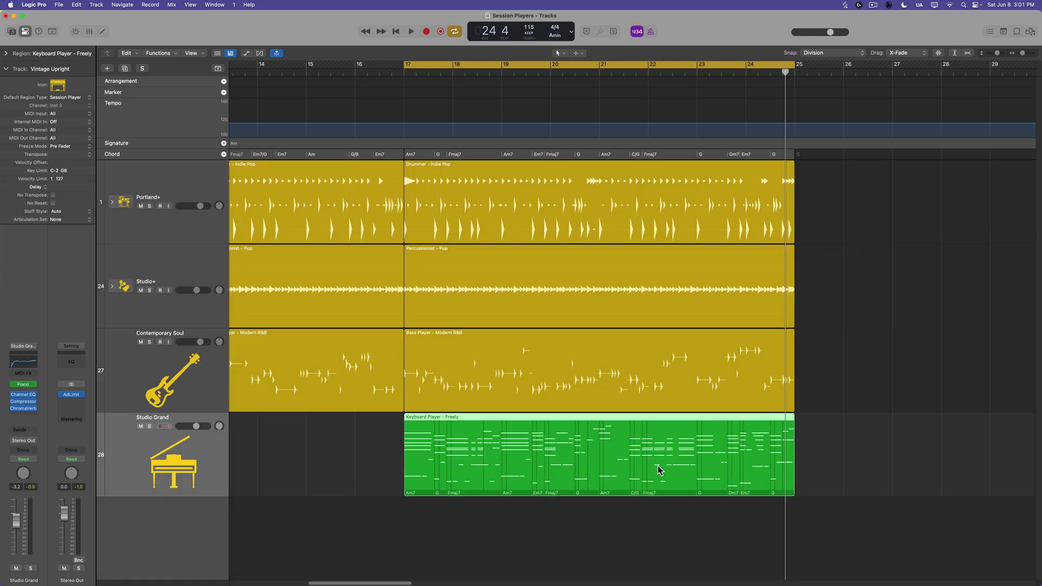
double_click(641, 457)
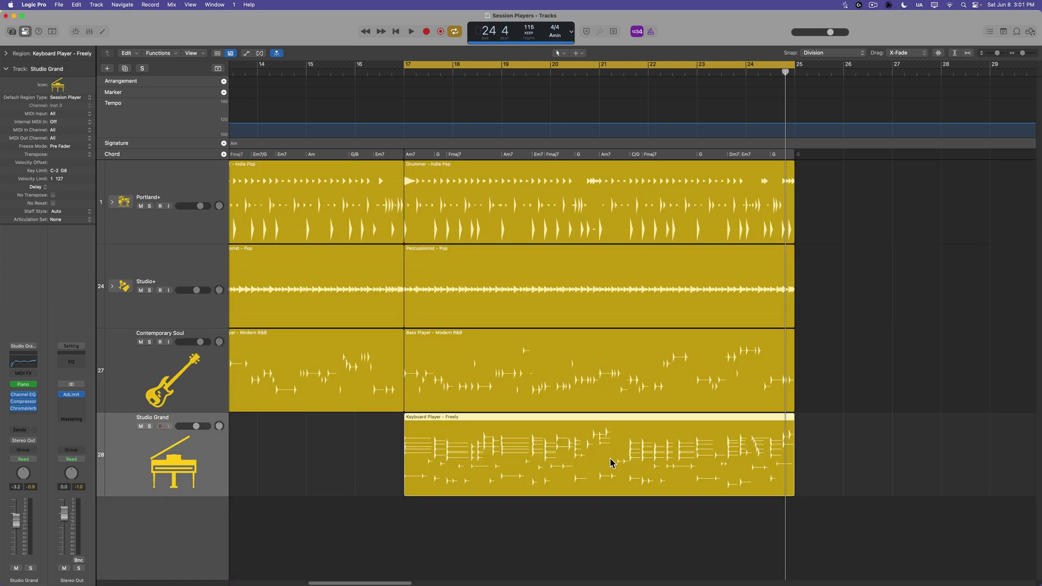
left_click(649, 554)
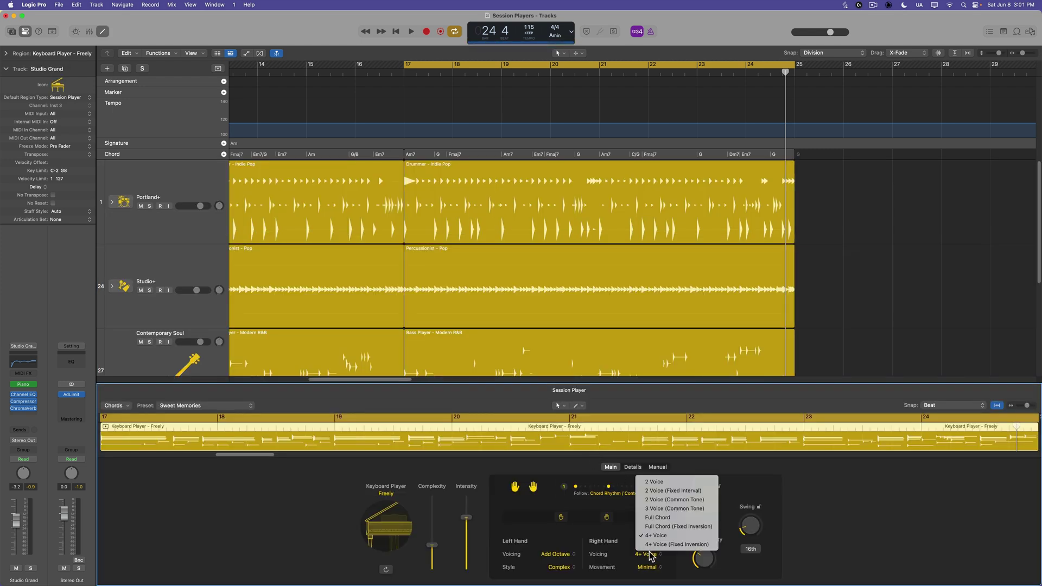
left_click(665, 519)
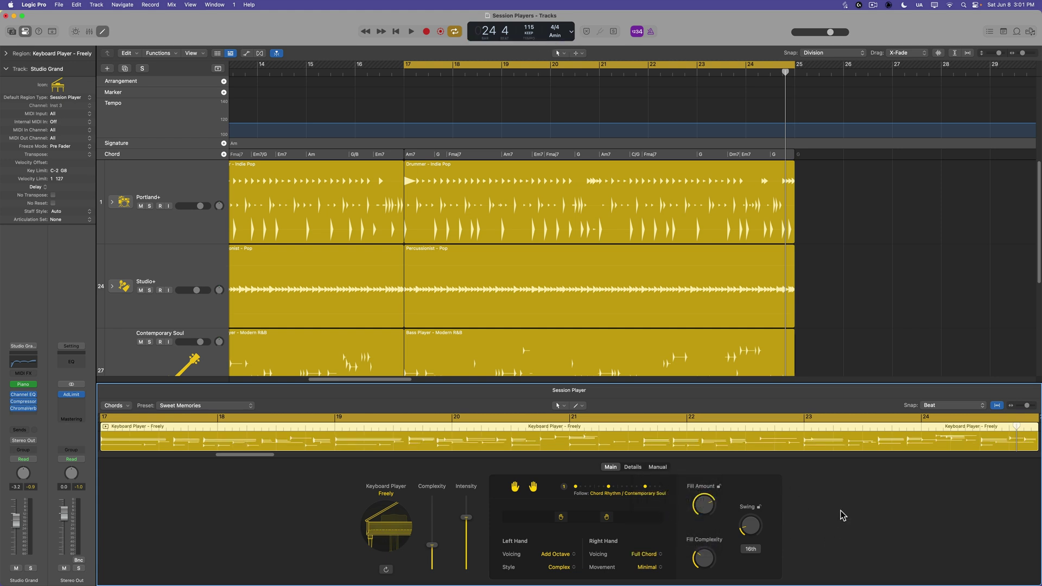
key("e")
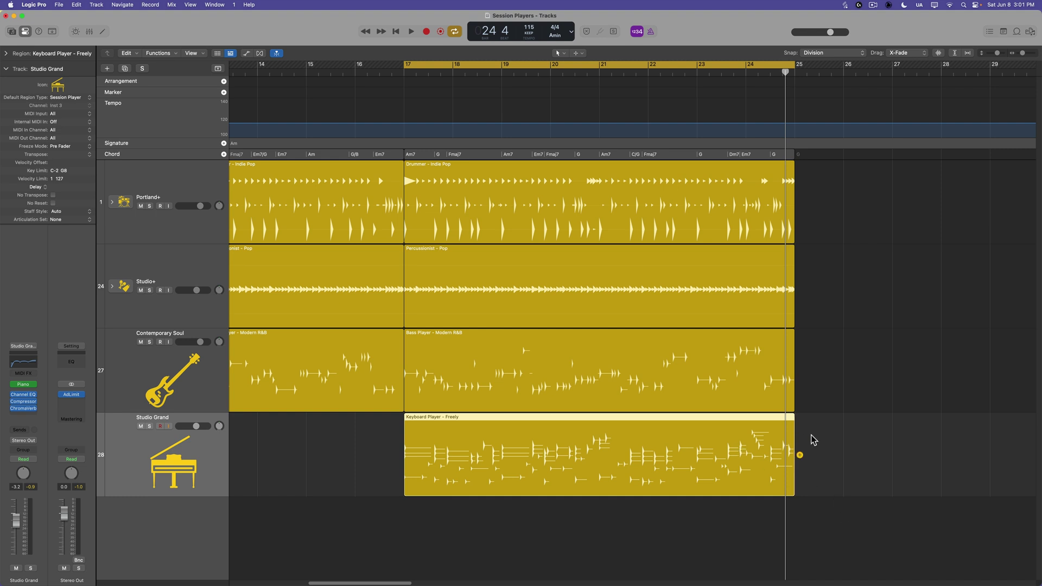
left_click(833, 436)
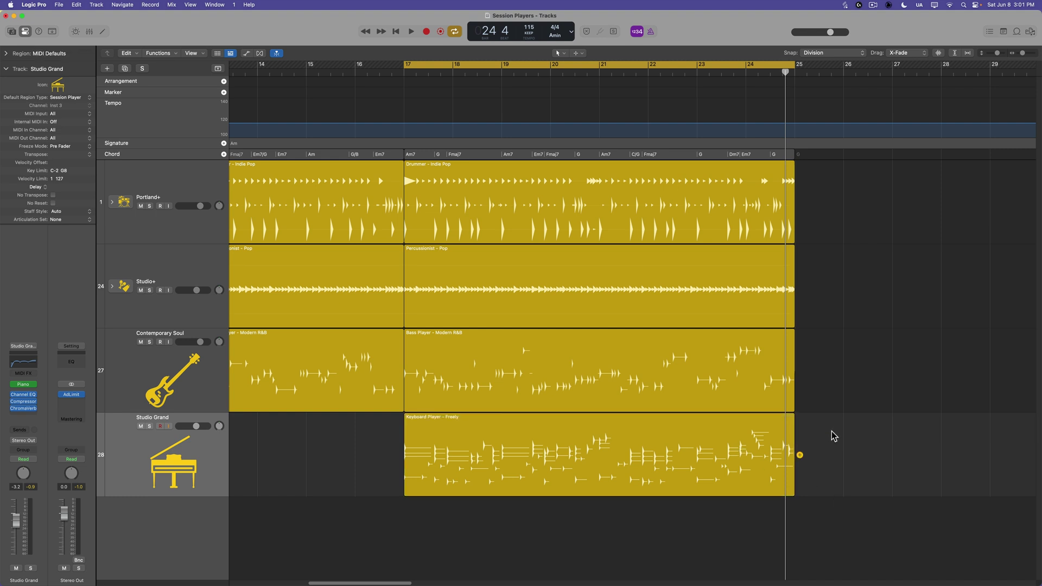
left_click(728, 454)
Play the chorus from bar 17 while zooming the tracks to bars 4–34.
key("space")
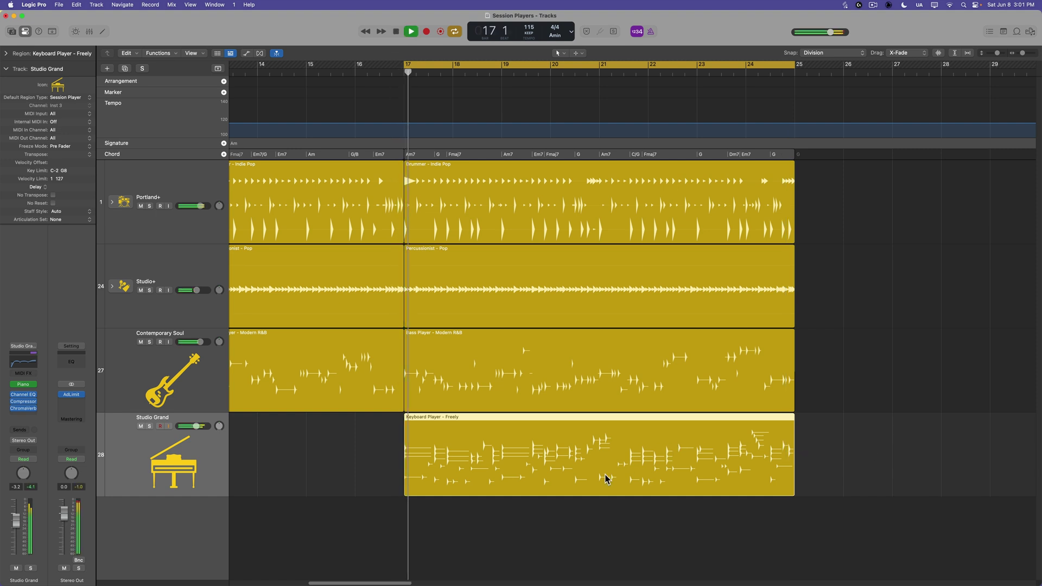
left_click(530, 520)
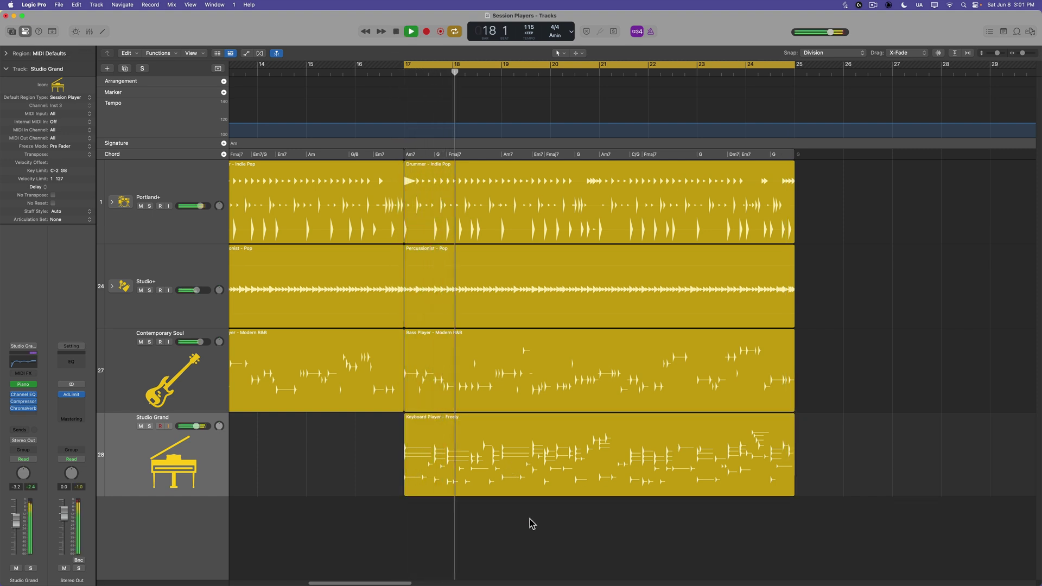
key("super+Left")
key("super+Left")
key("super+Left")
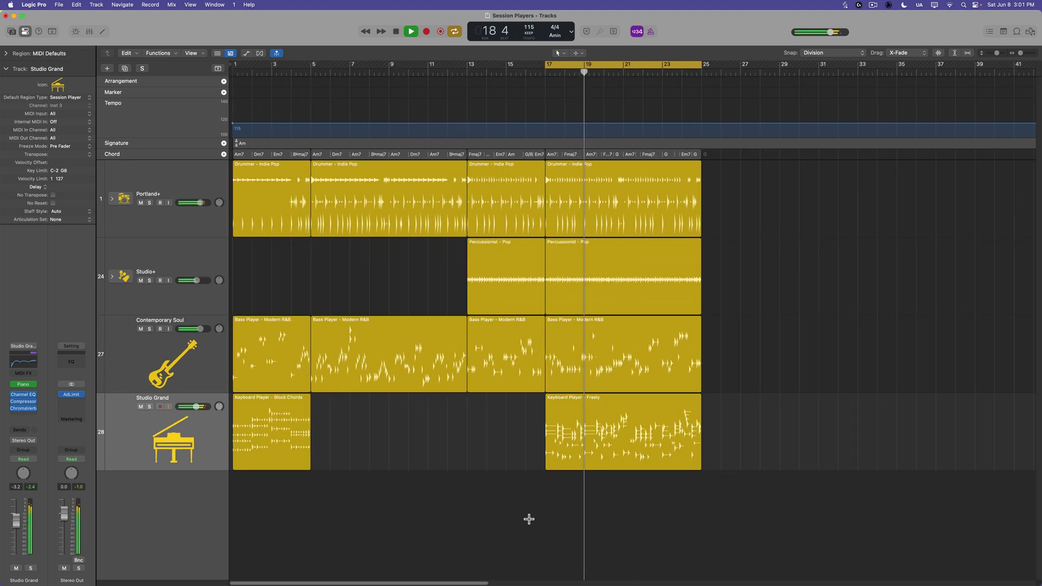
key("super+Up")
key("super+Right")
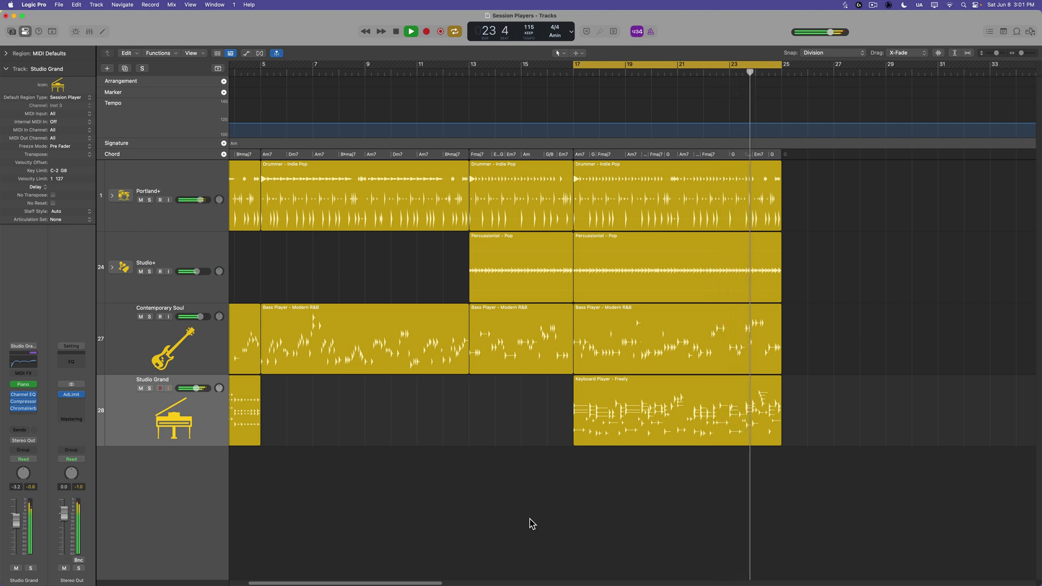
Stop playback and open the Keyboard Player region's Session Player settings.
left_click(622, 428)
key("space")
double_click(623, 417)
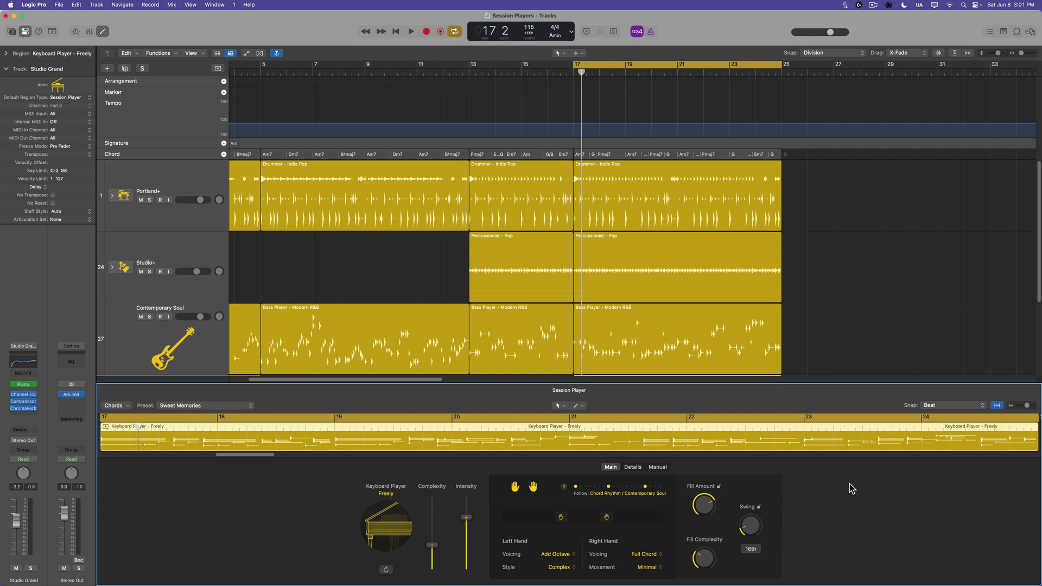
Show the Keyboard Player style list, with Freely still checked.
left_click(388, 495)
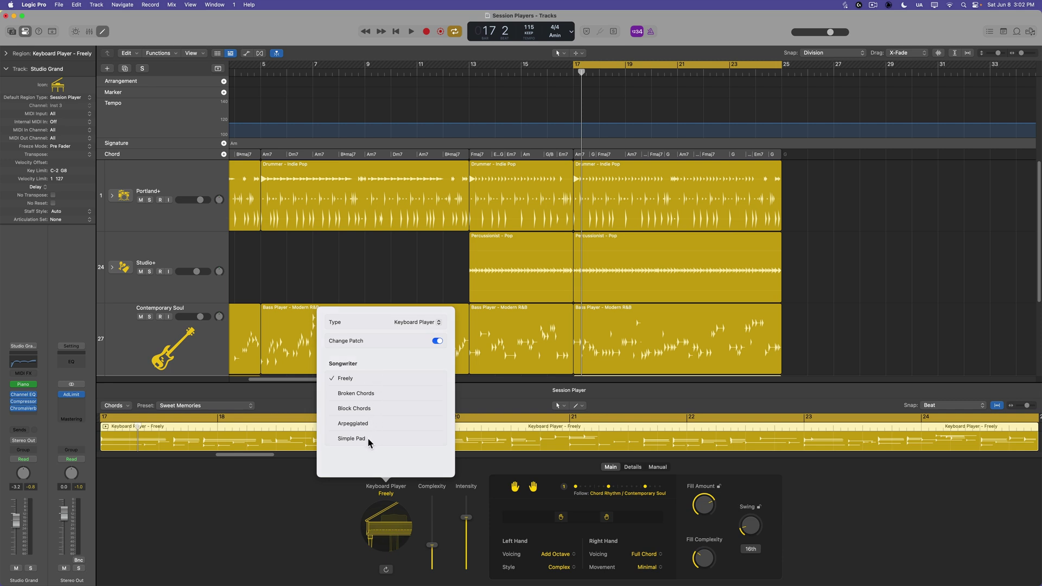